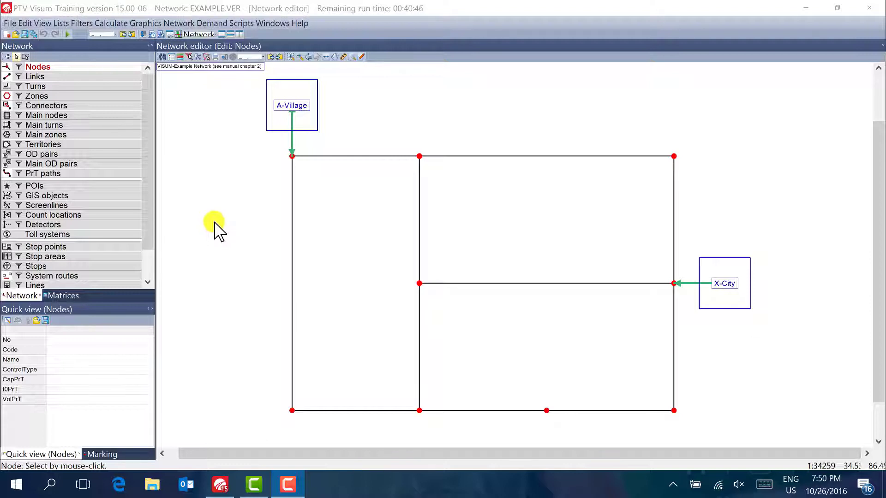
Insert a node above the network's upper-right corner node at about x 124.9, y 113.2, accepting deletion of the assignment results for C,H.
left_click_drag(245, 226, 256, 159)
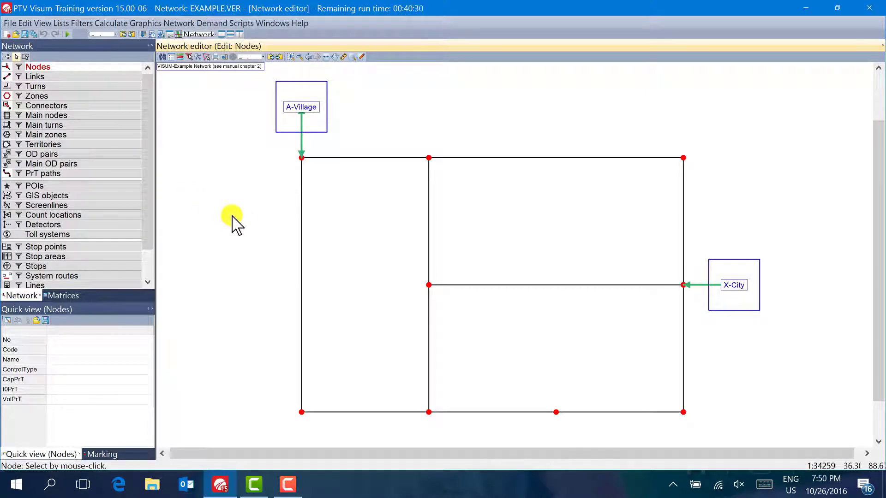
left_click_drag(233, 217, 235, 218)
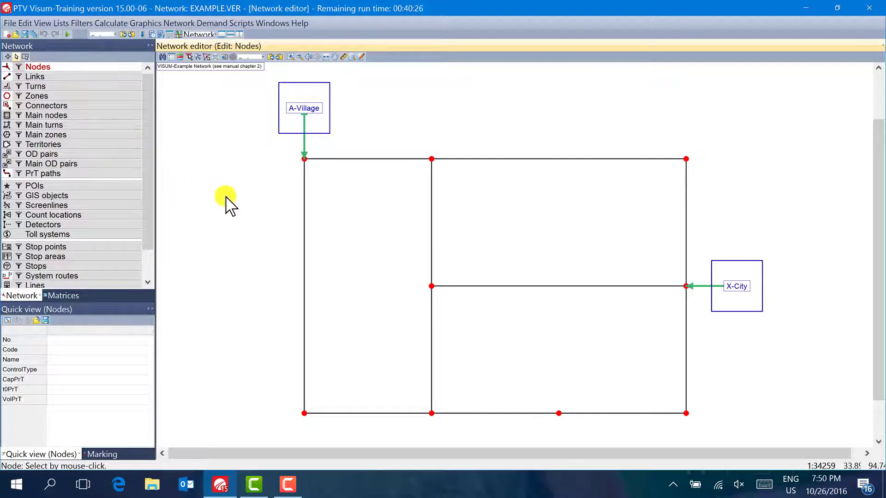
left_click(7, 58)
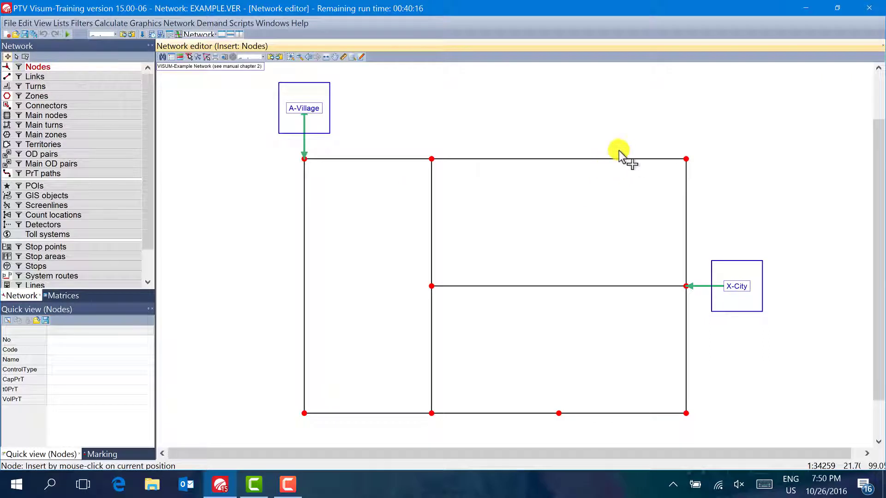
left_click(685, 94)
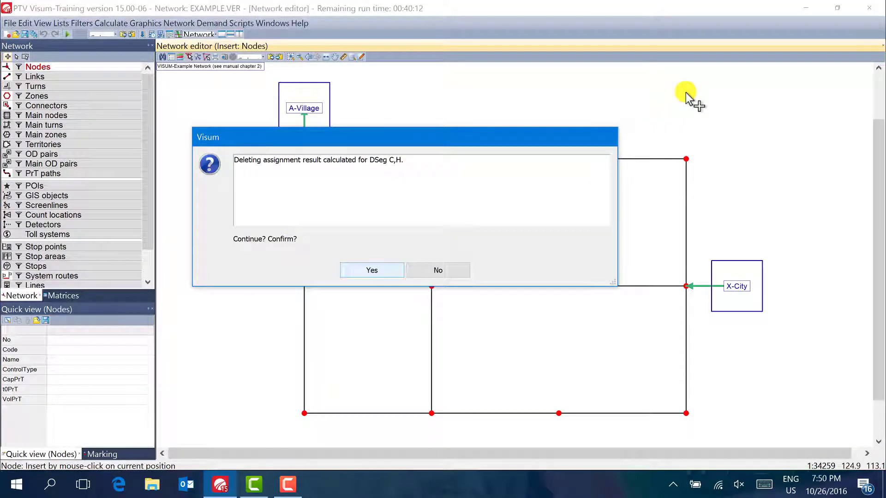
left_click(371, 273)
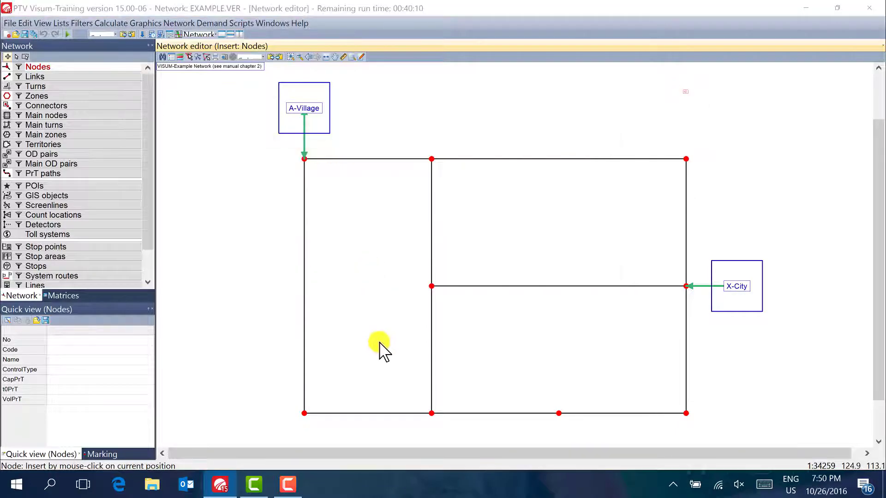
left_click_drag(384, 43, 437, 76)
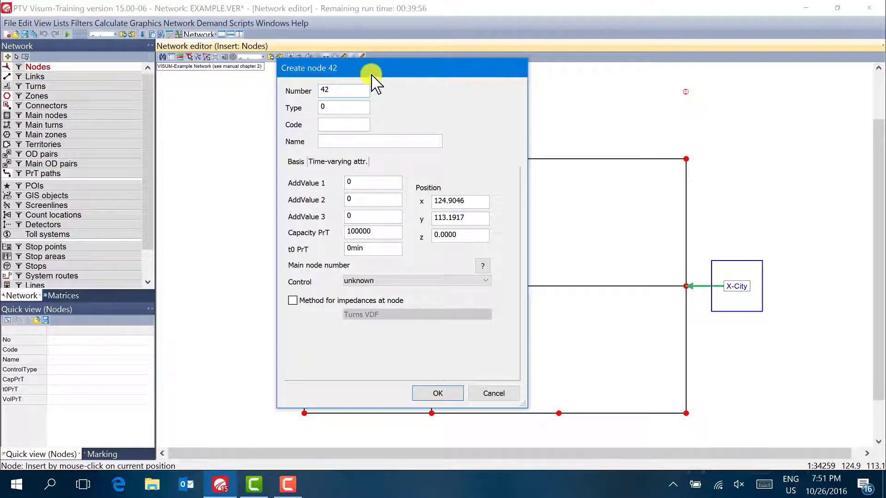
Set the new node's type to 25, its PrT capacity to 5000 and its t0 PrT to 5s.
left_click(341, 107)
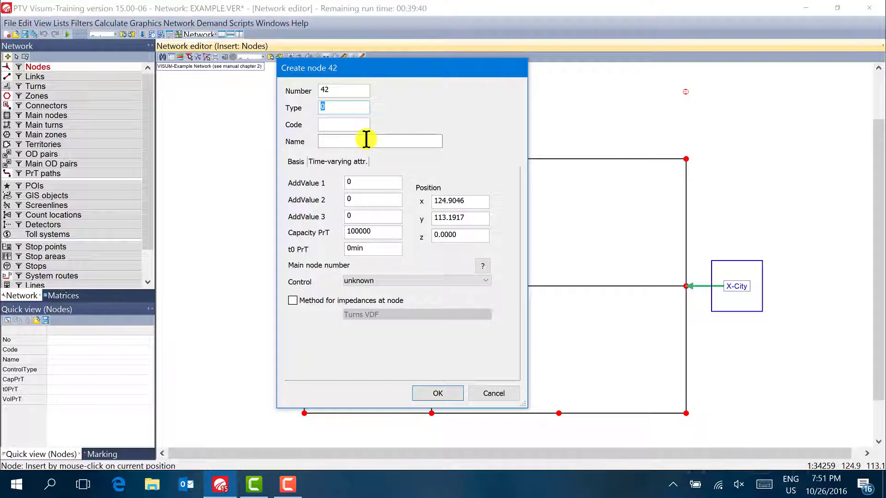
type("25")
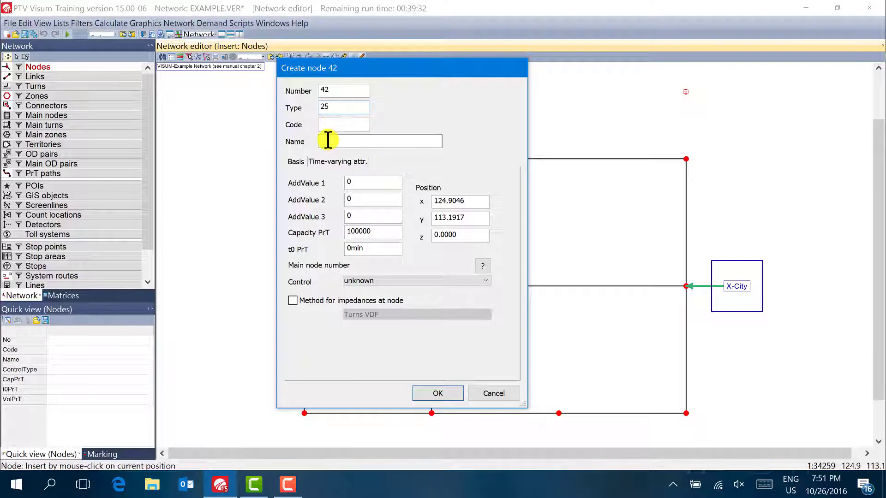
double_click(376, 231)
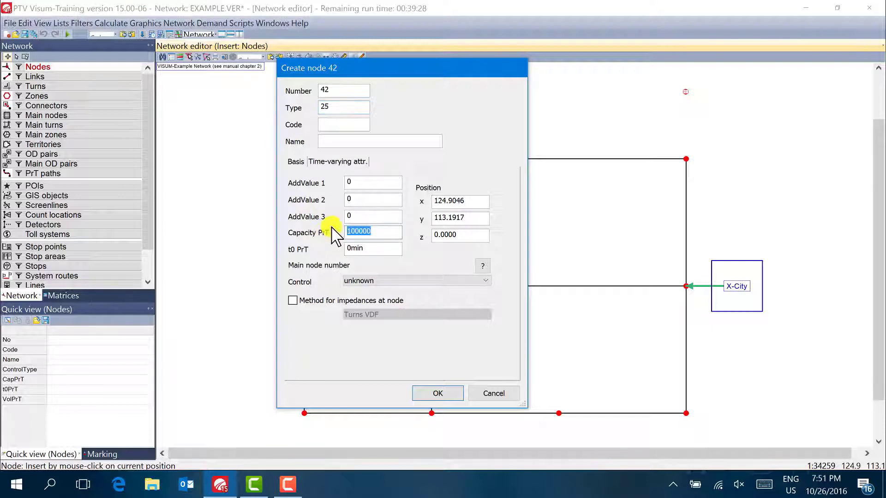
type("5000")
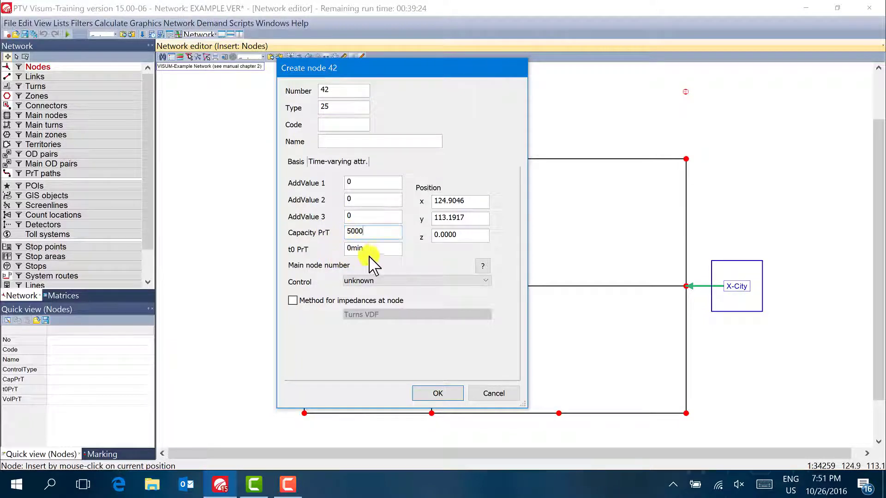
key("Tab")
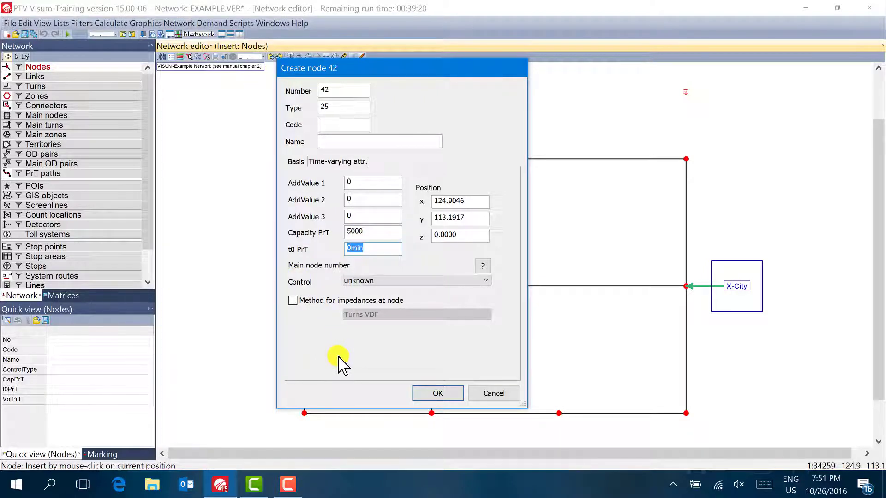
type("5s")
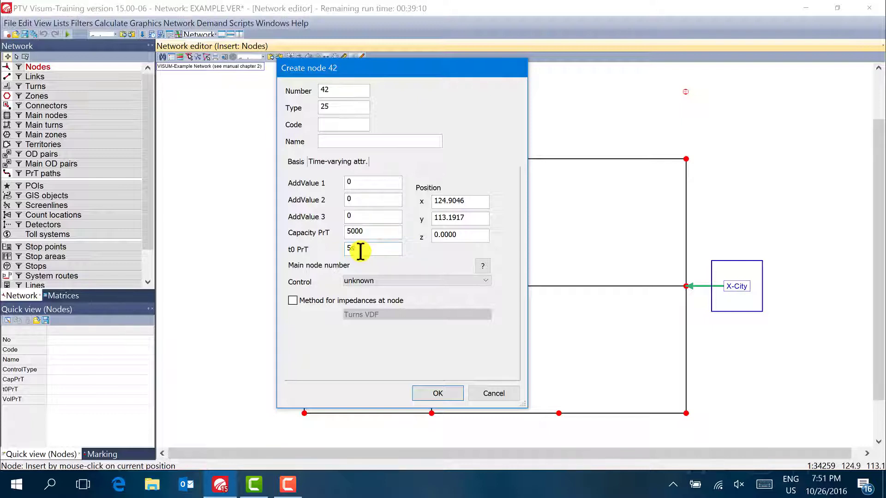
Set the node's control to Signalized, enable its own impedance method with Nodes VDF, and create the node.
left_click(364, 281)
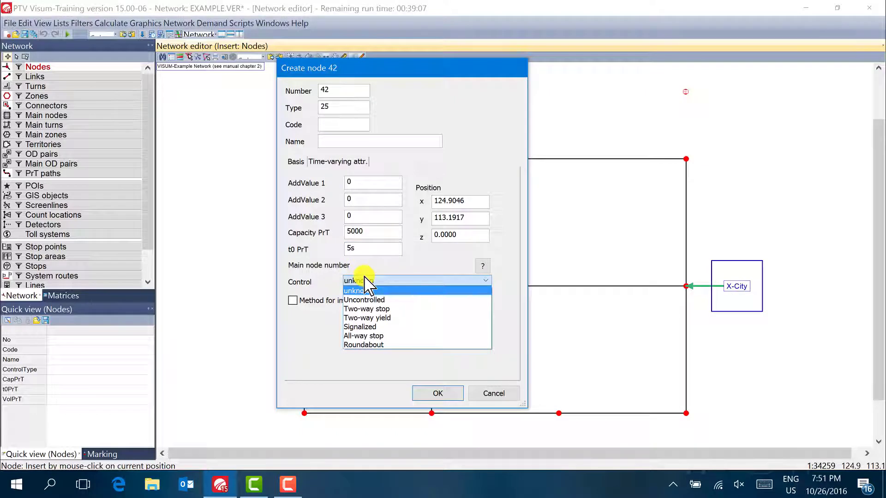
left_click(359, 326)
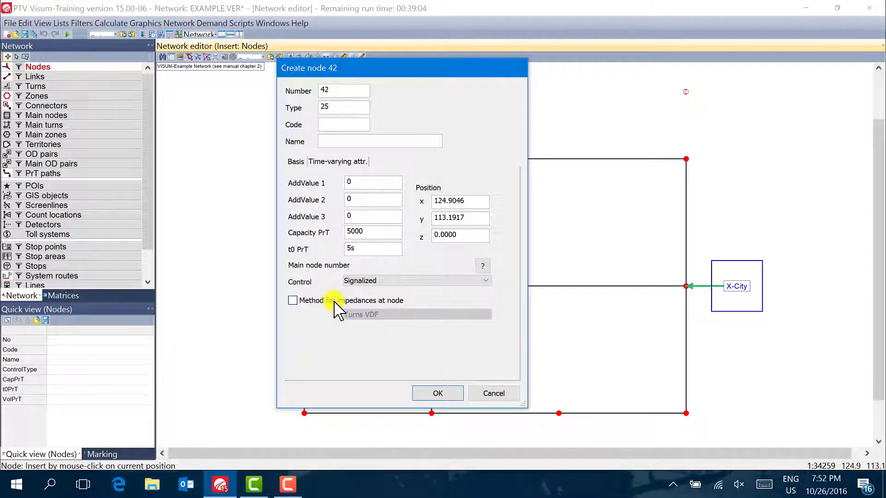
left_click(305, 300)
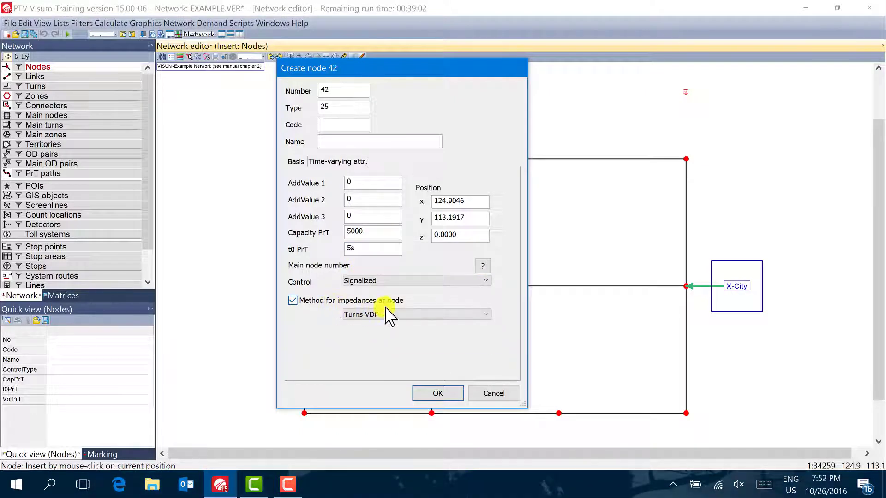
left_click(379, 318)
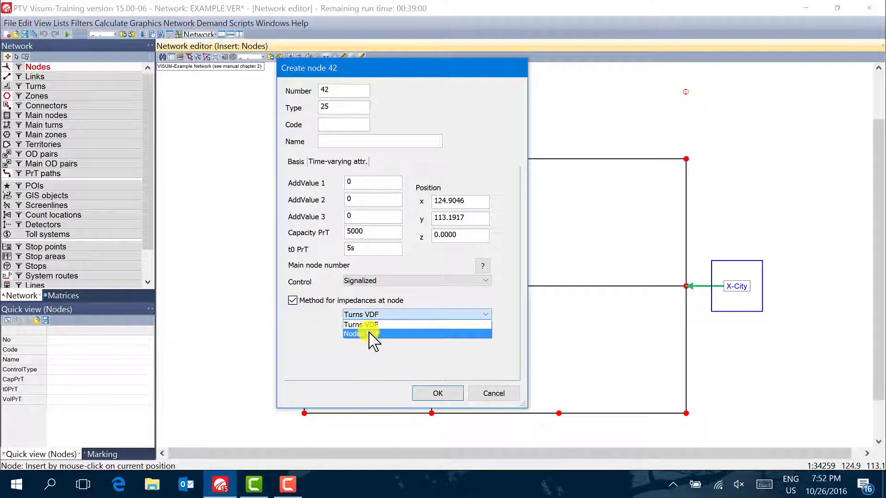
left_click(367, 335)
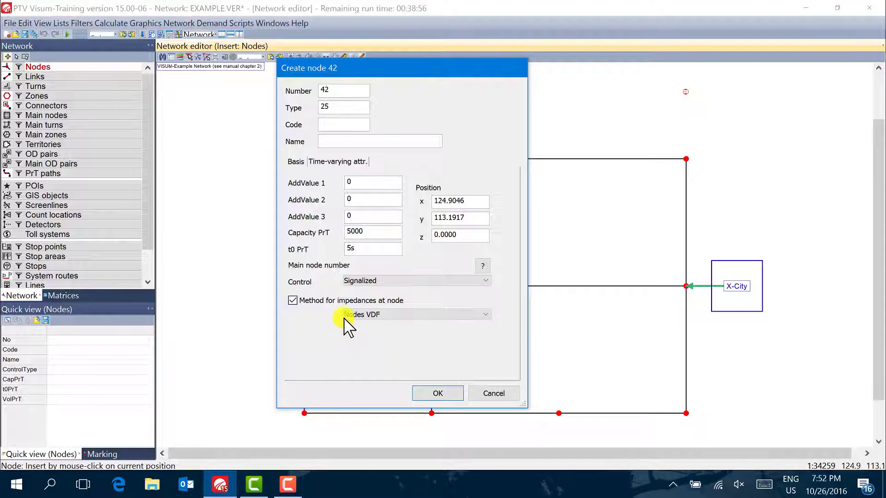
left_click(433, 393)
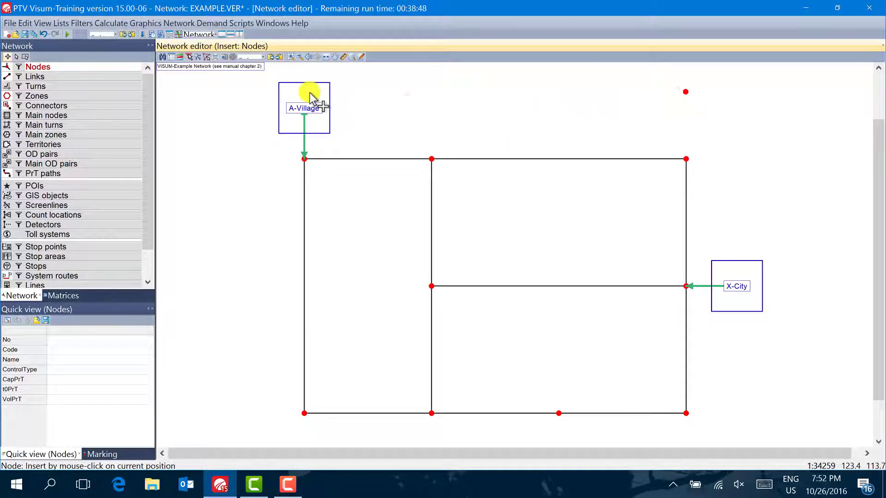
Open the new node in the junction editor to examine its attributes, and return to the network editor.
left_click(16, 57)
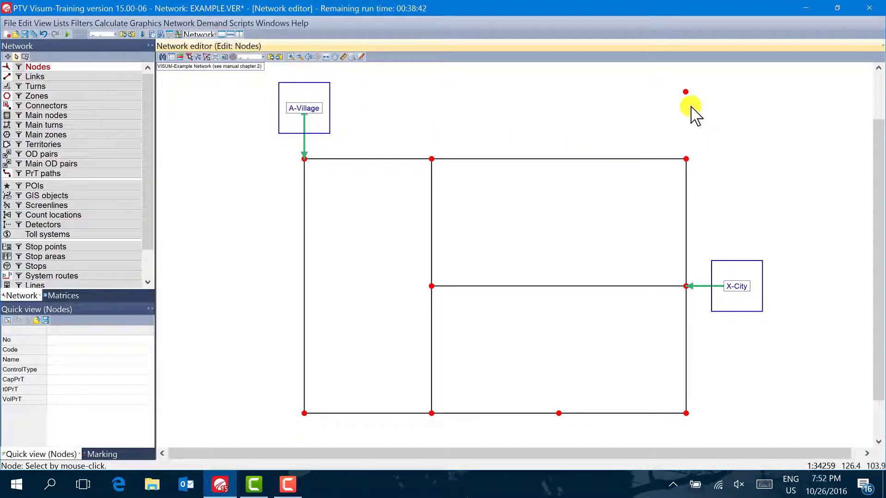
left_click(687, 93)
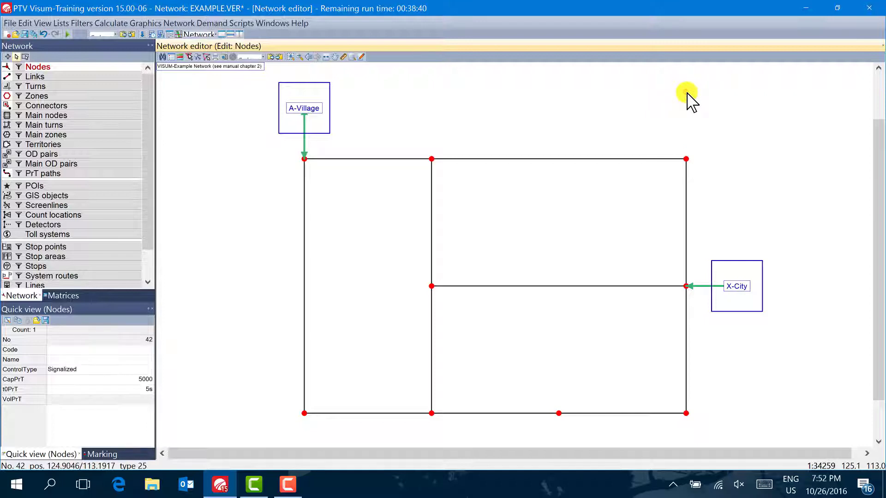
right_click(687, 93)
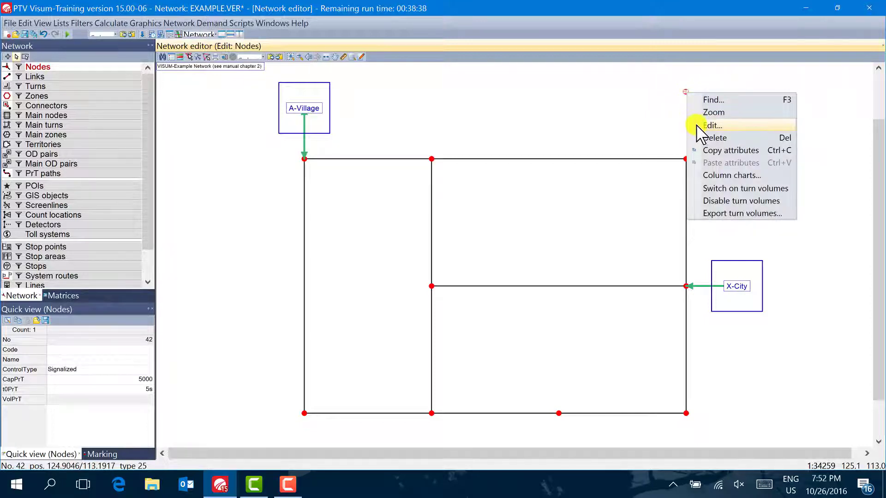
left_click(698, 126)
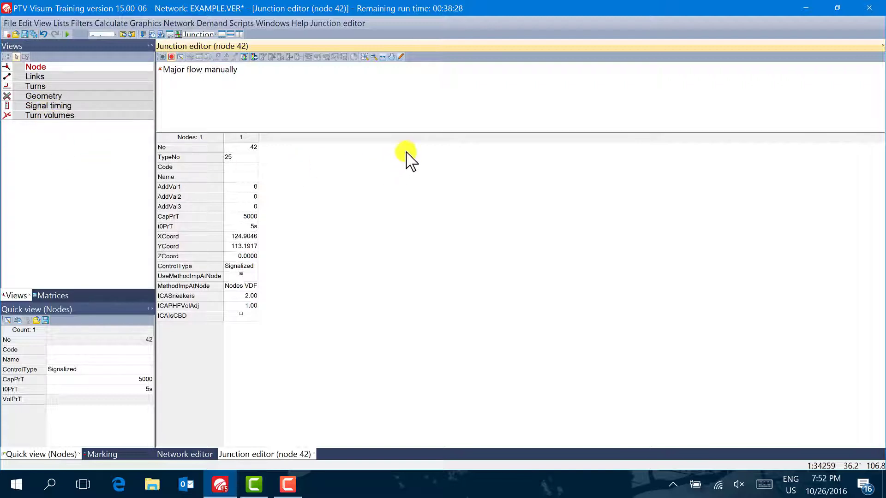
left_click_drag(414, 132, 415, 238)
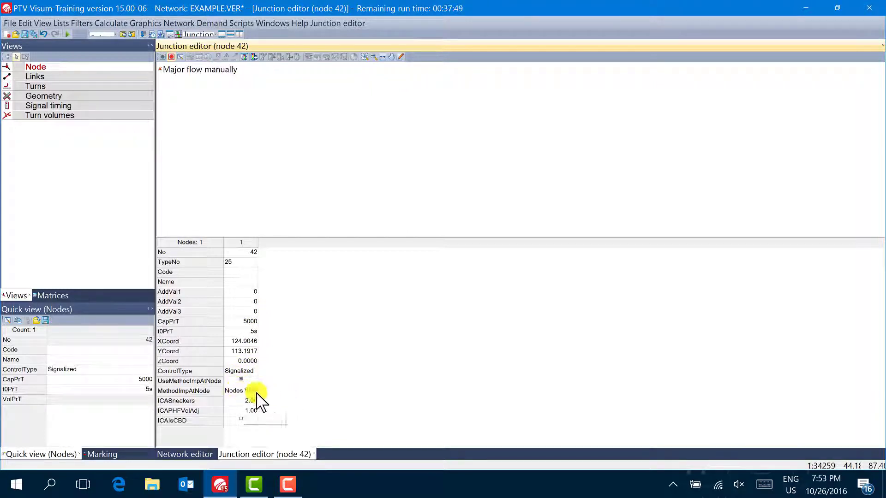
left_click(223, 36)
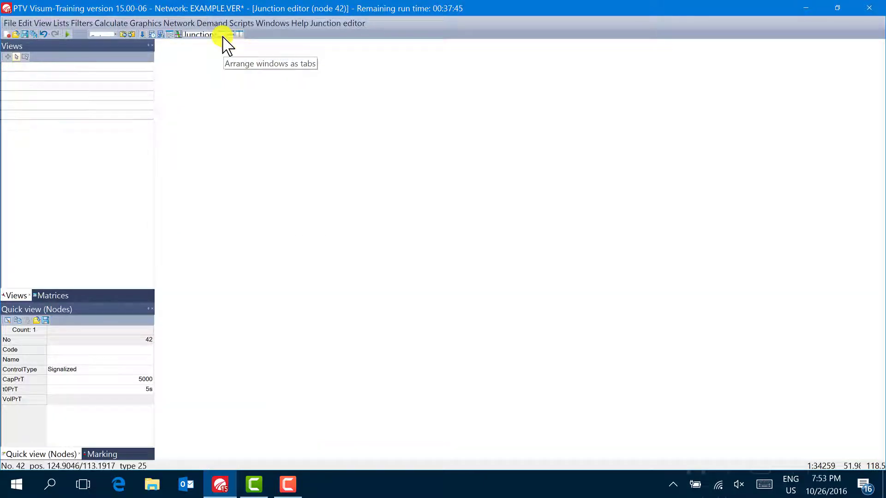
left_click(459, 119)
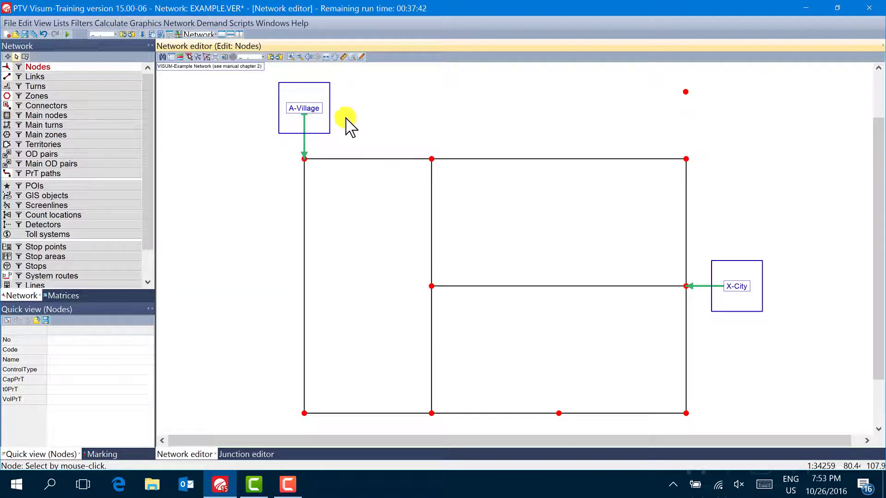
Draw a link from the network's upper-right corner node to the new node above it.
left_click(36, 76)
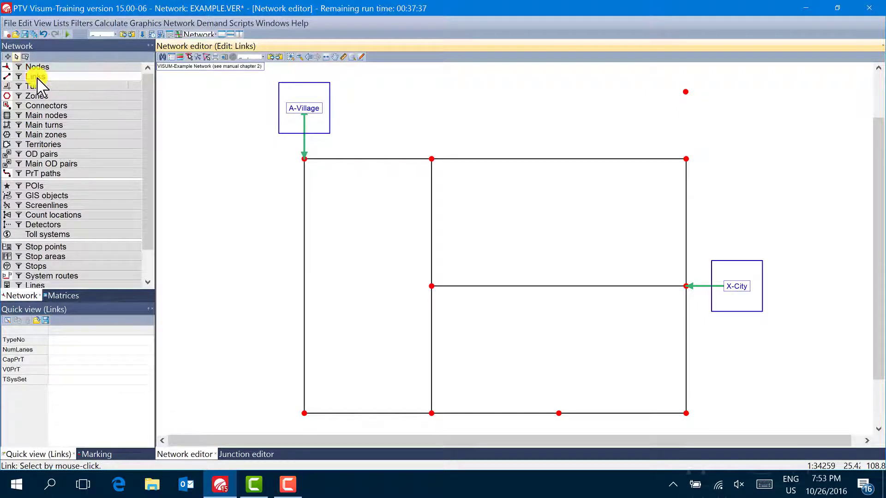
left_click(7, 57)
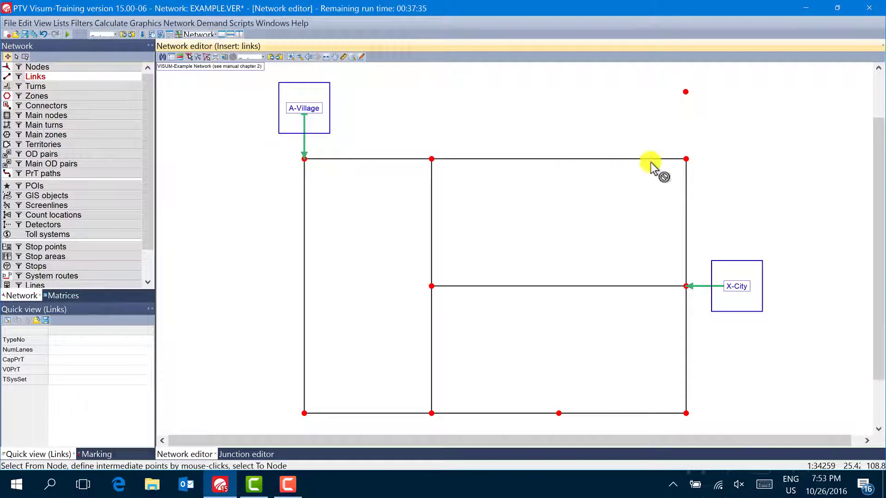
left_click(686, 159)
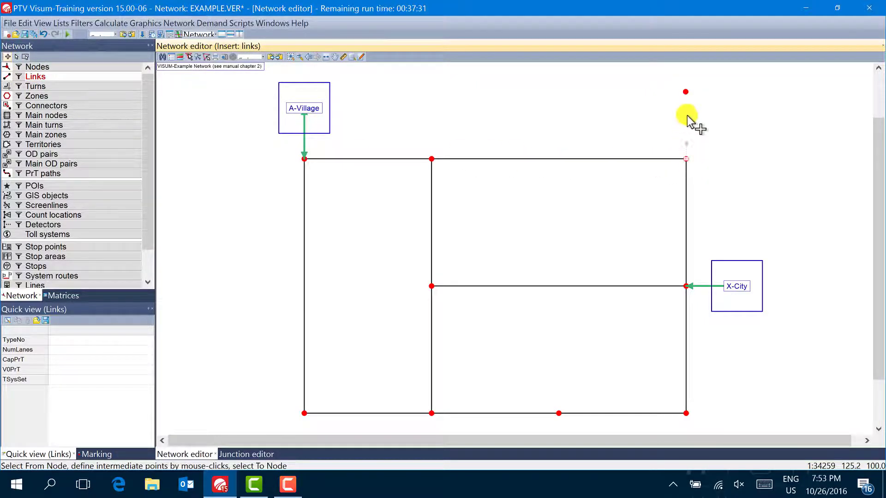
double_click(686, 93)
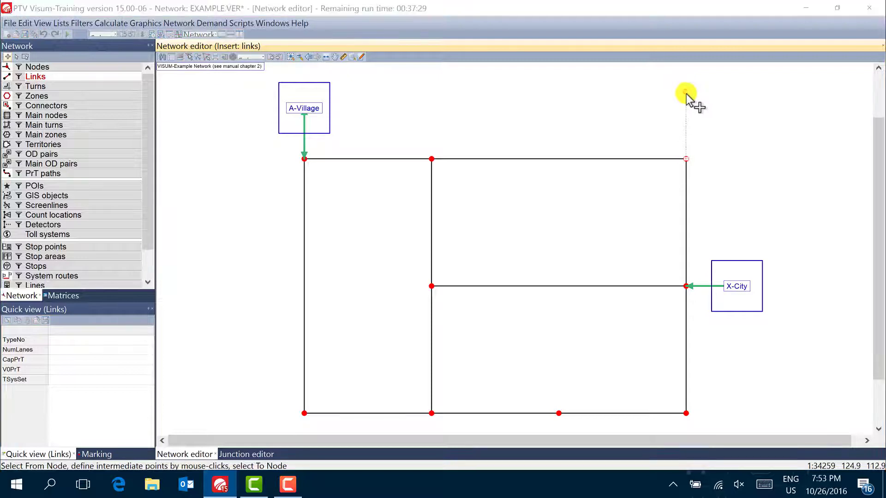
left_click_drag(436, 158, 424, 127)
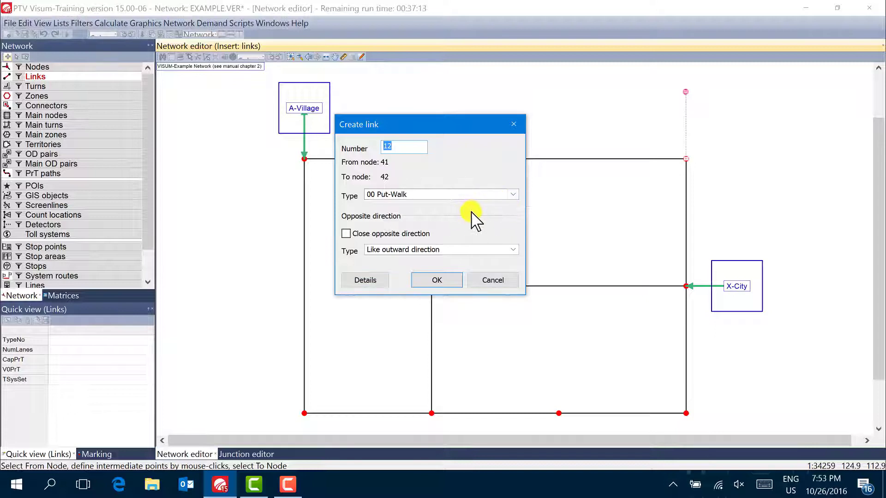
Create the link with type 10 Motorway and return to editing mode for links.
left_click(514, 195)
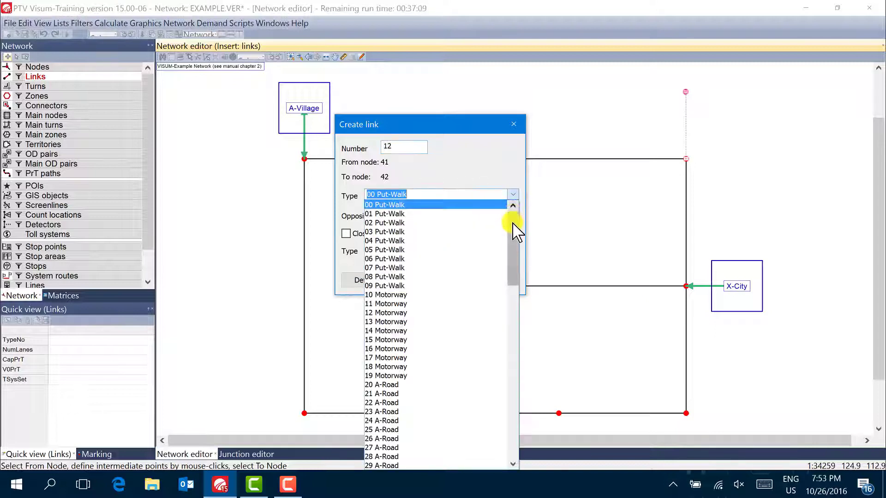
left_click_drag(510, 224, 511, 243)
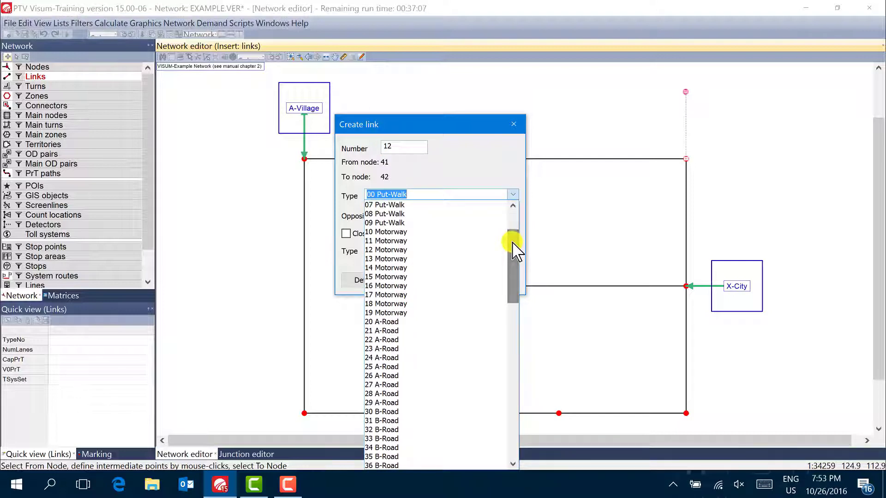
left_click(433, 232)
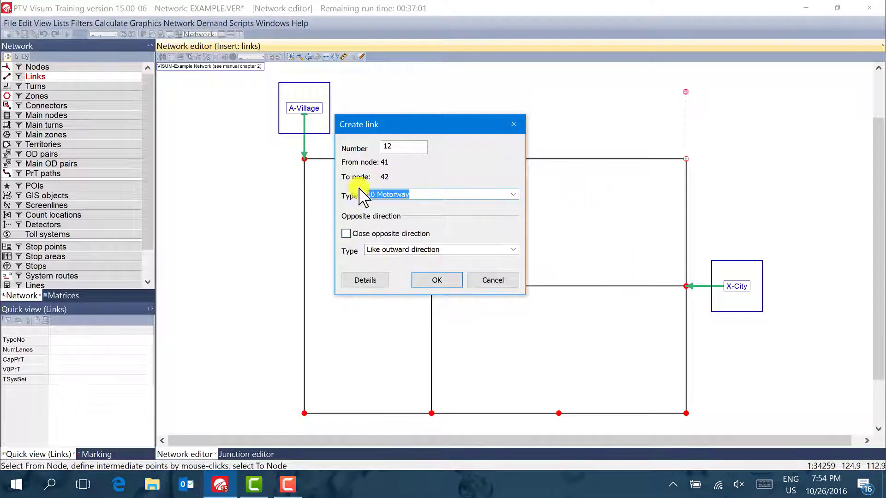
left_click(436, 282)
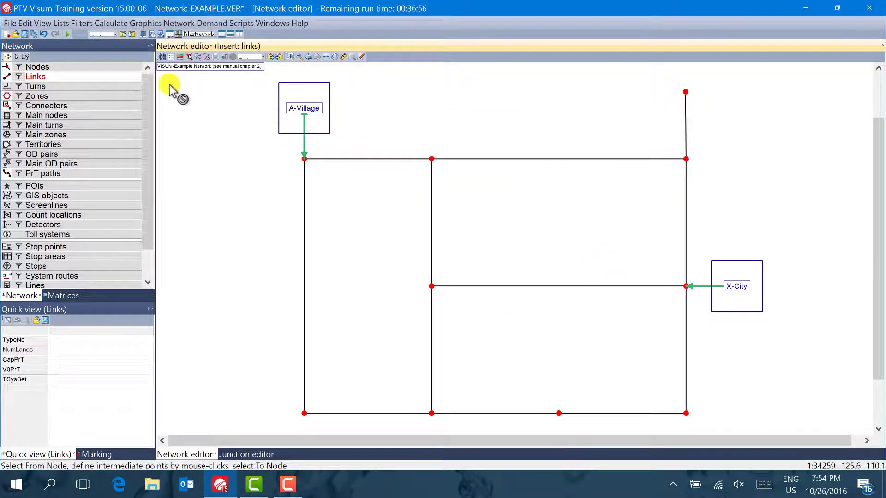
left_click(17, 56)
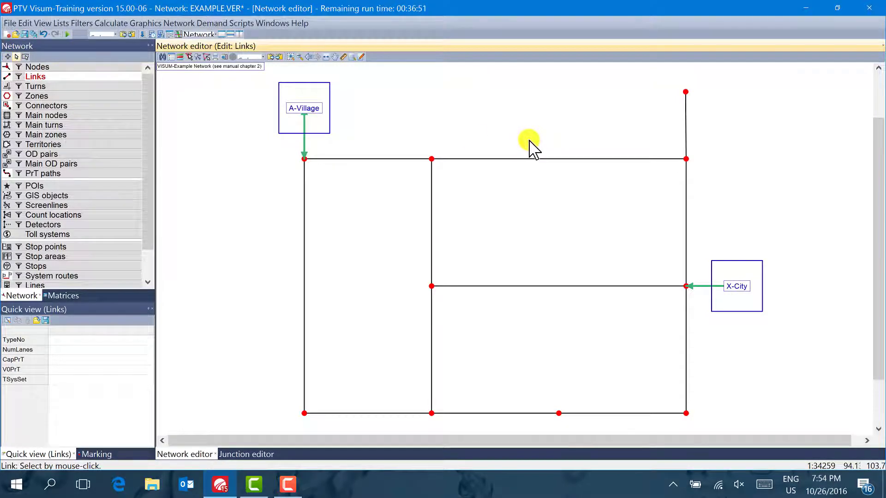
Open the Station node at the inner three-way junction in the junction editor and list its turns.
left_click(44, 68)
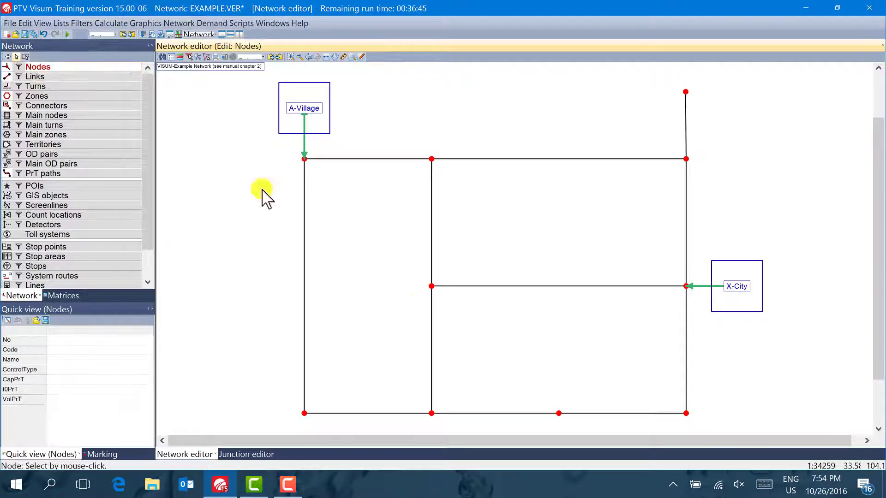
double_click(432, 287)
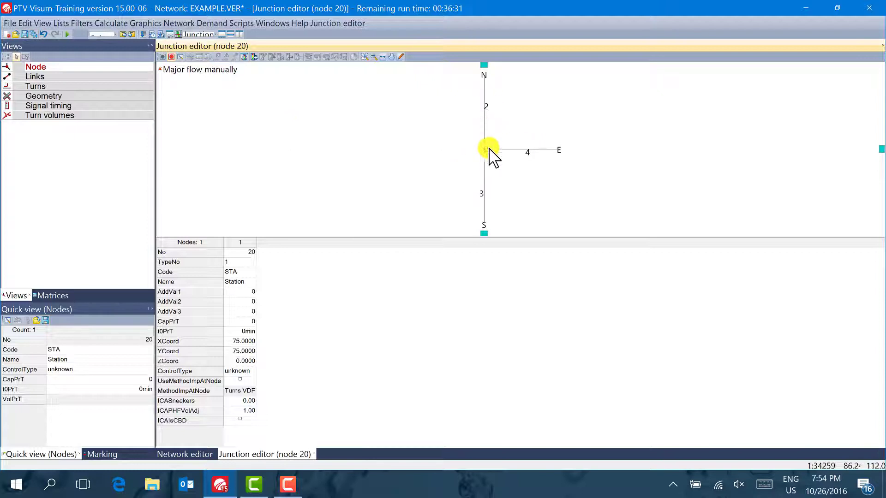
left_click(42, 88)
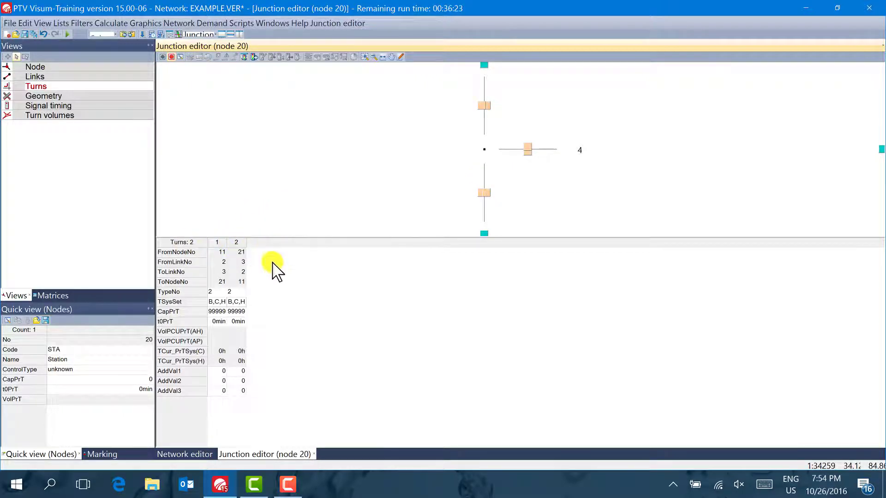
Highlight each of the two listed turns in turn and examine its direction in the junction drawing.
left_click(216, 243)
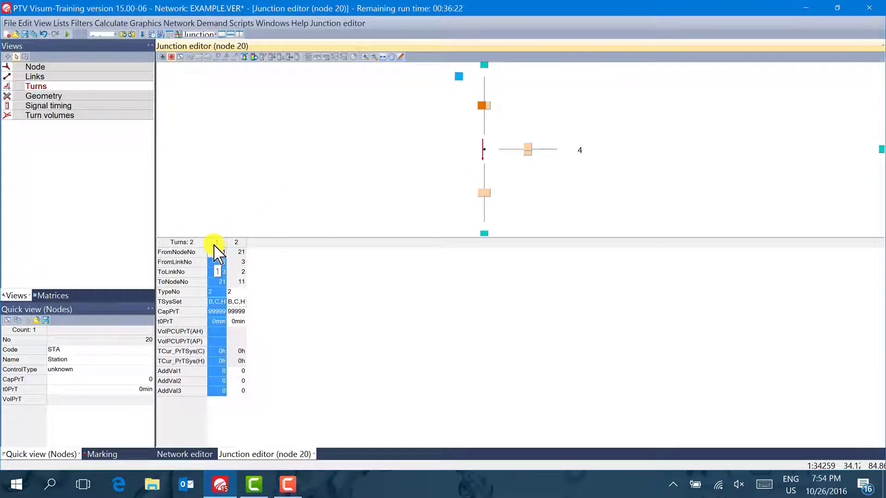
scroll(480, 151, "up", 5)
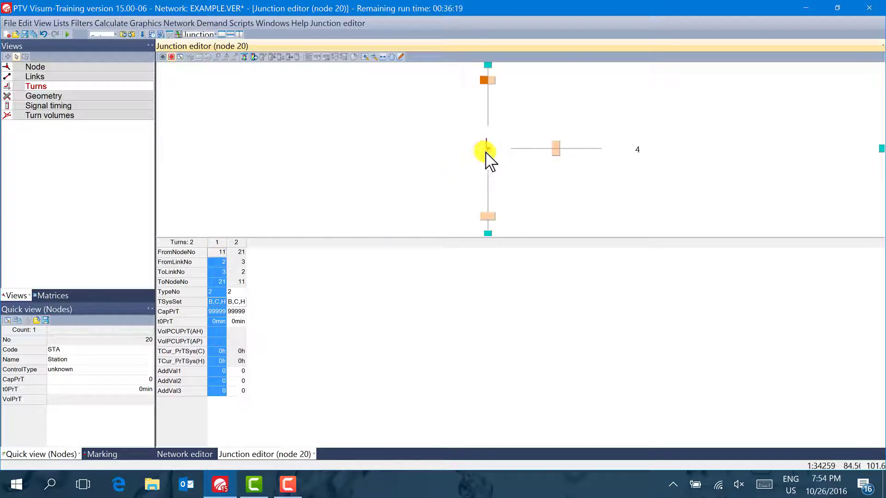
left_click_drag(492, 156, 471, 171)
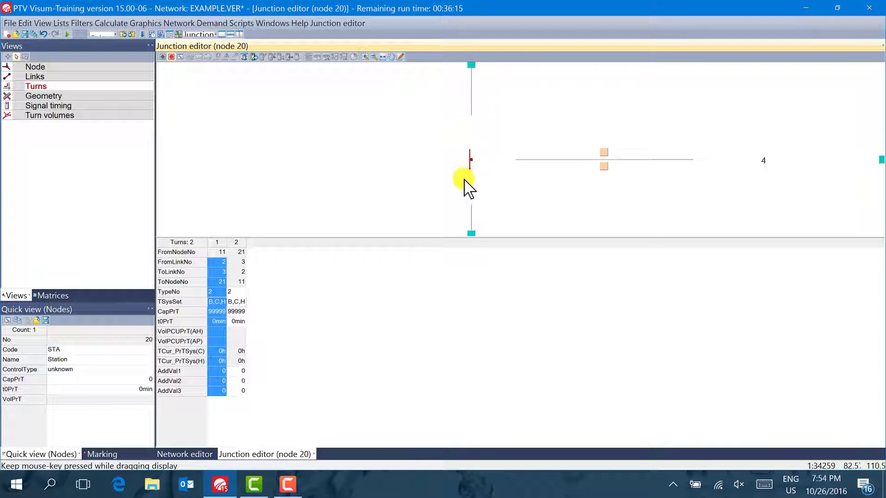
scroll(464, 145, "down", 3)
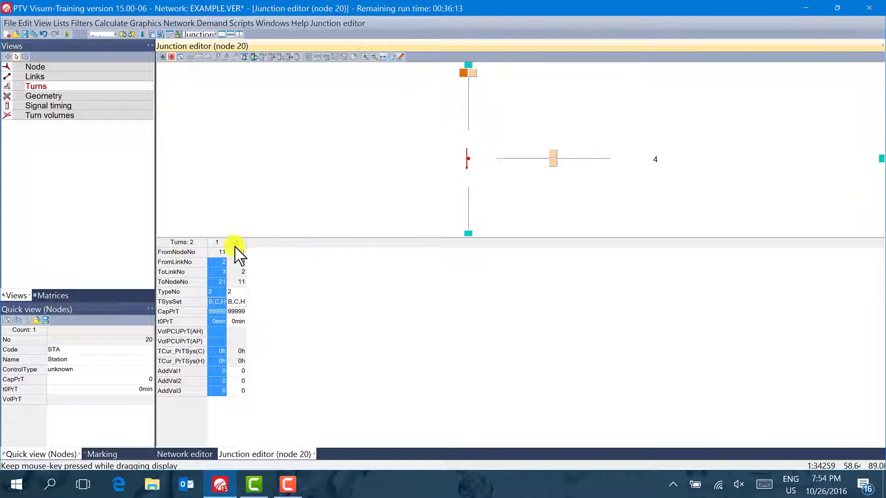
left_click(238, 243)
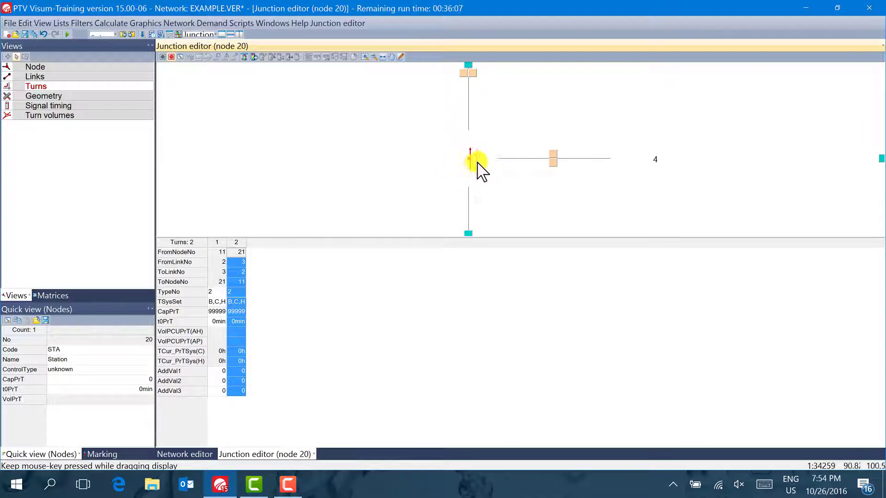
mouse_move(406, 172)
left_mouse_down()
mouse_move(405, 156)
mouse_move(408, 171)
left_mouse_up()
scroll(406, 157, "down", 1)
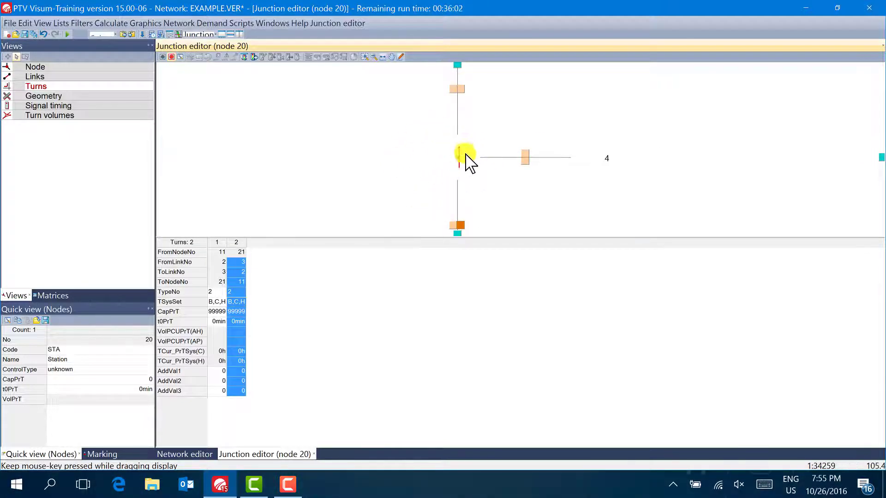
Show the closed turns as well in the Station node's turn list and go through the individual turns.
right_click(232, 245)
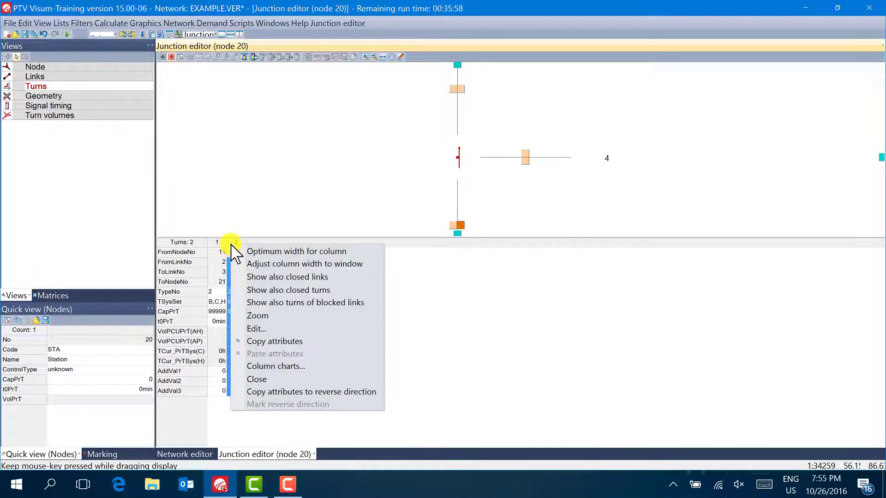
left_click(249, 291)
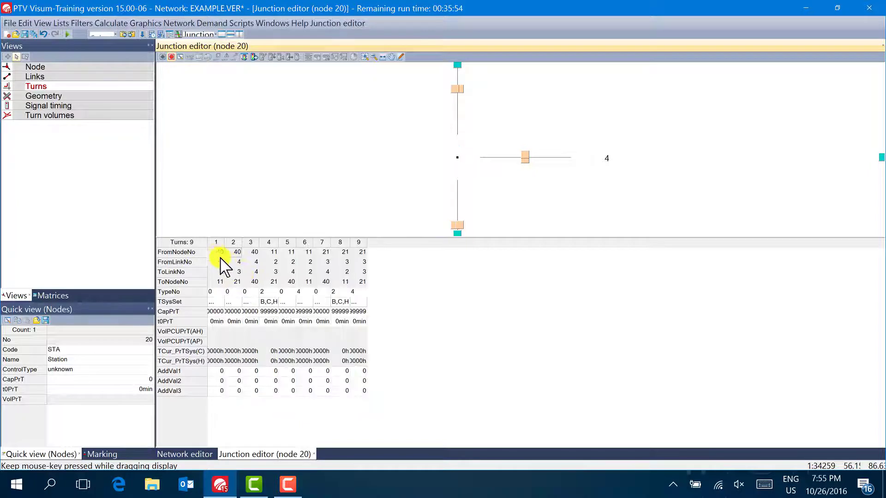
left_click(217, 242)
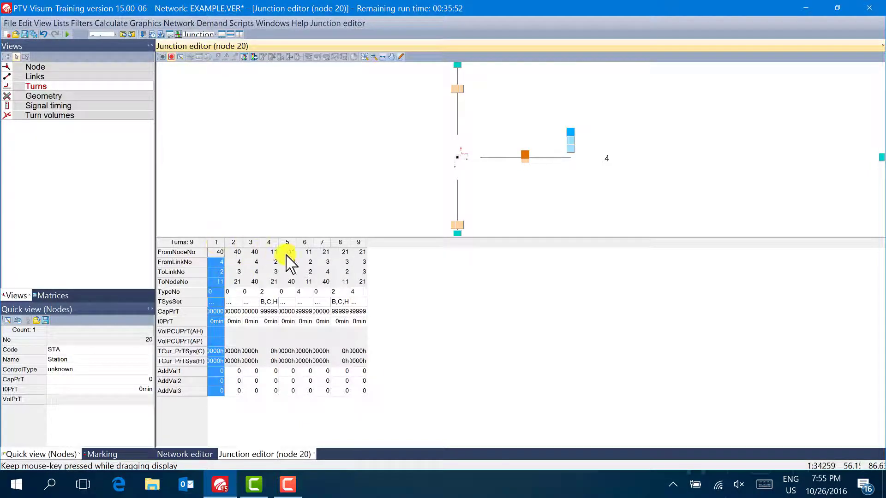
key("Right")
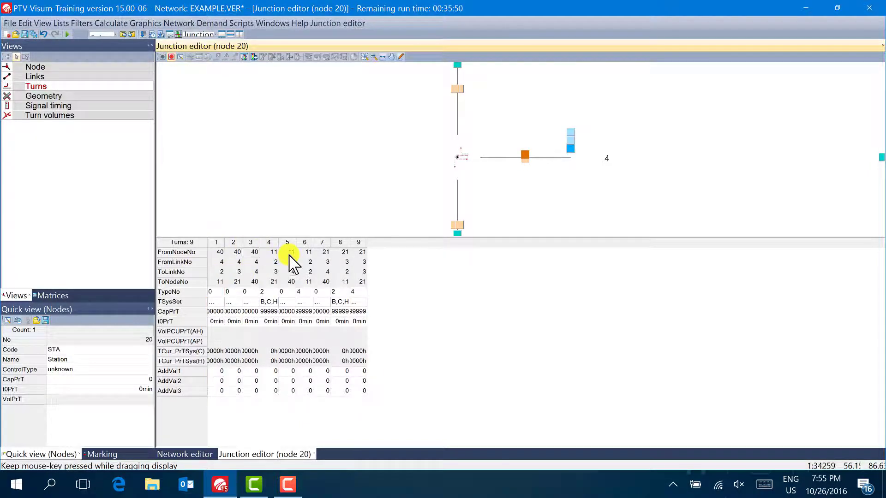
key("Right")
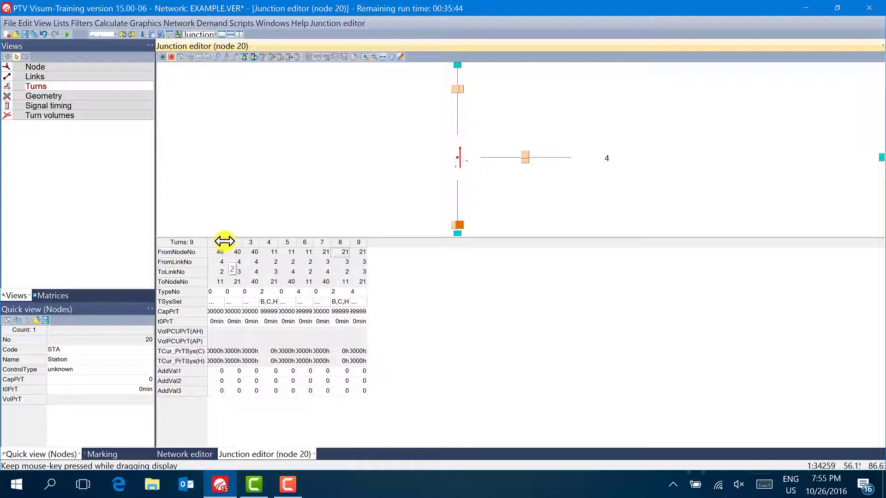
Fit the turn list's columns to the window width and clear the turn selection.
left_click_drag(232, 242, 268, 243)
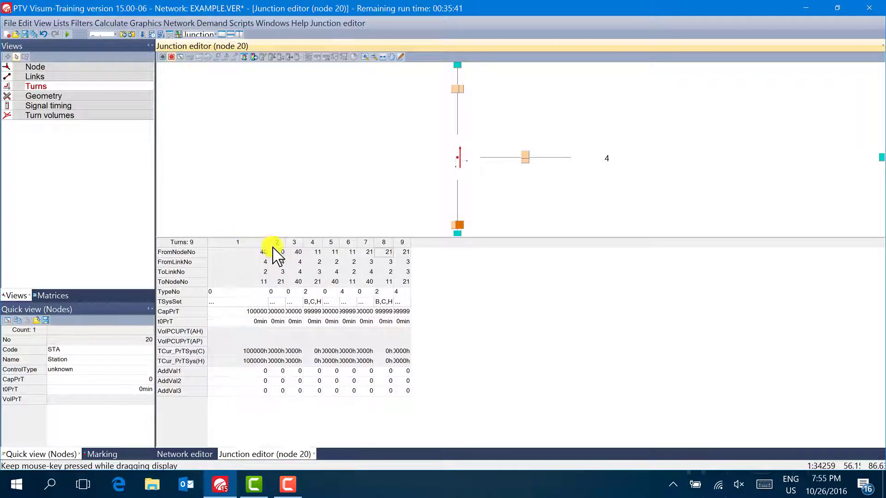
left_click(317, 244)
right_click(318, 245)
left_click(328, 263)
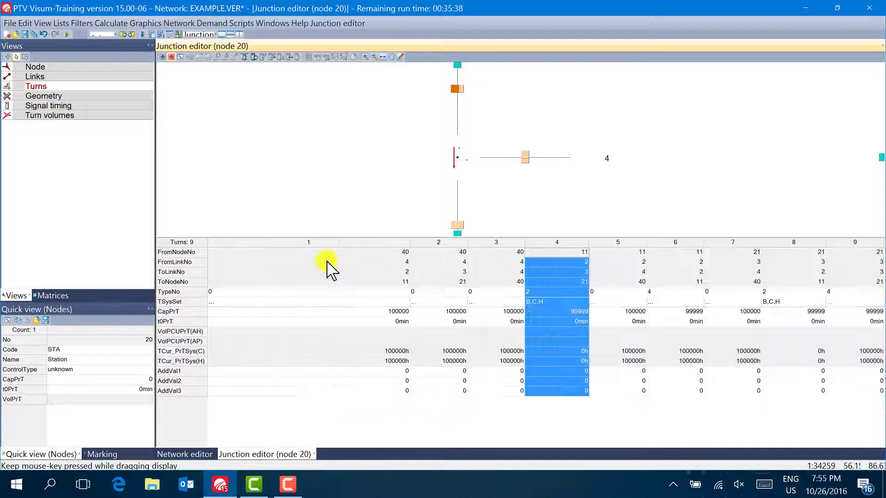
left_click(316, 409)
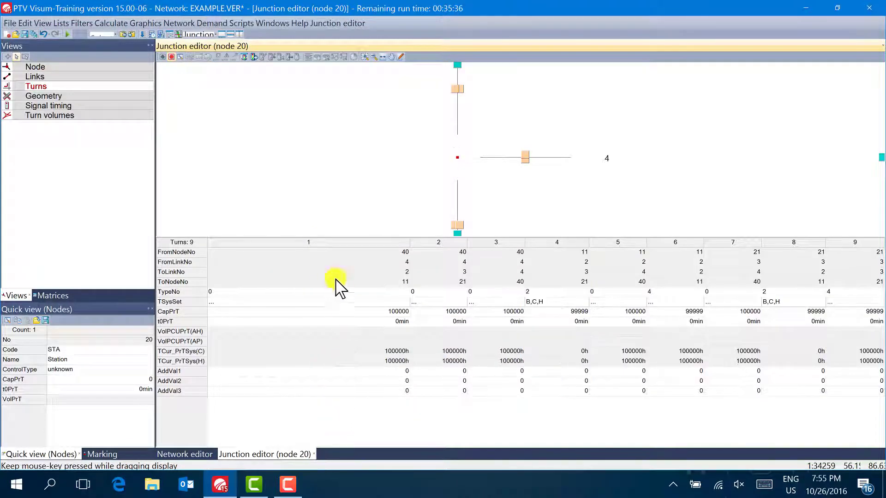
Open turn 1, from node 40 to node 11, for the Car transport system.
left_click(316, 243)
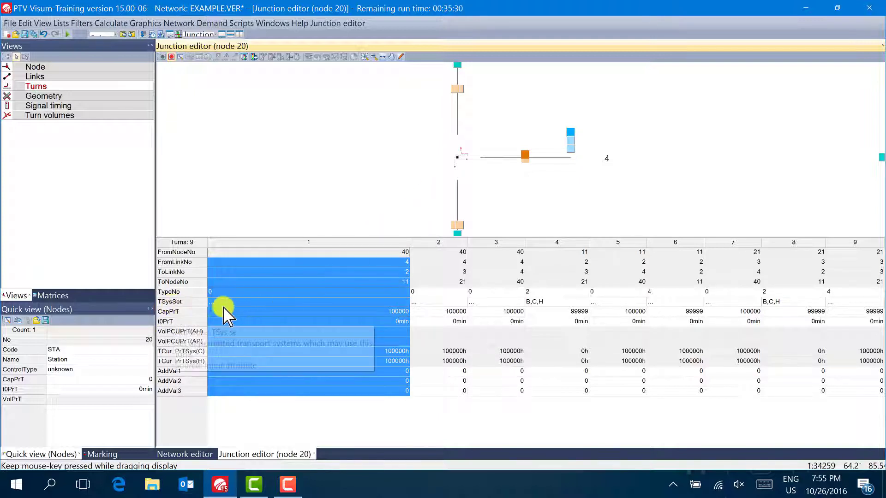
left_click(215, 304)
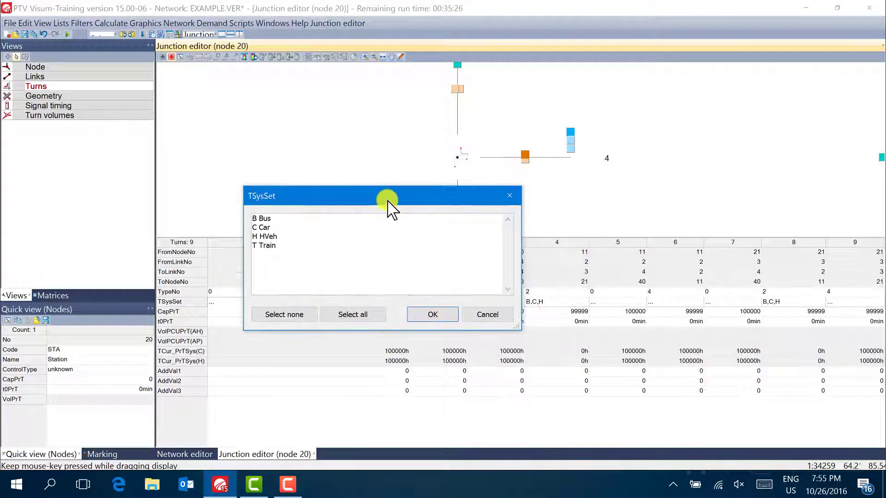
left_click(259, 228)
left_click(432, 314)
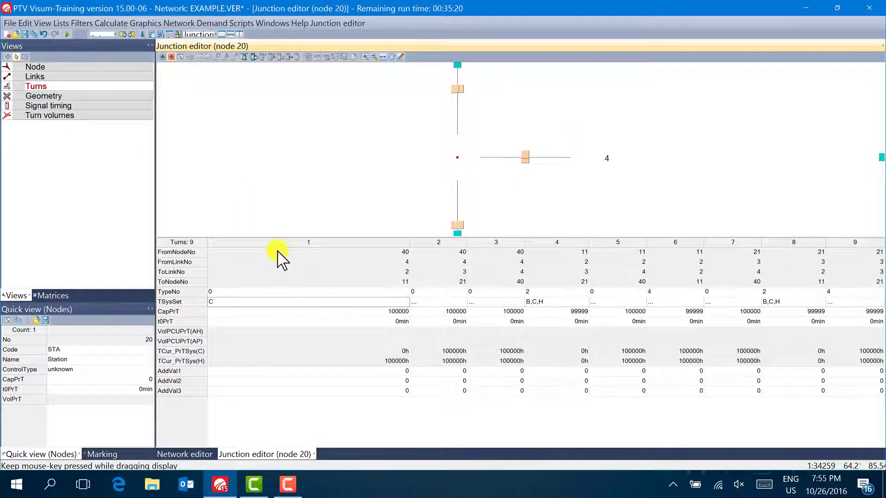
Highlight turns 1 and 2 to compare their movements in the junction drawing, and return to the network editor.
left_click(280, 244)
left_click(282, 253)
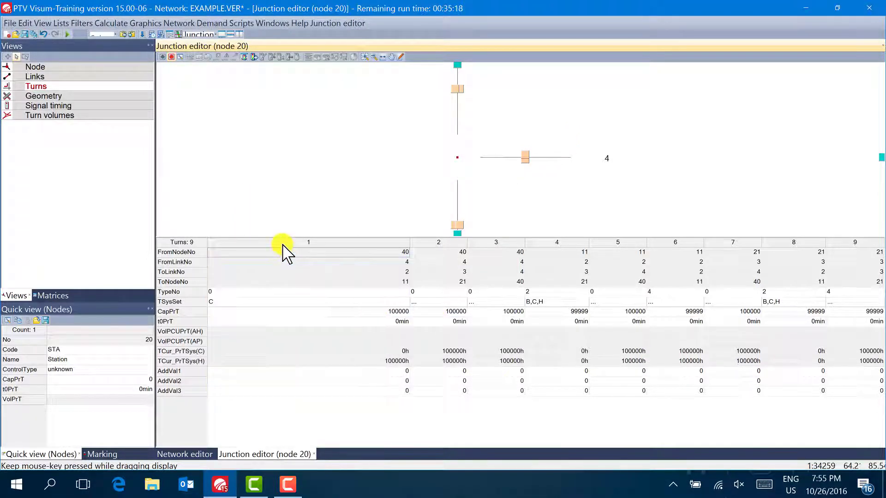
left_click(282, 244)
left_click(435, 242)
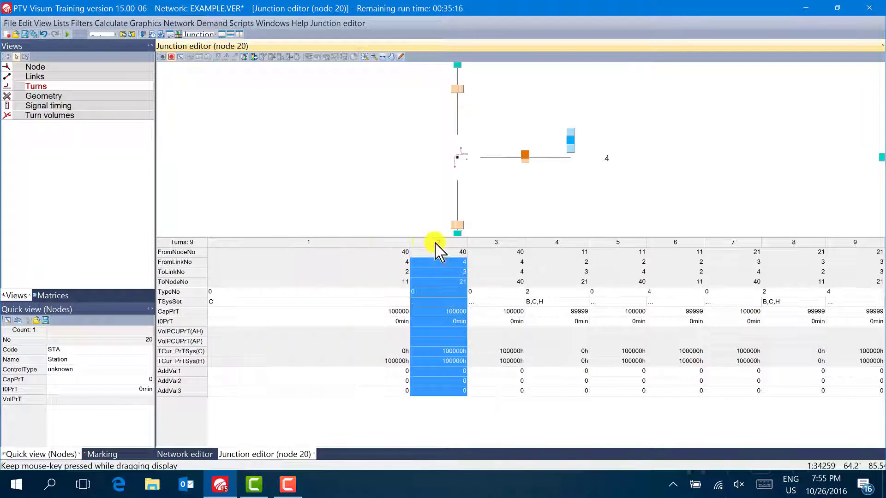
left_click(364, 243)
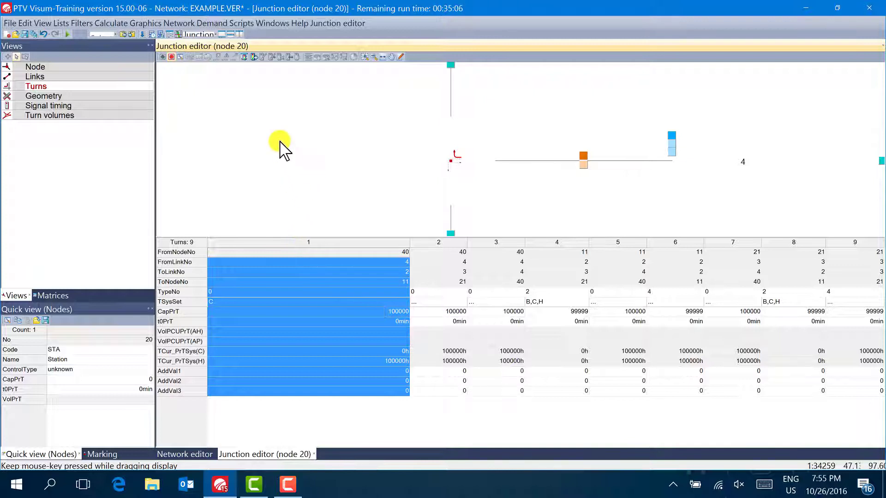
left_click(223, 34)
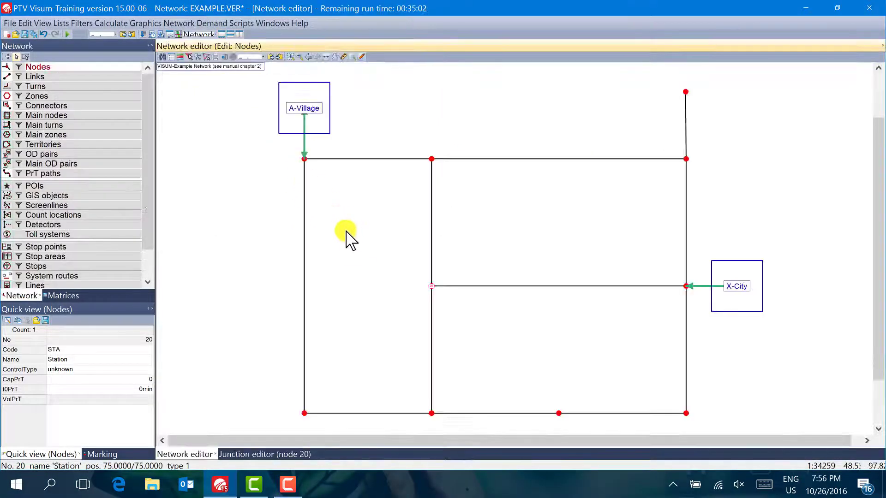
Examine the node directly above the Station node in the junction editor, and return to the network editor.
left_click_drag(345, 231, 352, 231)
scroll(350, 231, "down", 1)
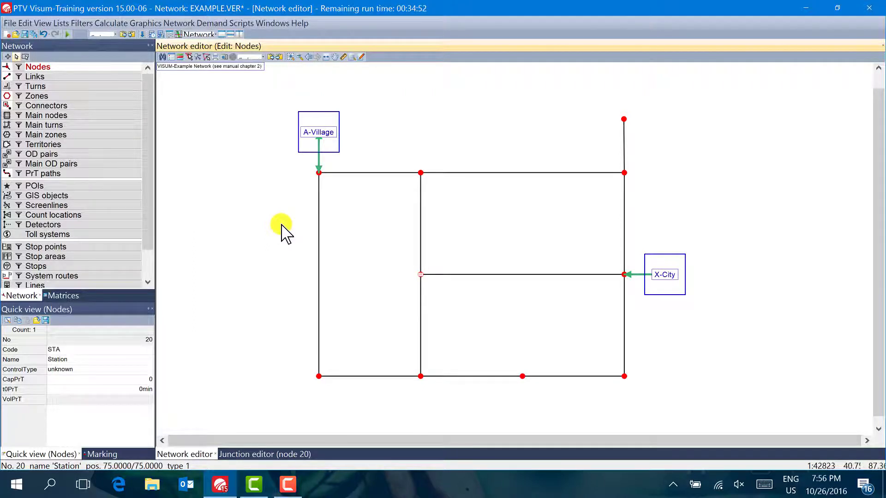
left_click_drag(288, 226, 301, 226)
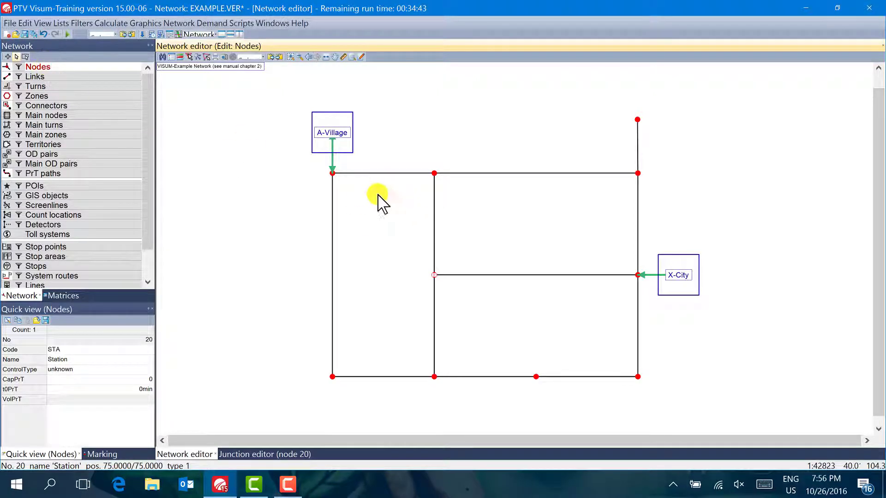
double_click(435, 174)
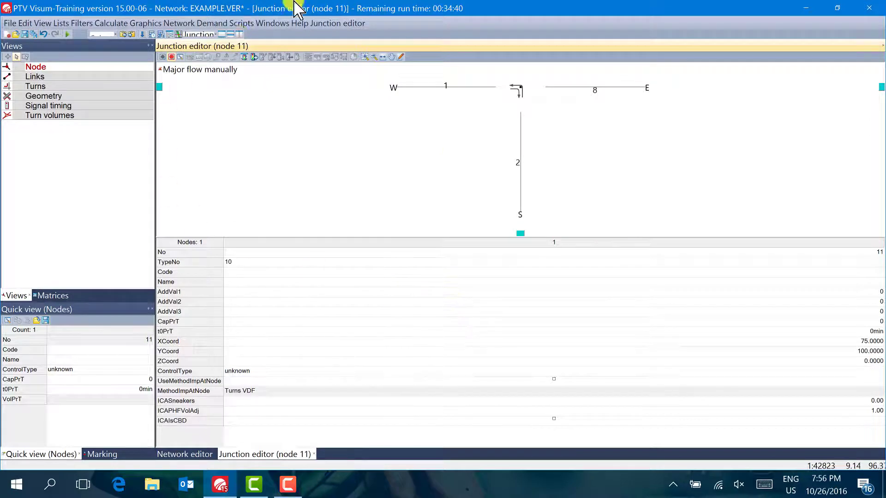
left_click(224, 36)
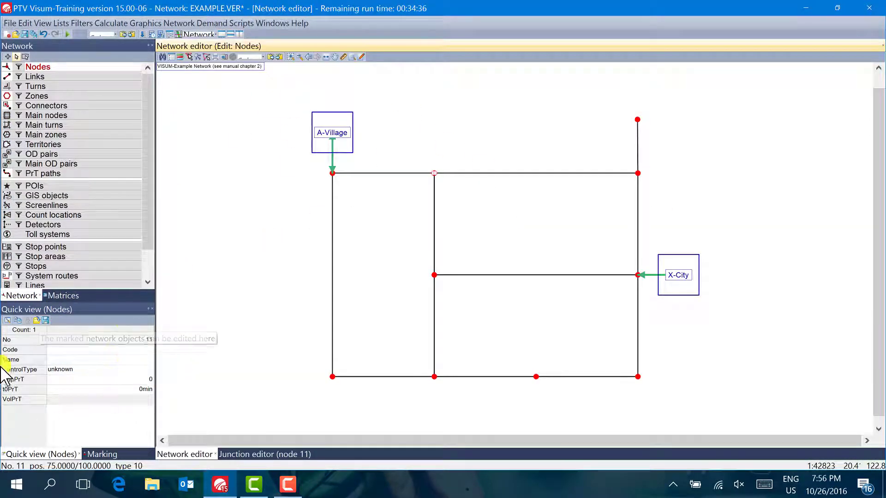
Select the corner node below the new motorway link and add Main node number to the nodes quick view's attribute selection.
left_click(637, 175)
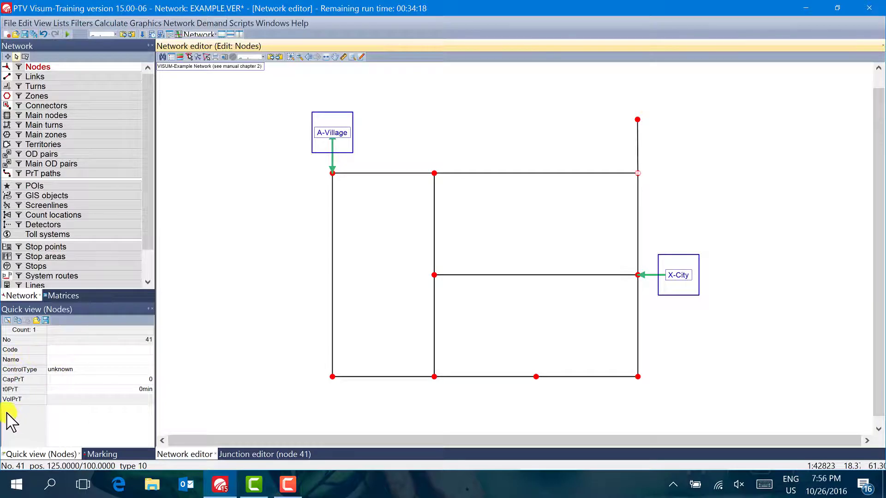
left_click(7, 321)
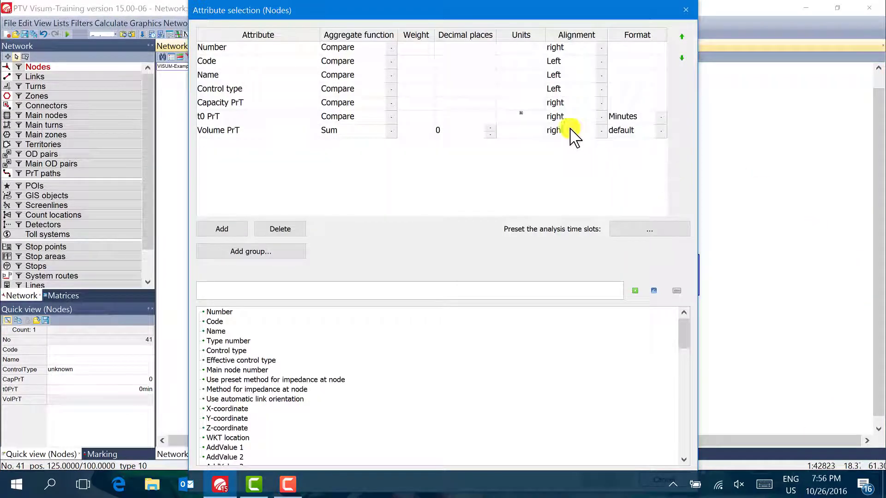
left_click_drag(470, 15, 461, 16)
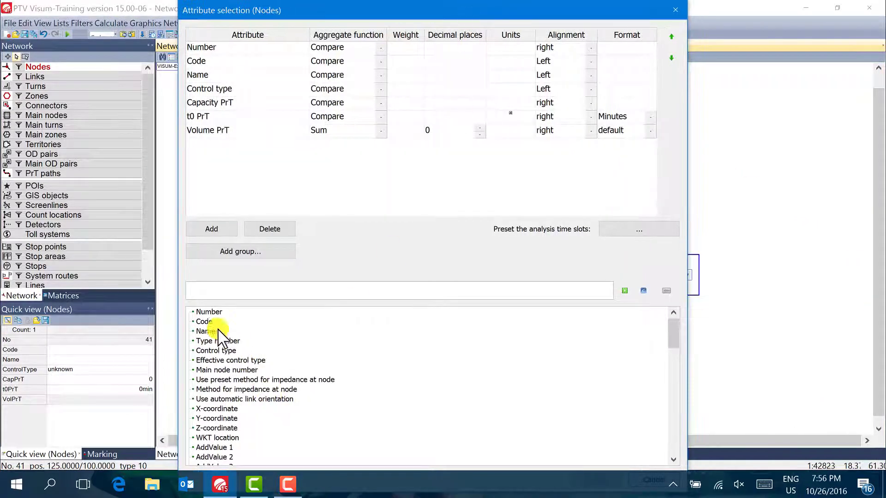
left_click(210, 314)
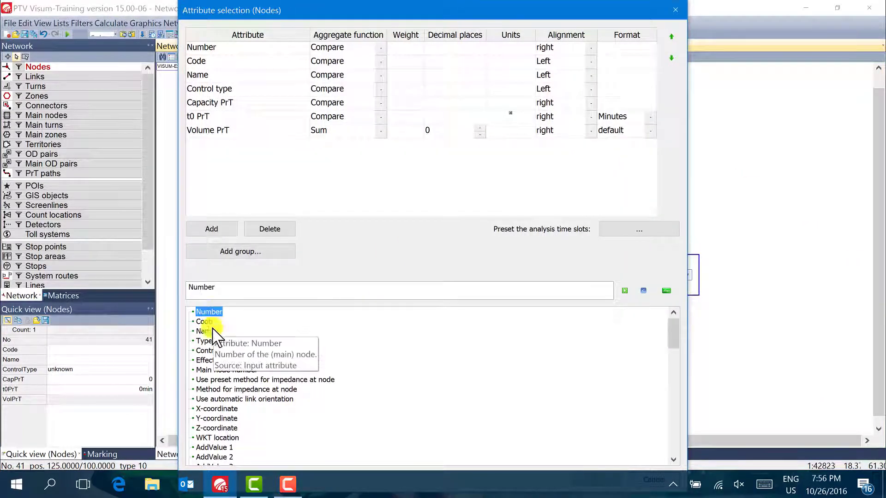
left_click(213, 360)
scroll(217, 369, "down", 18)
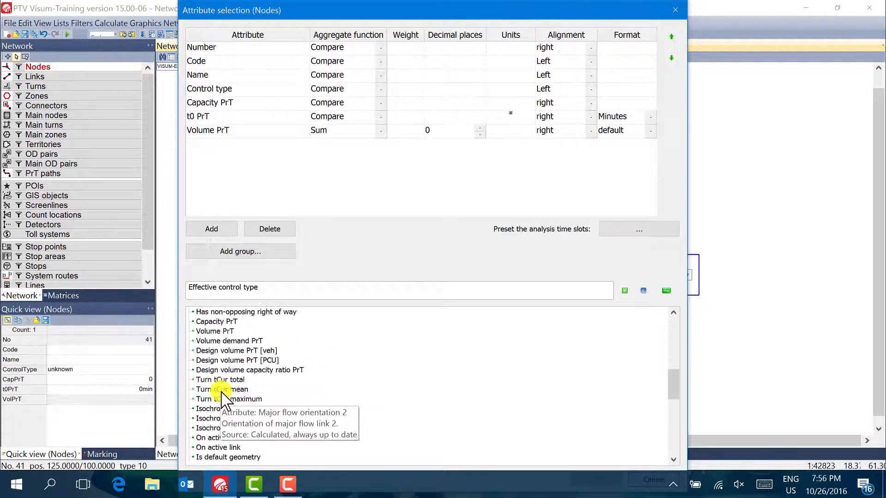
scroll(225, 392, "up", 18)
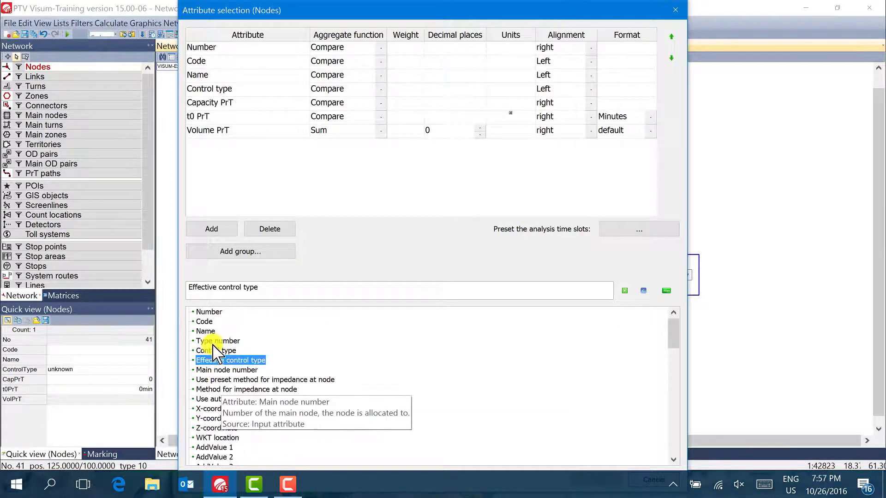
double_click(217, 369)
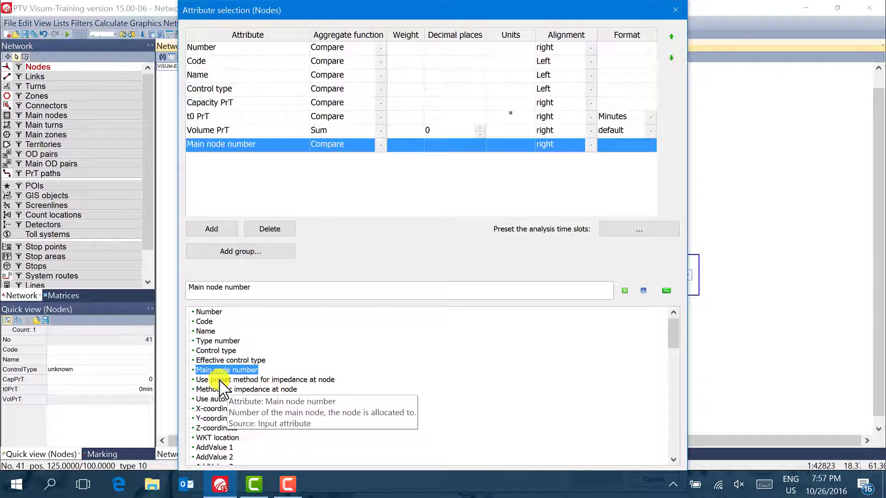
Add Use preset method for impedance at node and Method for impedance at node to the nodes quick view's attribute selection, and accept it.
left_click(217, 380)
double_click(220, 380)
double_click(220, 390)
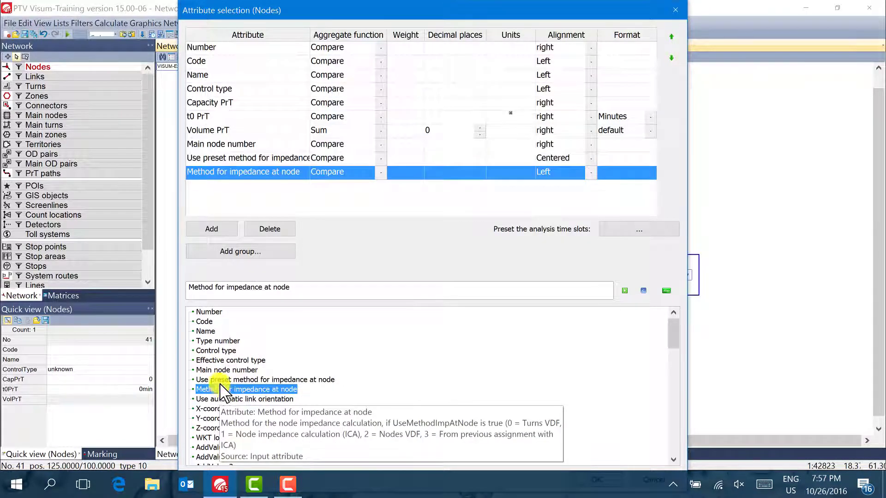
key("Return")
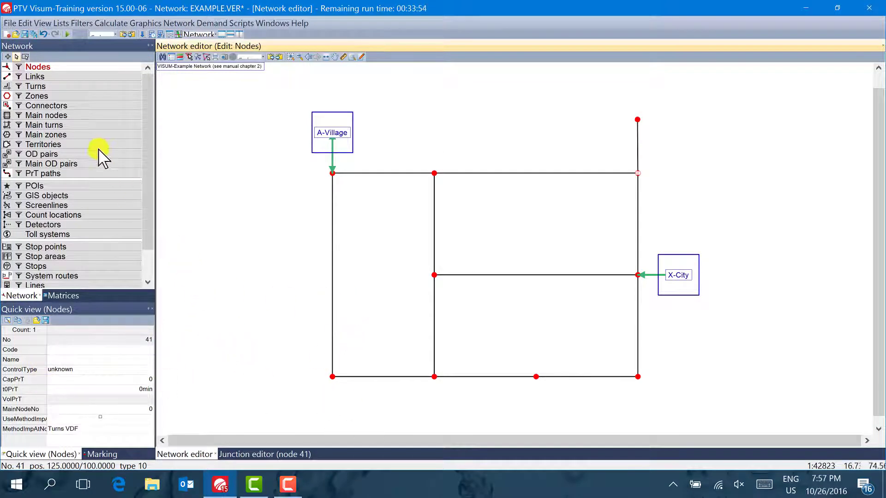
Inspect the quick view attributes of the long upper horizontal link and the outer vertical link below A-Village, and return to the nodes.
left_click(35, 78)
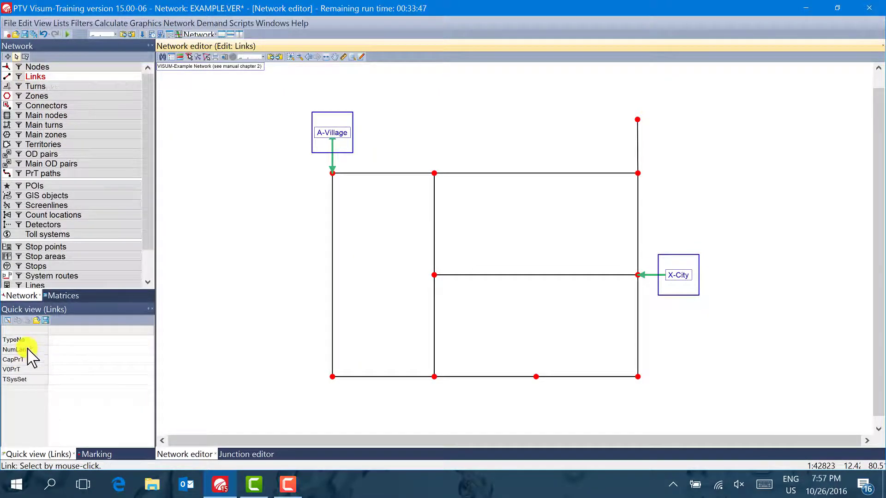
left_click(488, 174)
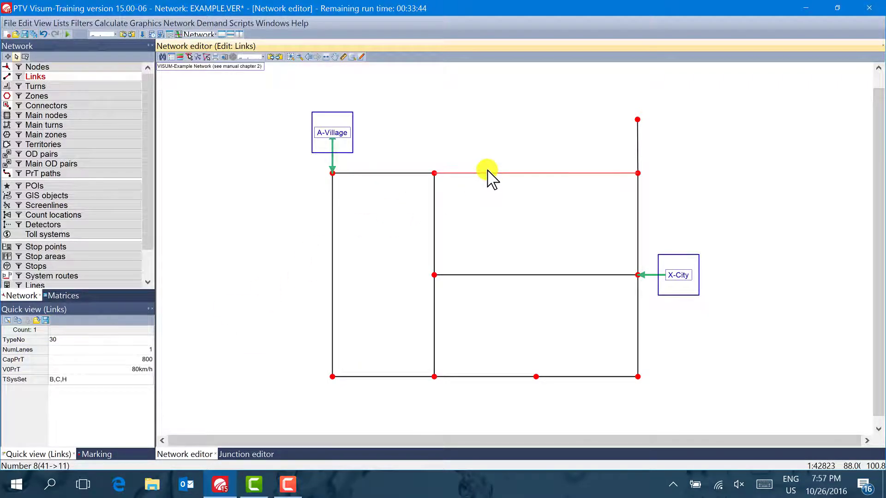
left_click(332, 187)
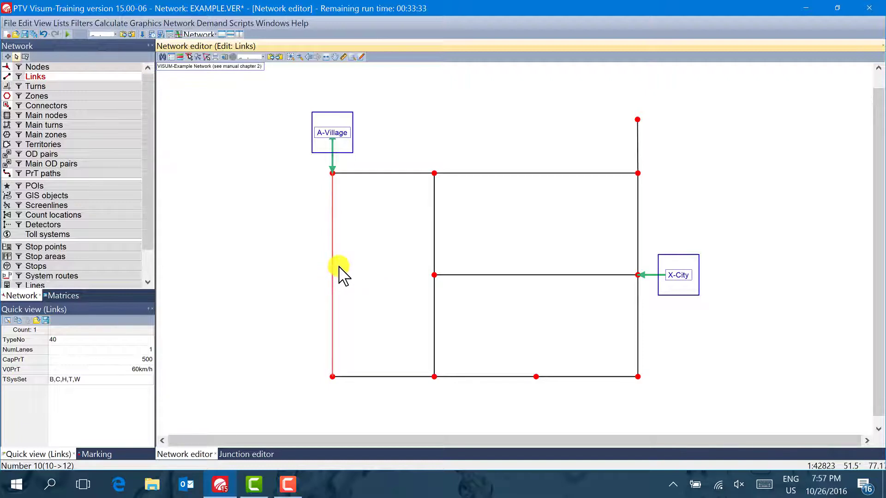
left_click_drag(343, 283, 340, 273)
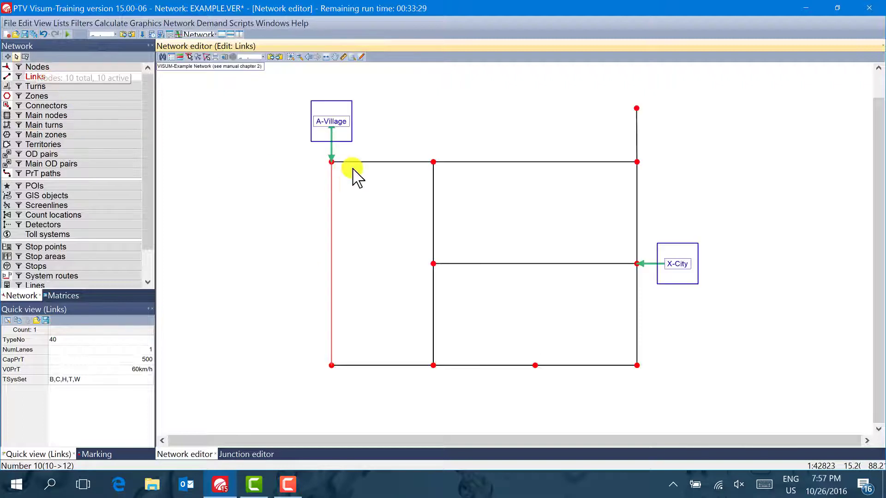
left_click_drag(353, 170, 352, 183)
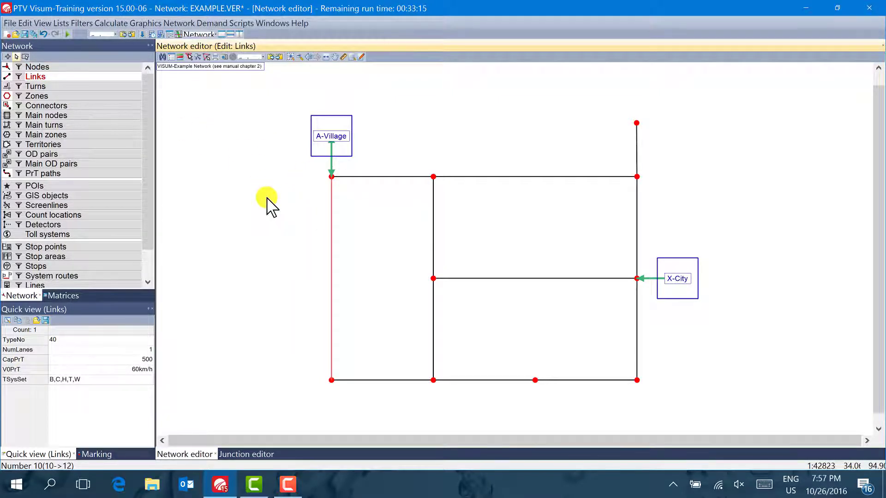
left_click(40, 68)
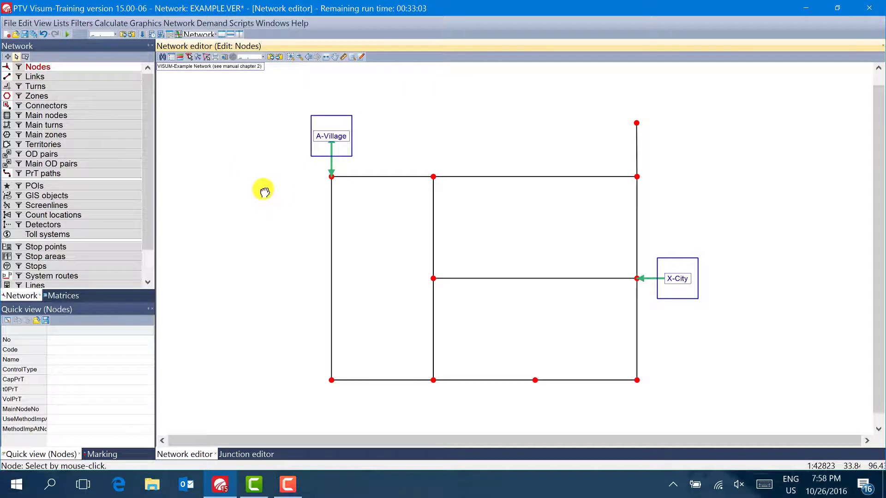
left_click_drag(264, 191, 261, 183)
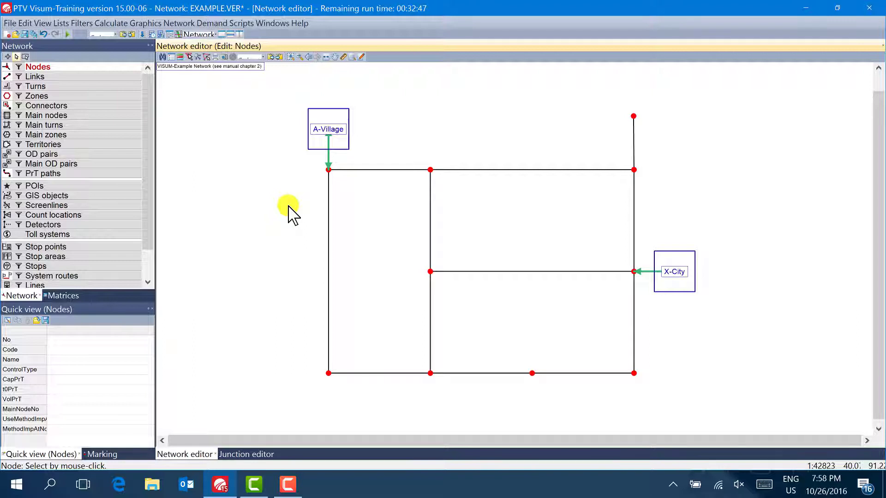
Create a type 0 zone named Y-City west of the network, at about x 24.38, y 82.50.
left_click(58, 95)
left_click(335, 130)
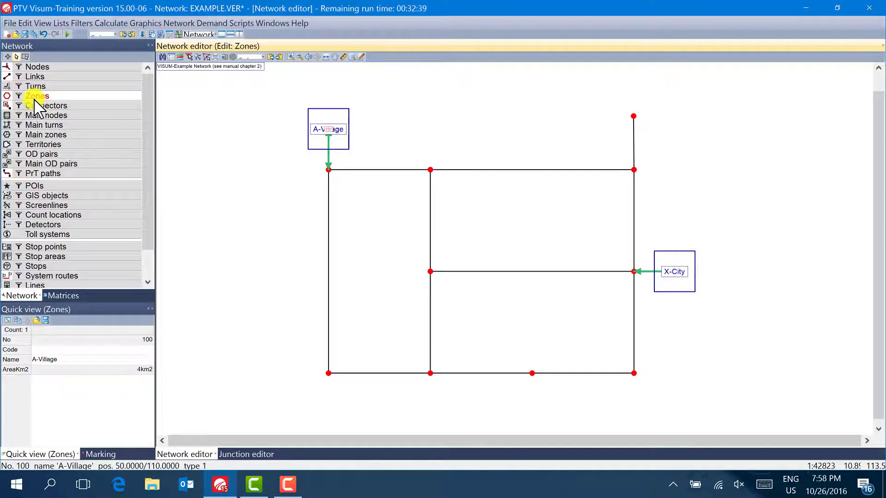
left_click(7, 56)
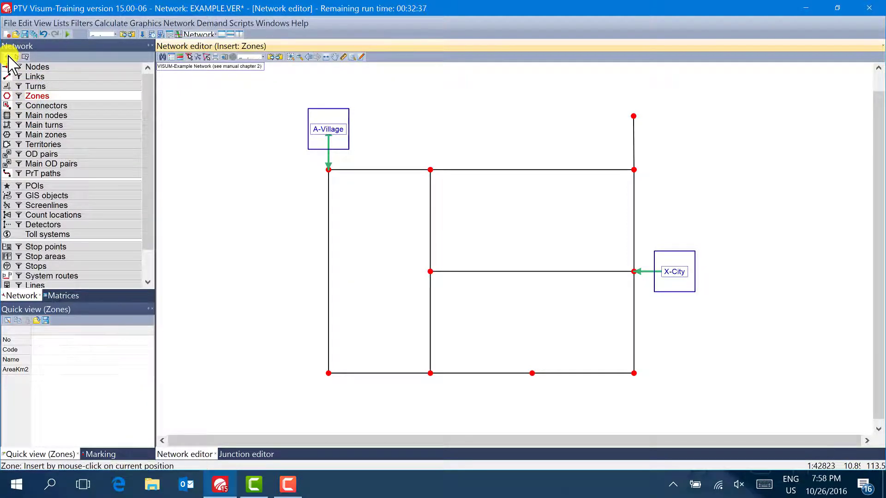
left_click_drag(299, 232, 399, 232)
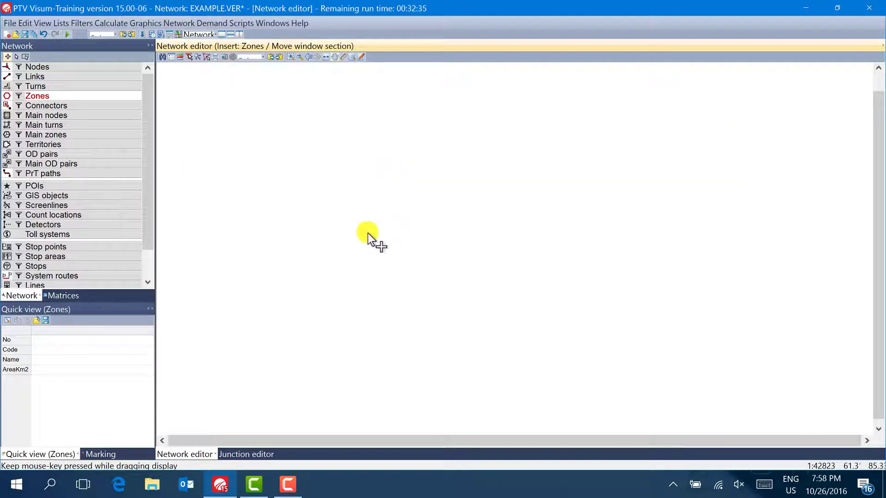
left_click(323, 241)
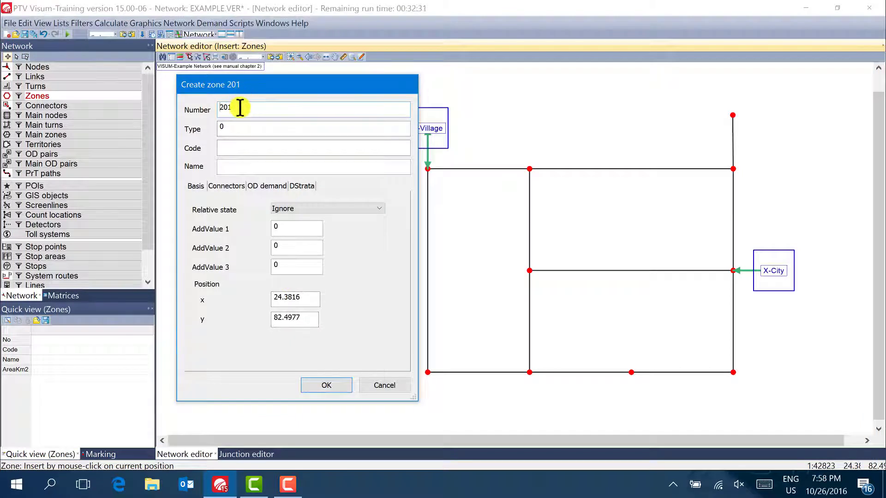
left_click_drag(240, 107, 180, 124)
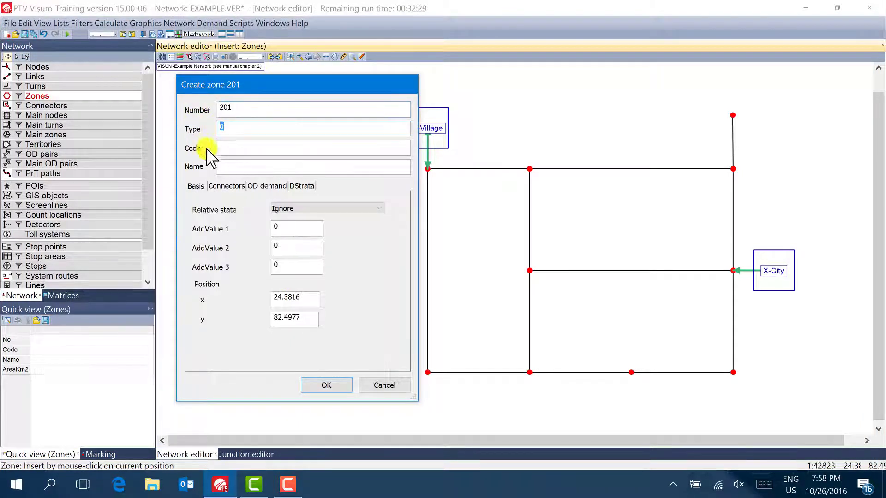
left_click(235, 125)
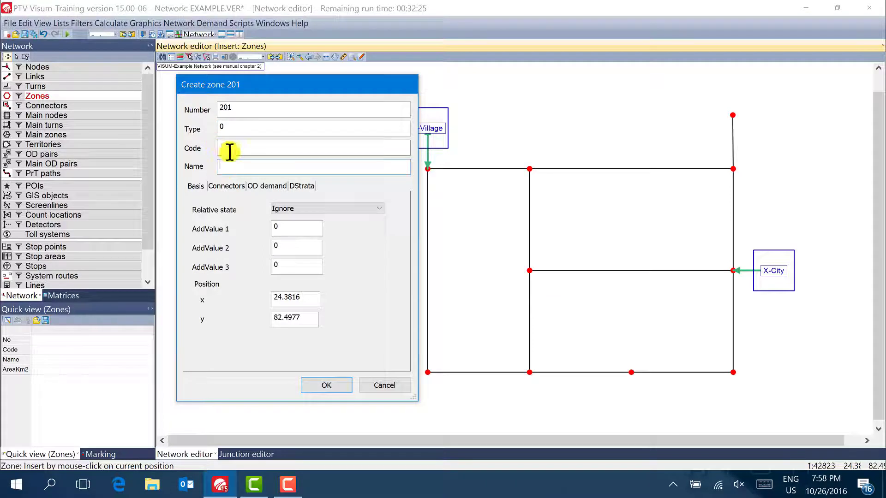
left_click(223, 168)
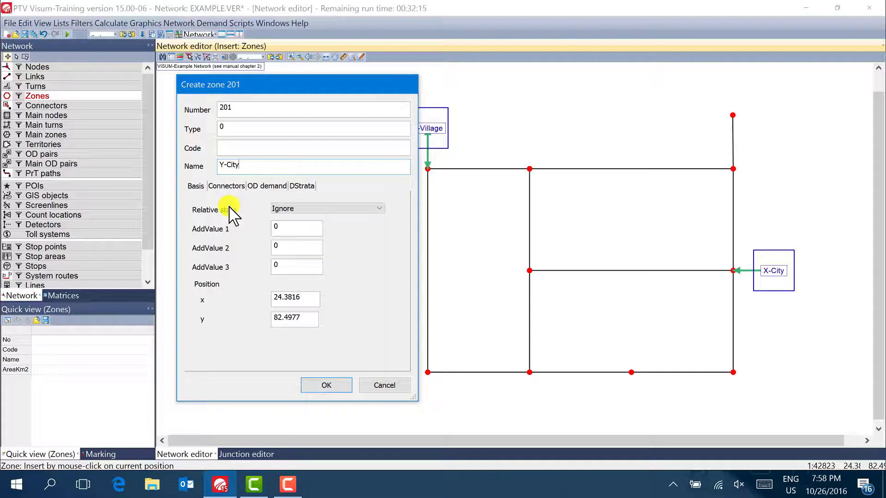
left_click(323, 385)
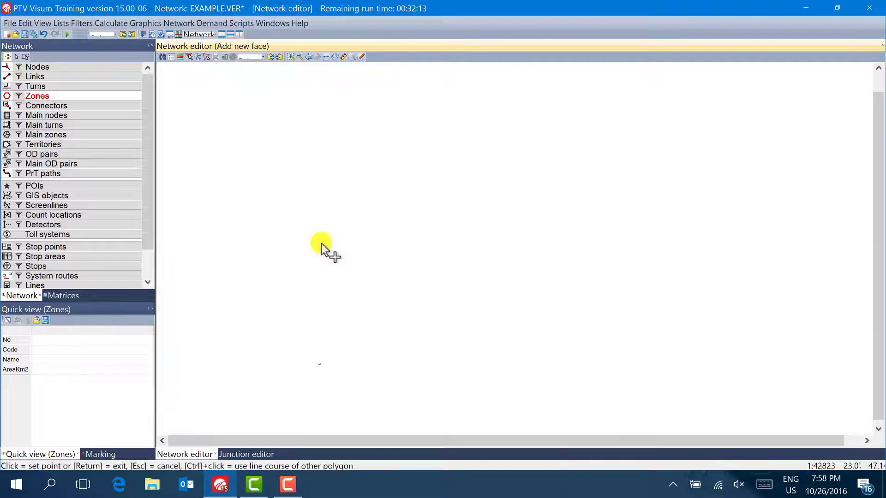
Draw a closed seven-sided boundary polygon around the Y-City zone centre, finish the face and leave zone insertion.
left_click(323, 208)
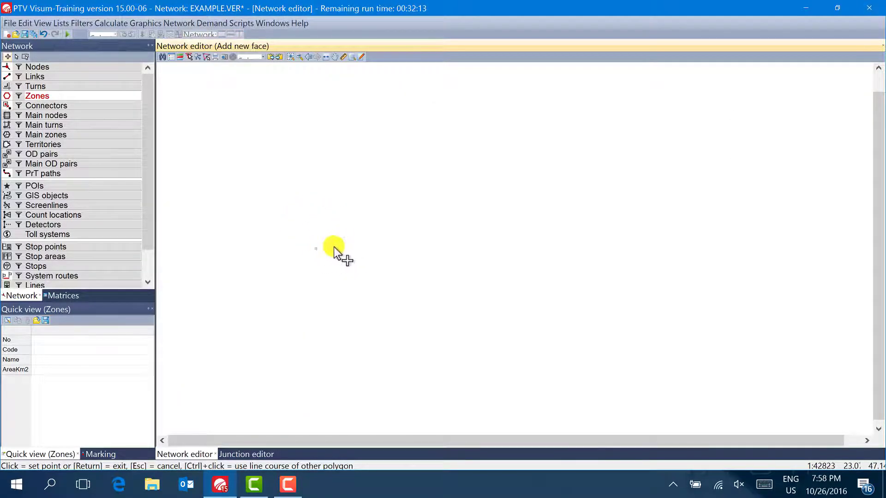
left_click(330, 248)
middle_click(331, 248)
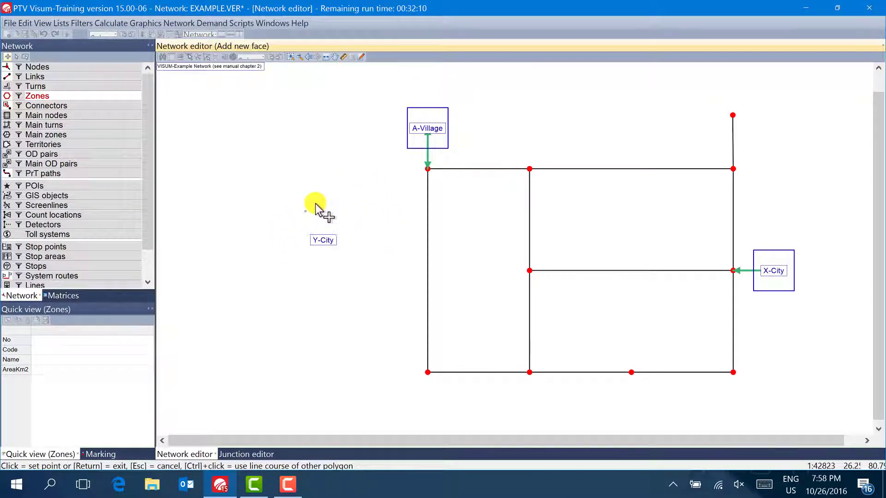
left_click(291, 246)
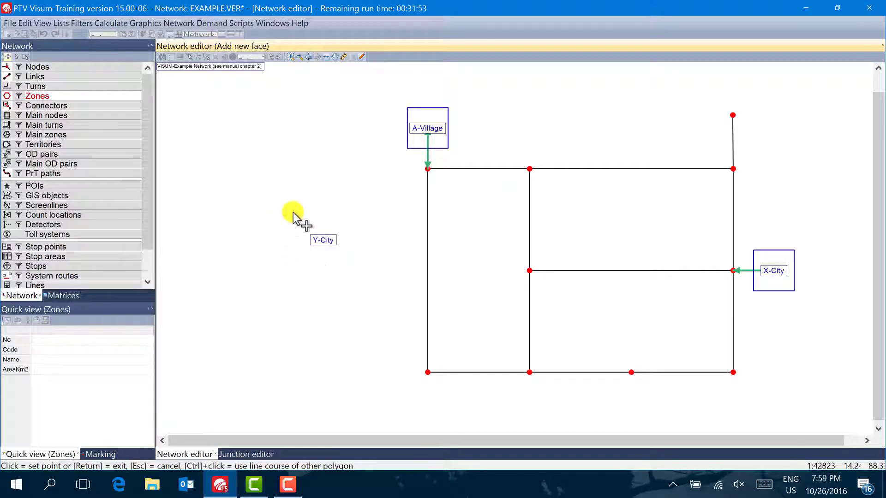
left_click(286, 208)
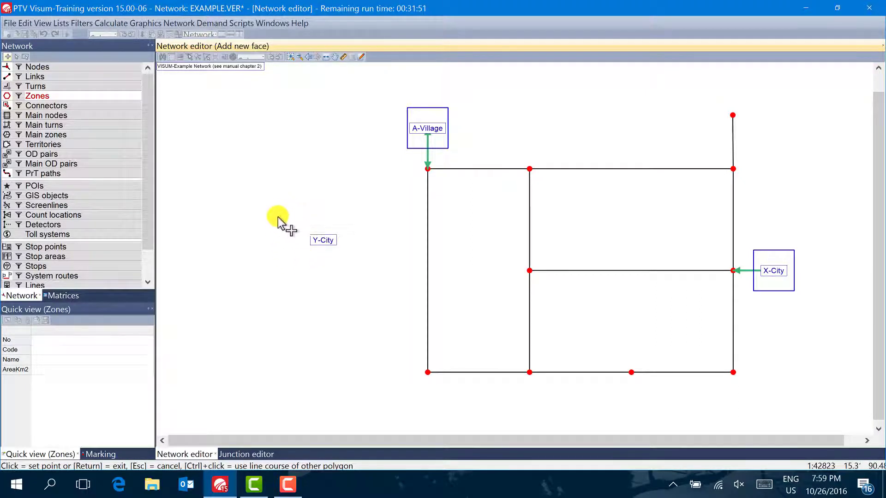
left_click(270, 249)
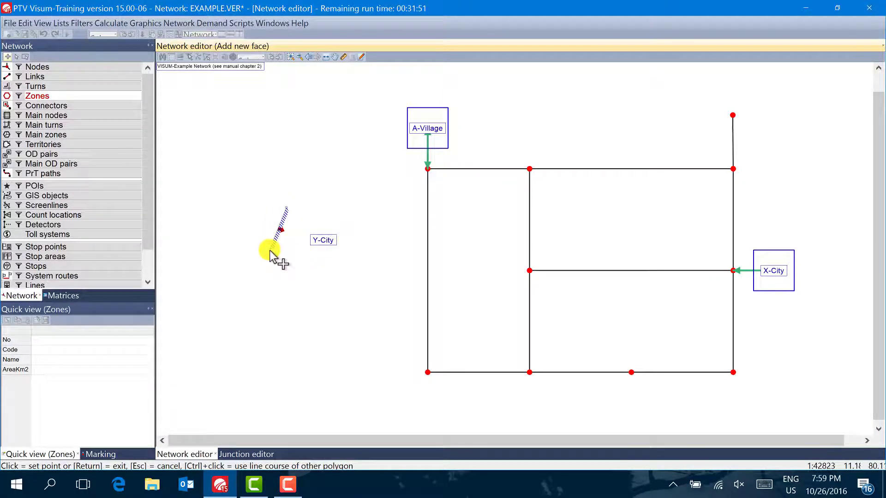
left_click(289, 301)
left_click(358, 308)
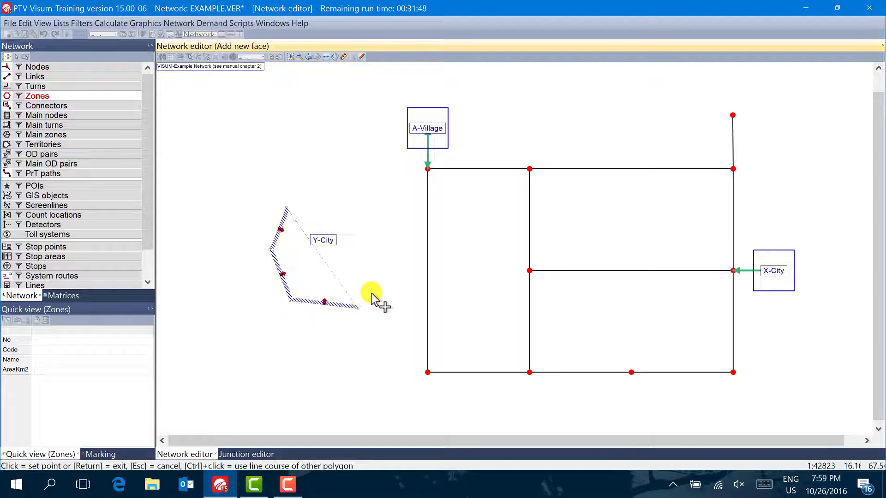
left_click(397, 252)
left_click(346, 201)
left_click(341, 189)
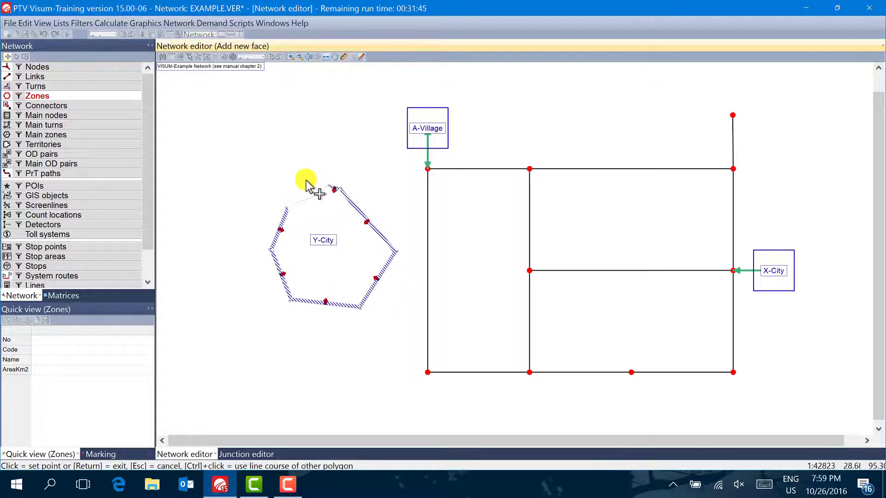
key("Return")
right_click(294, 197)
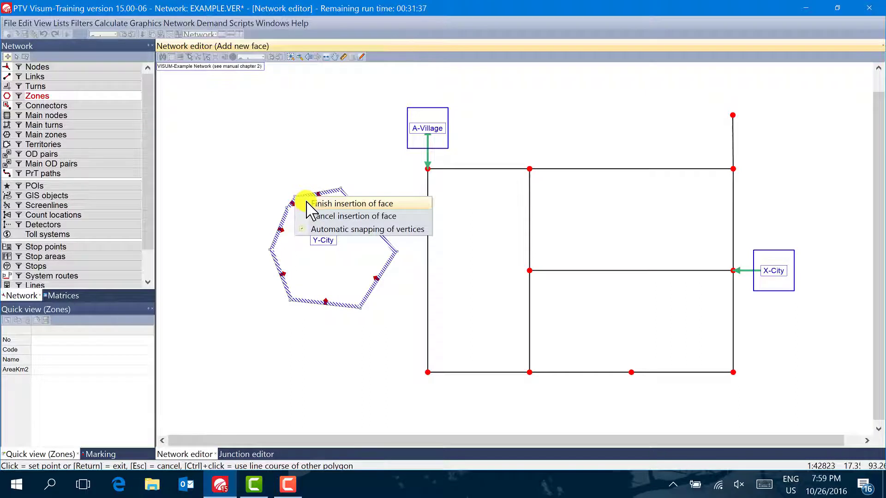
left_click(308, 207)
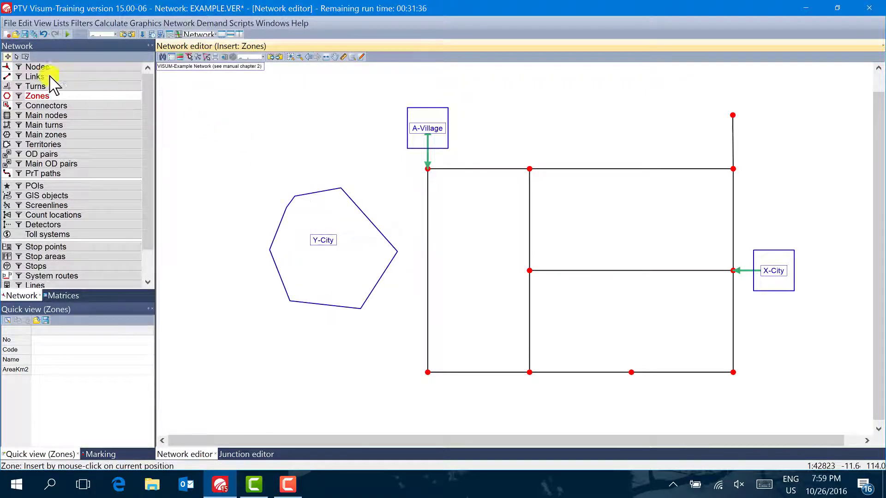
left_click(16, 56)
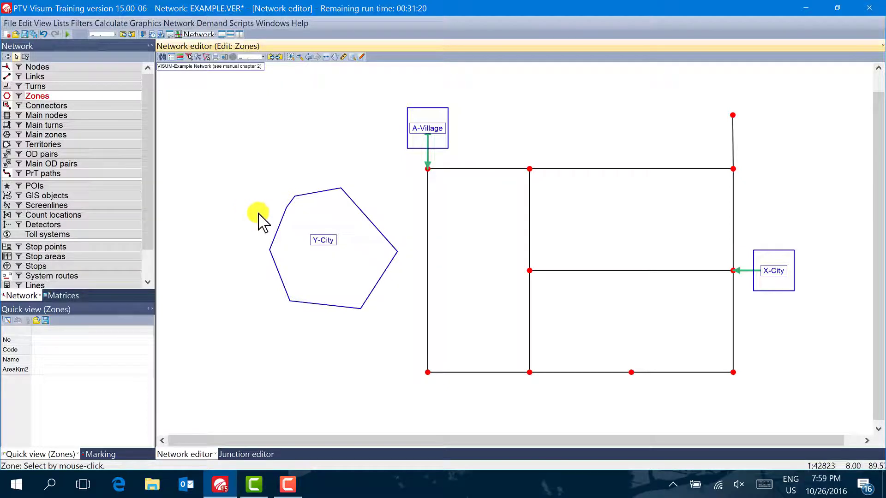
Start a new connector from the Y-City zone to the network node directly below A-Village.
left_click_drag(251, 215, 221, 220)
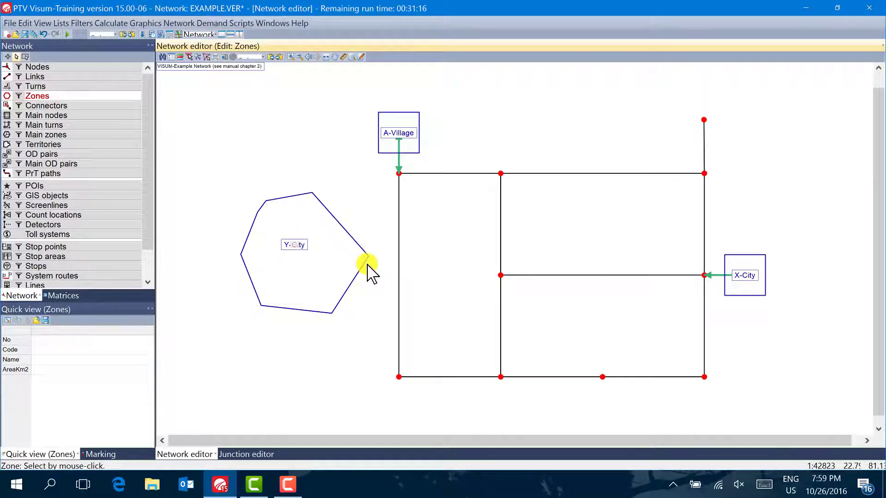
left_click_drag(368, 271, 342, 262)
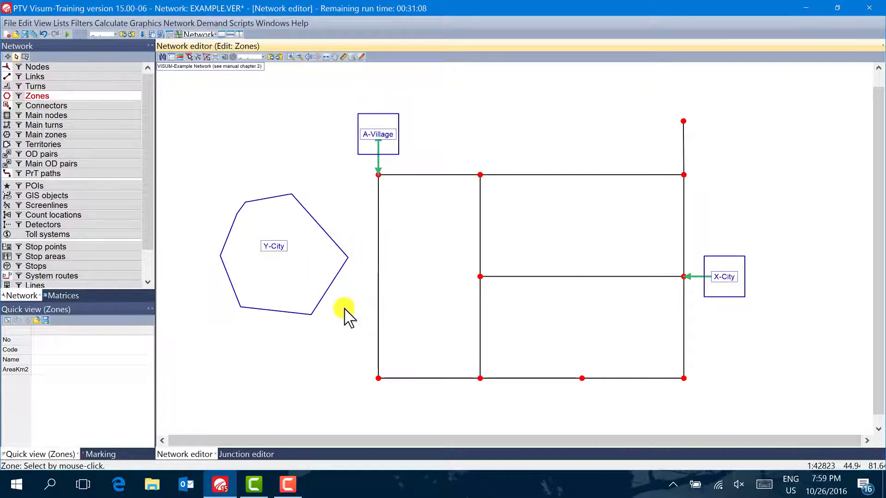
left_click(52, 108)
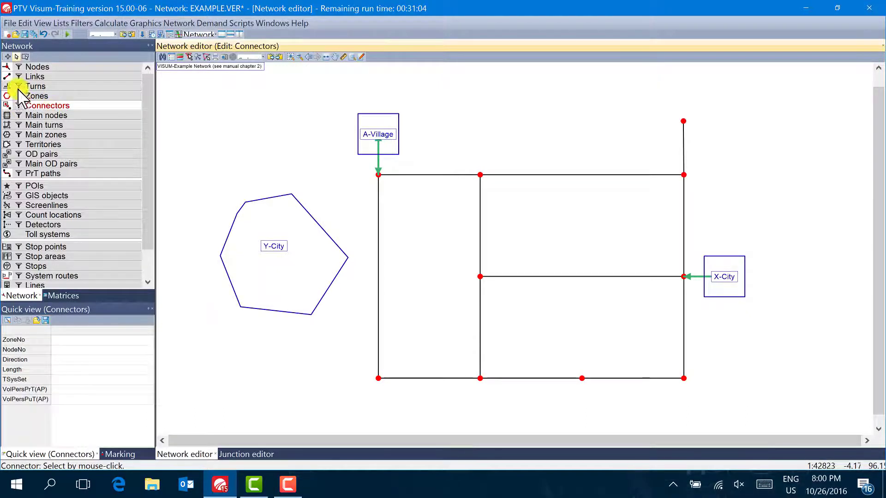
left_click(7, 57)
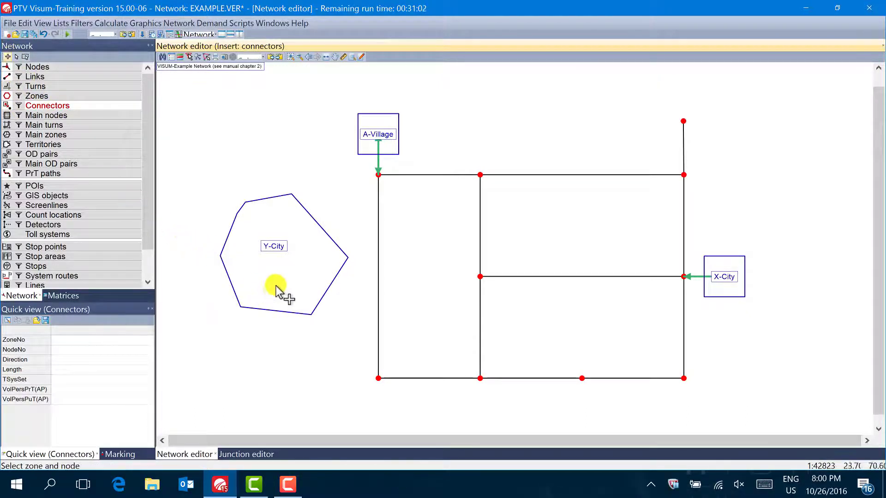
left_click(275, 250)
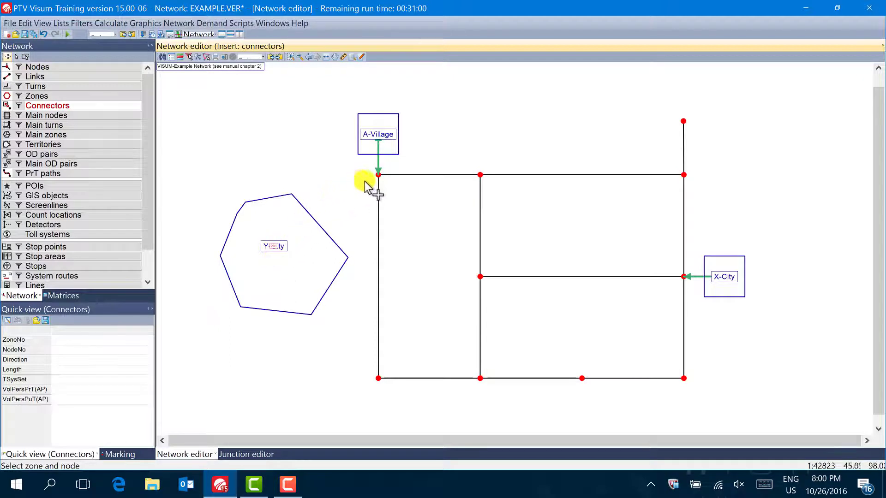
left_click(378, 175)
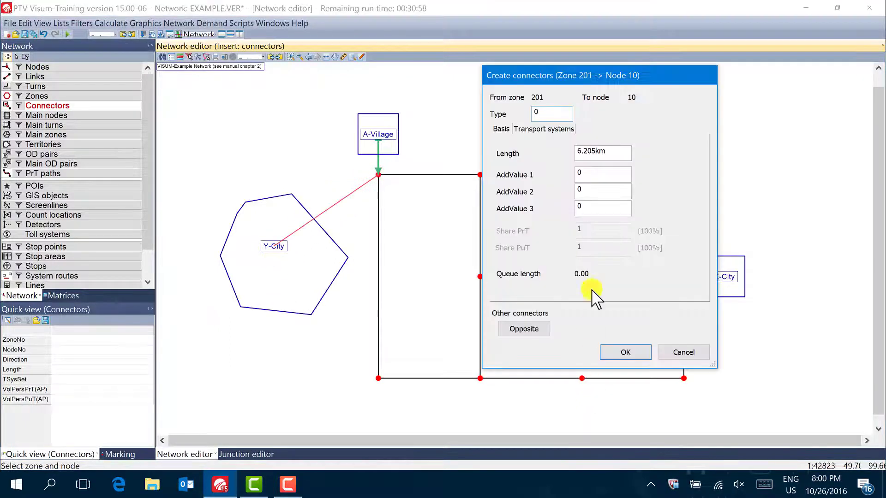
Check the new connector's length and the transport systems permitted from the Y-City zone to the node.
left_click_drag(615, 79, 463, 79)
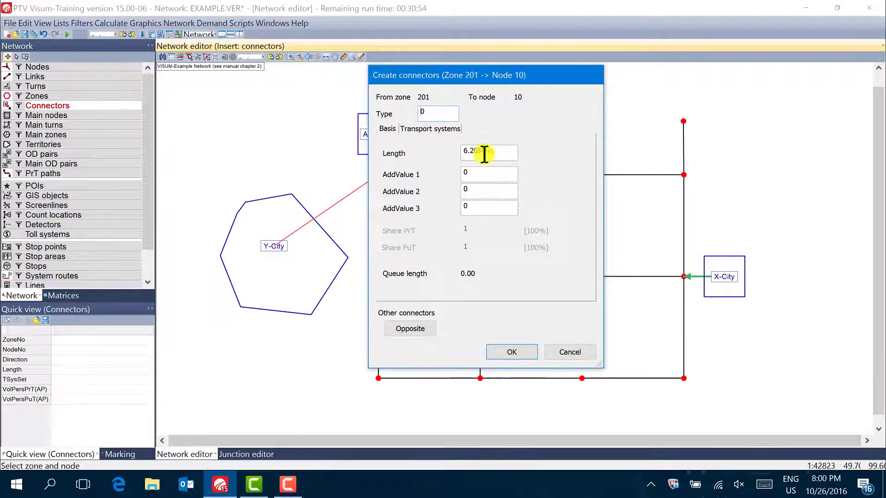
left_click_drag(496, 152, 433, 161)
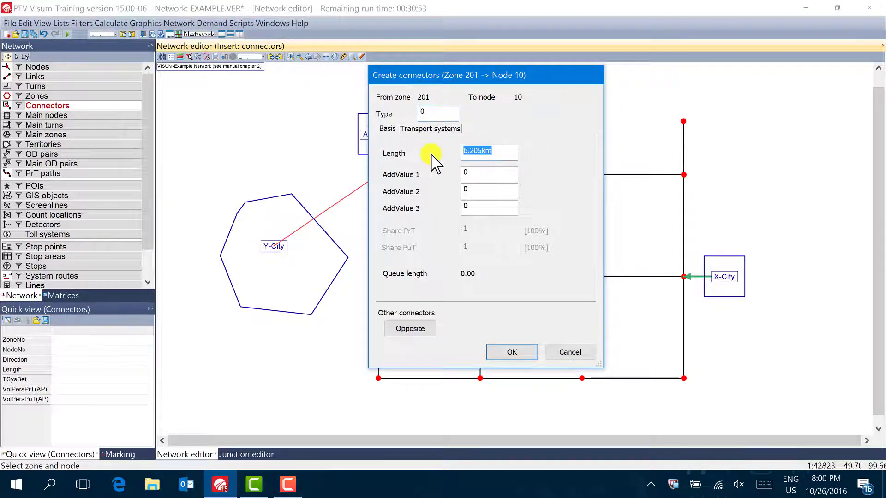
left_click(434, 129)
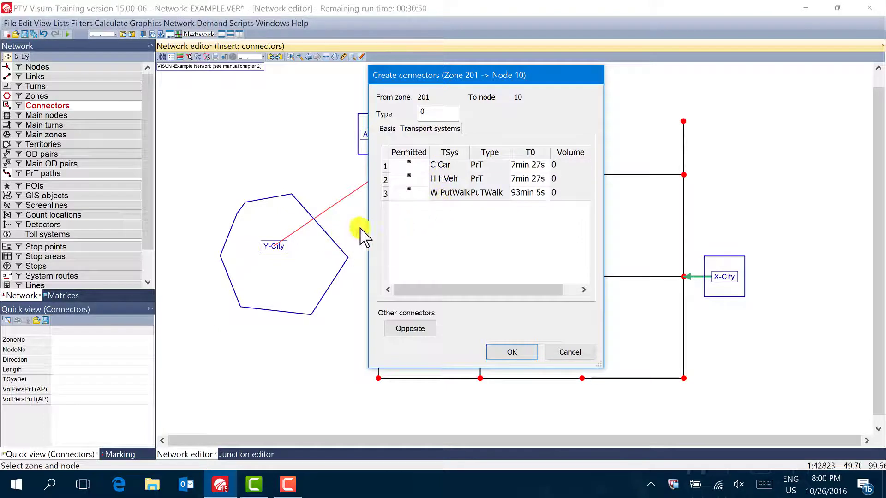
Check the permitted transport systems in the opposite direction, create the Y-City connector and return to editing mode.
left_click(423, 330)
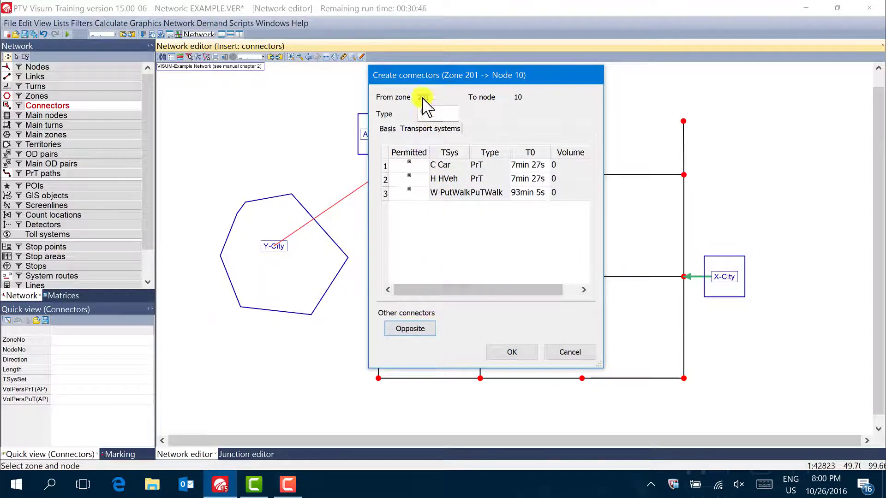
left_click_drag(518, 79, 616, 87)
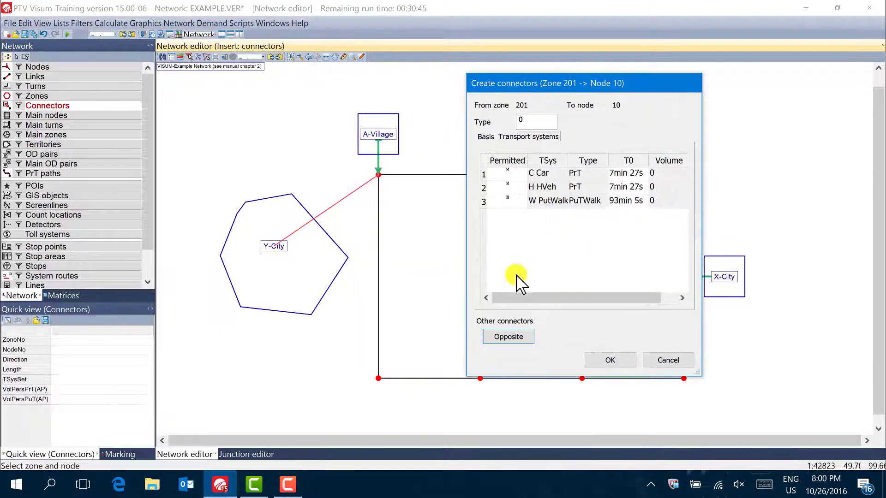
left_click(507, 336)
left_click(507, 198)
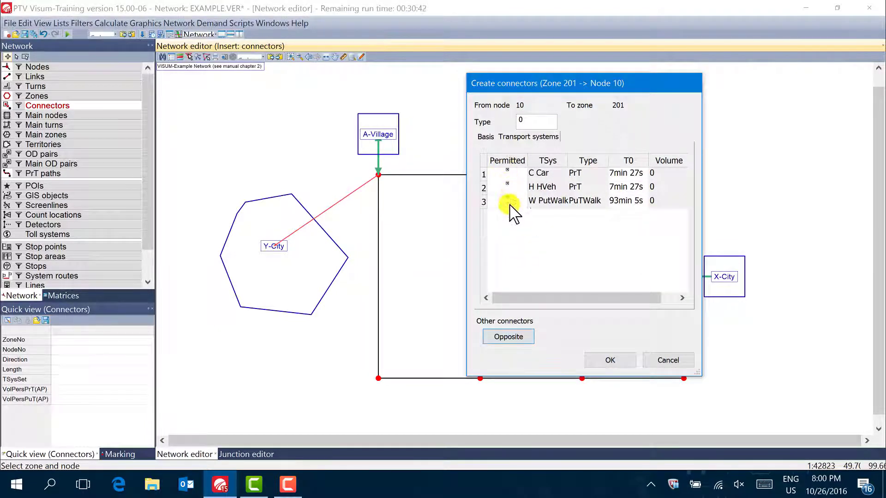
left_click(507, 185)
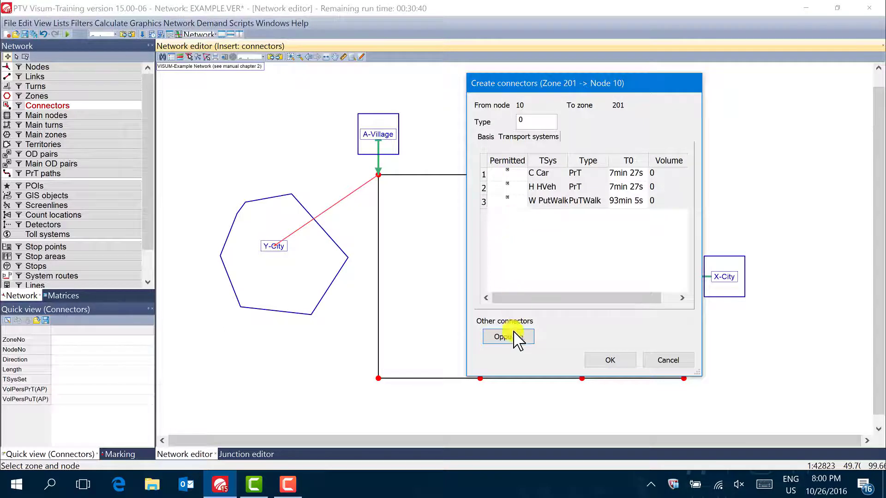
left_click(609, 360)
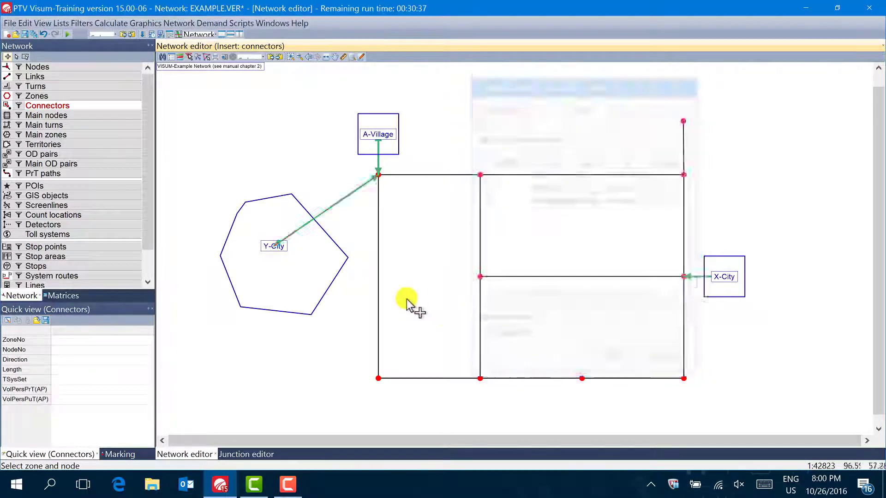
left_click(16, 56)
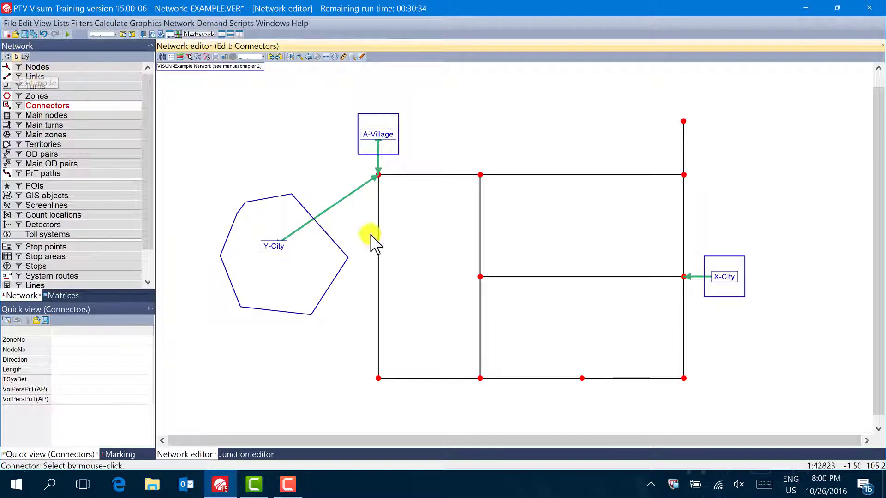
middle_click(449, 266)
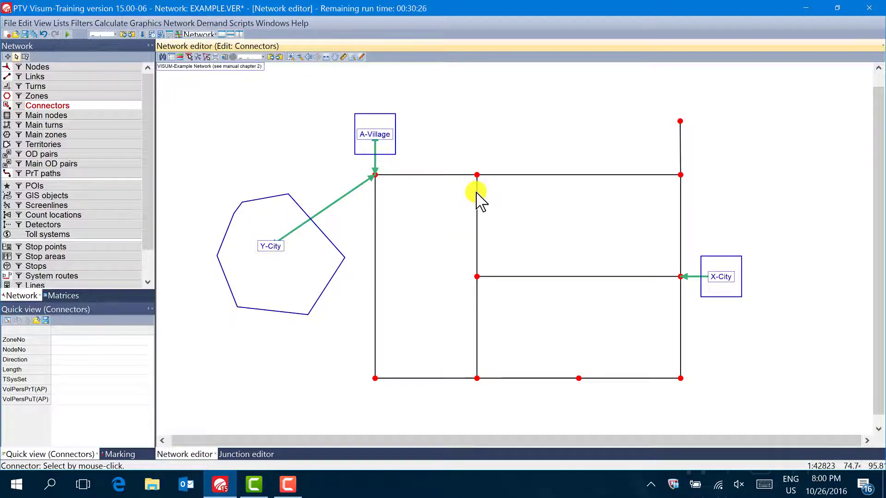
left_click_drag(493, 231, 498, 232)
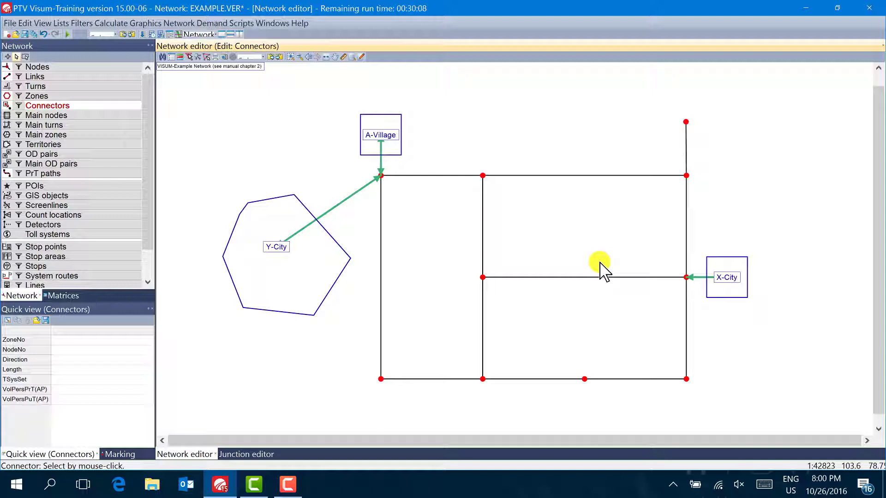
left_click_drag(601, 270, 599, 265)
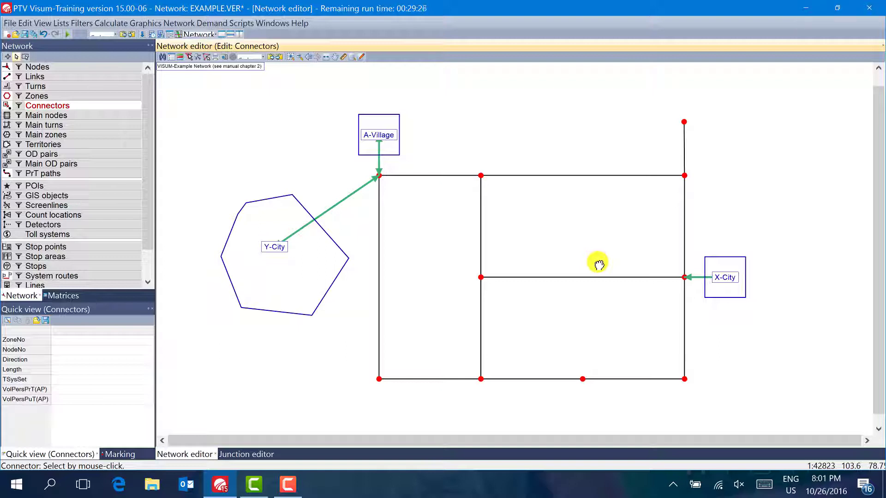
mouse_move(526, 267)
left_mouse_down()
mouse_move(533, 257)
mouse_move(520, 259)
left_mouse_up()
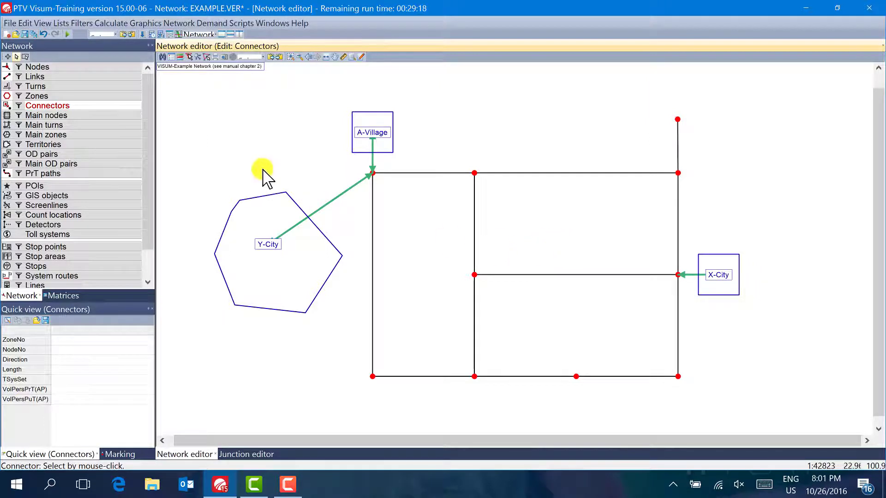
Open the transport system, mode and demand segment definitions, review the modes and return to the transport systems.
left_click(210, 23)
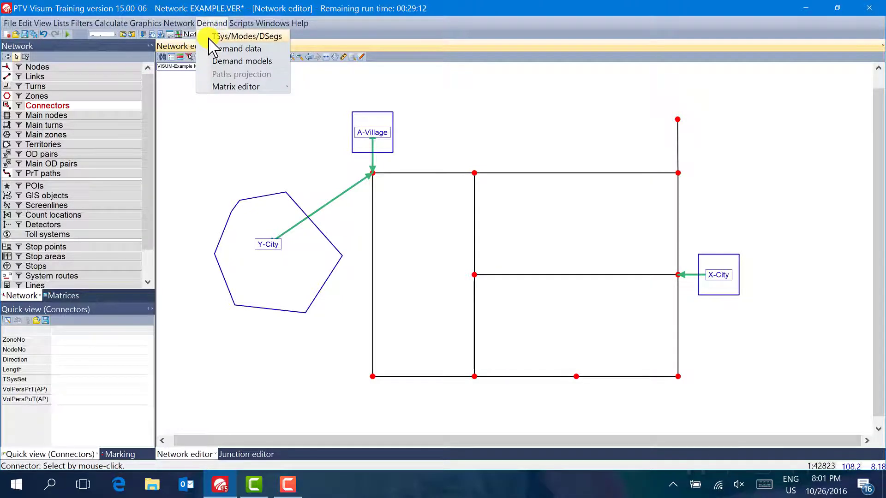
left_click(209, 37)
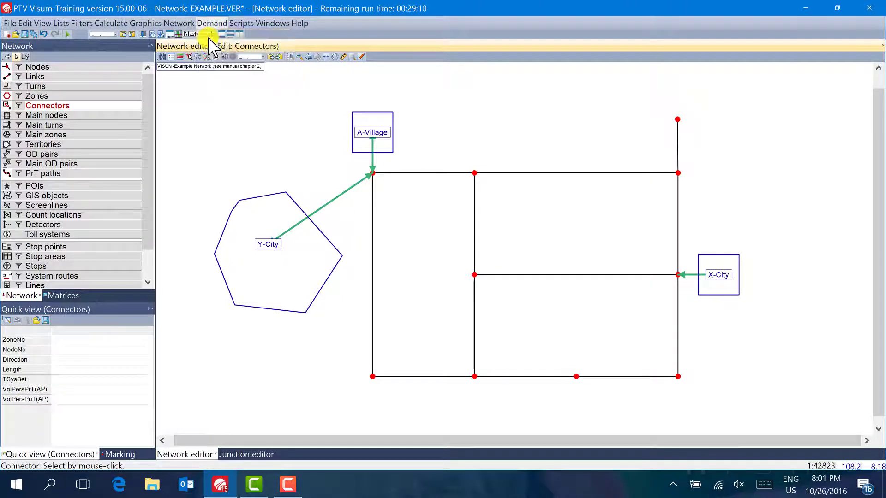
mouse_move(355, 134)
left_mouse_down()
mouse_move(347, 133)
mouse_move(350, 120)
left_mouse_up()
left_click(347, 147)
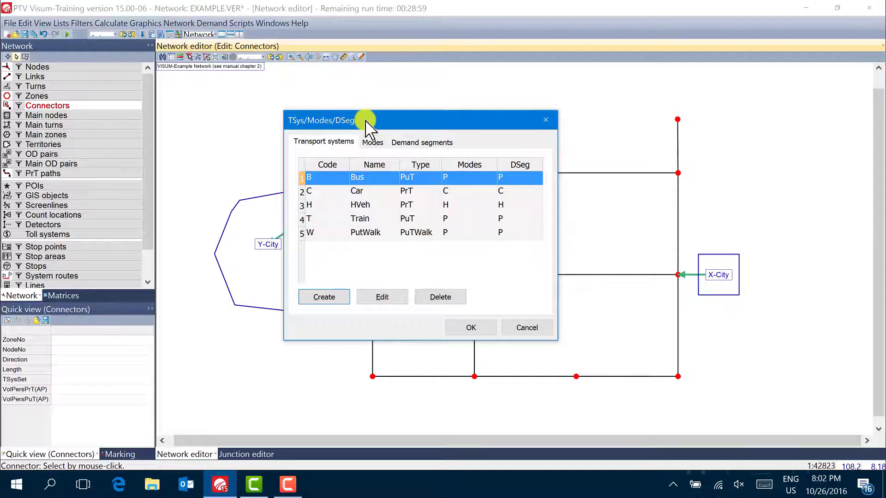
left_click_drag(387, 123, 384, 118)
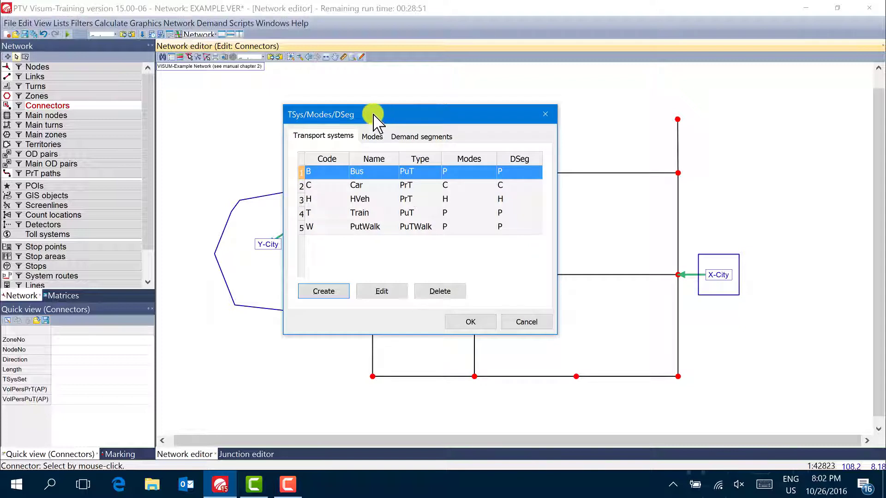
left_click_drag(373, 116, 372, 115)
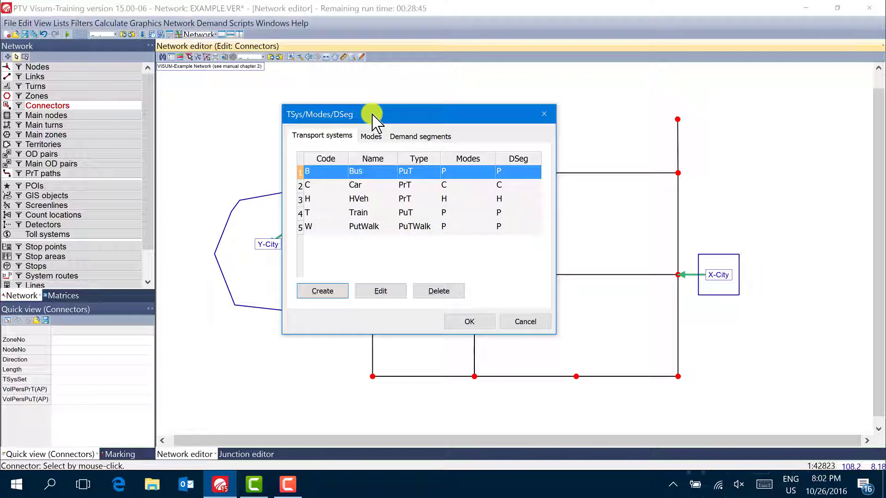
left_click(375, 135)
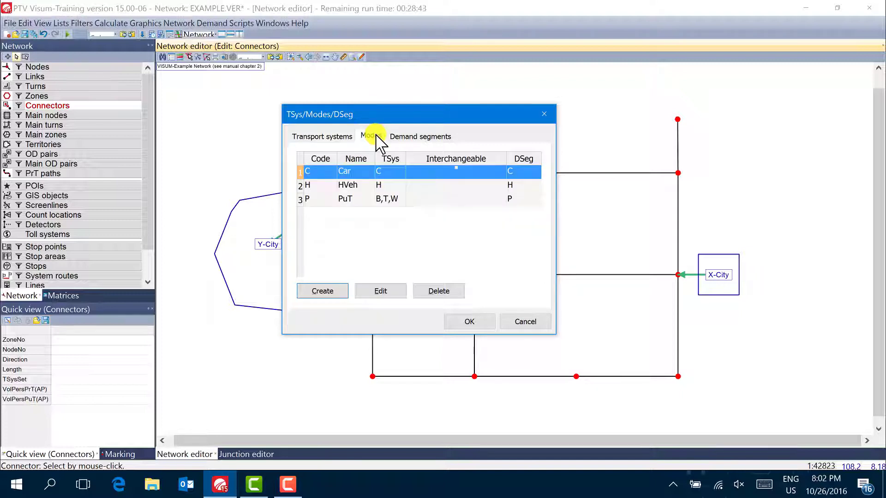
left_click(349, 135)
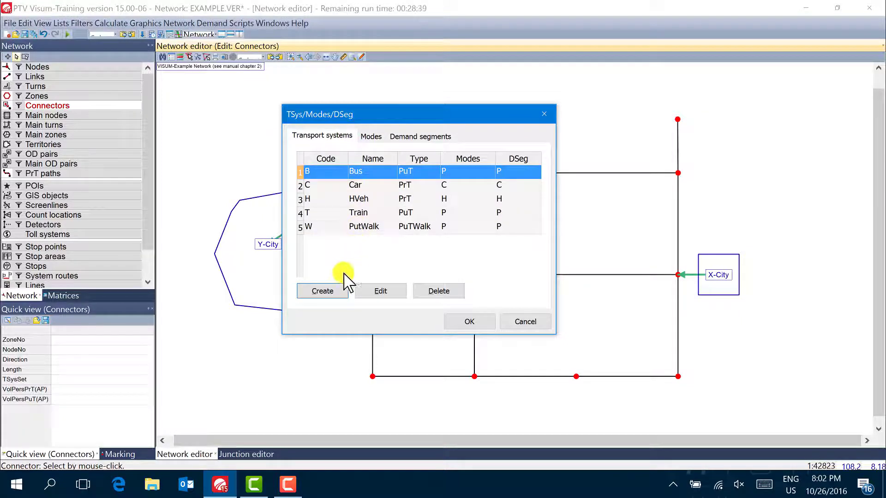
Try to create a PrT transport system with code C, name Car and vMax PrT 120 km/h, and discard it.
left_click(329, 291)
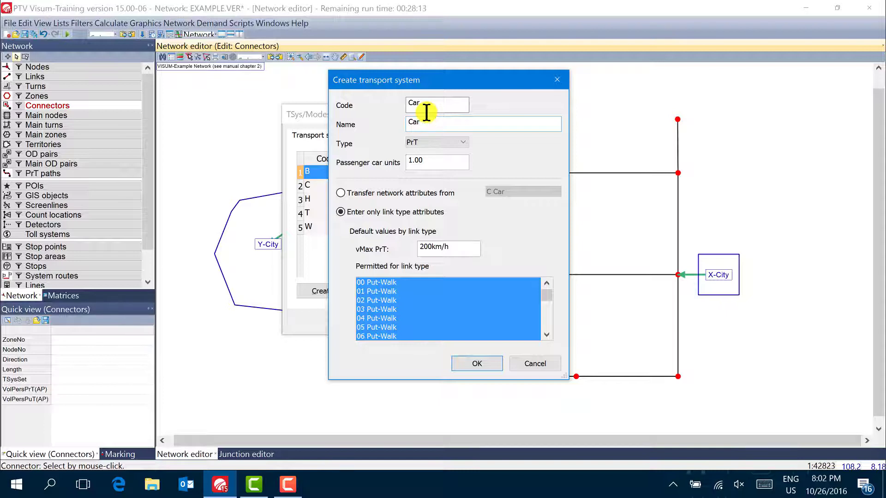
type("r")
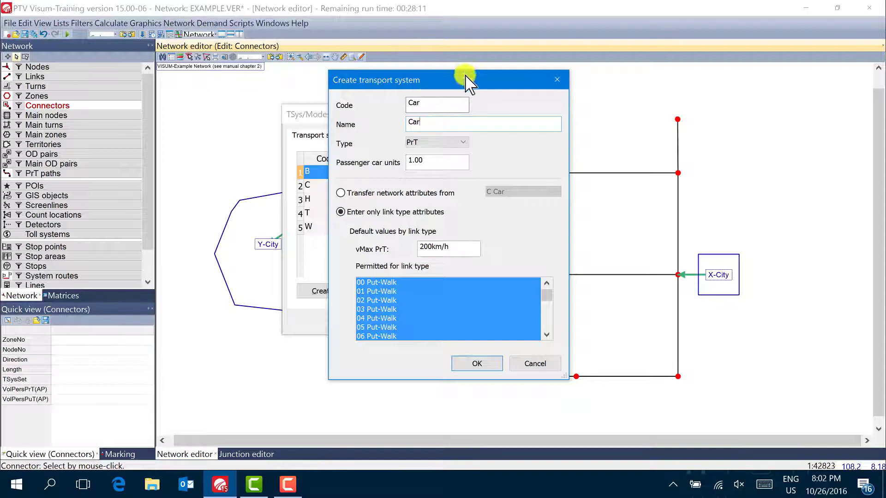
left_click_drag(439, 103, 375, 109)
type("C")
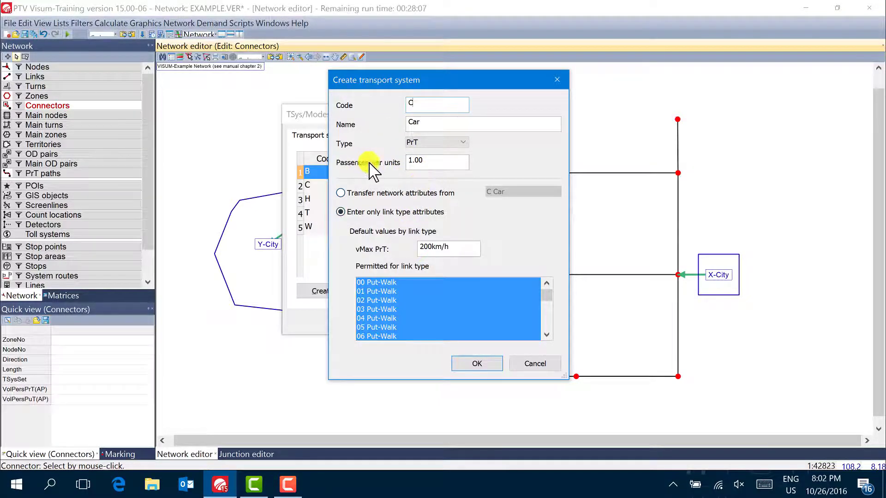
left_click_drag(450, 249, 389, 254)
type("120")
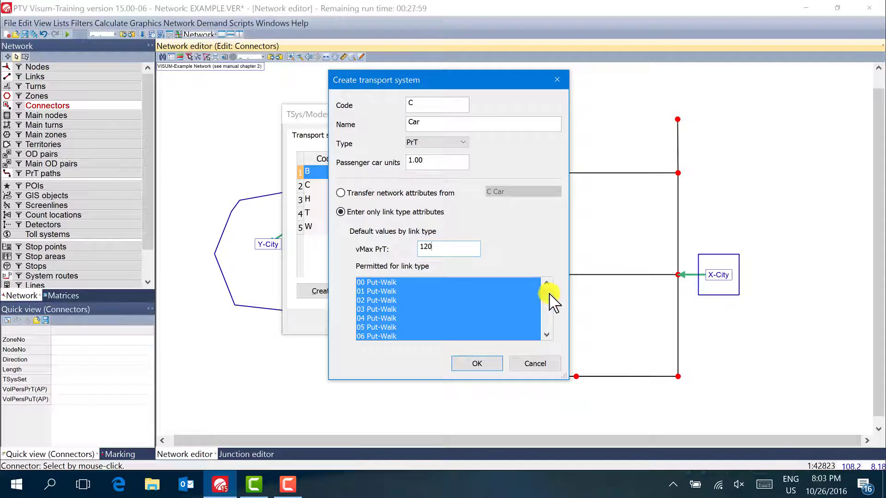
mouse_move(548, 296)
left_mouse_down()
mouse_move(548, 336)
mouse_move(544, 287)
left_mouse_up()
left_click_drag(545, 297, 545, 329)
left_click(471, 364)
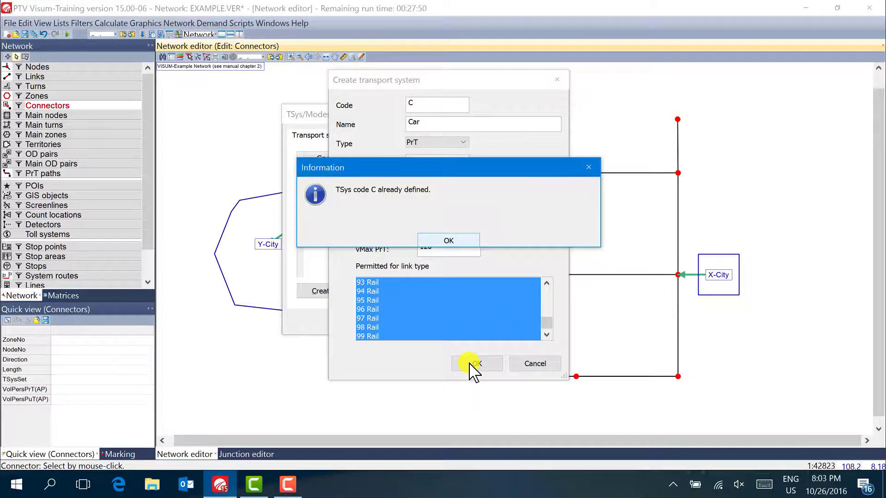
left_click(450, 244)
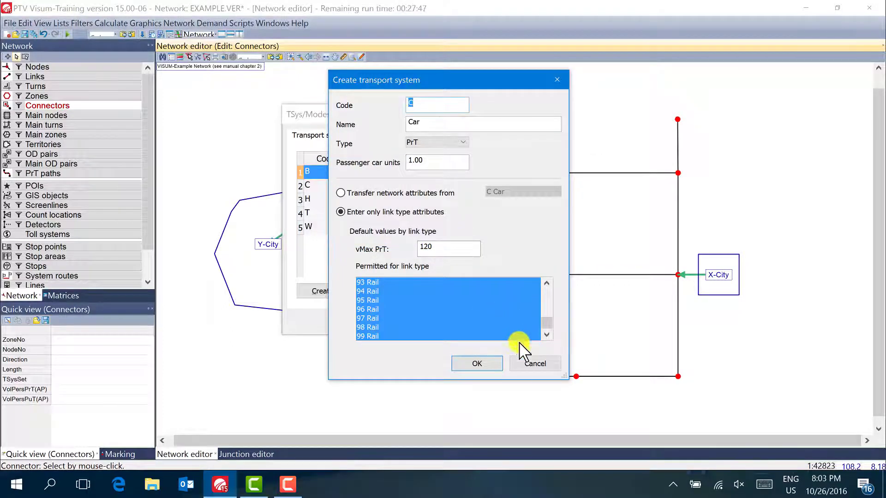
left_click(525, 365)
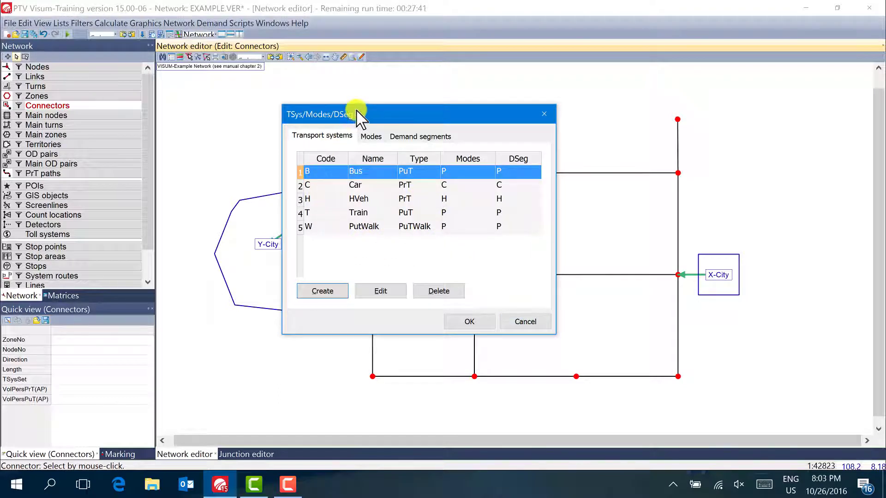
Open the Car transport system's definition, review its code, name and passenger car units, and accept it.
left_click_drag(355, 114, 350, 109)
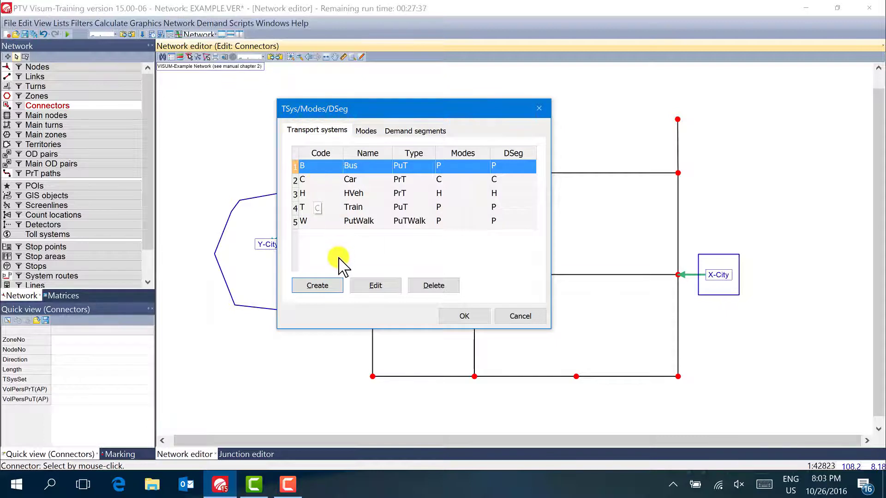
left_click(313, 180)
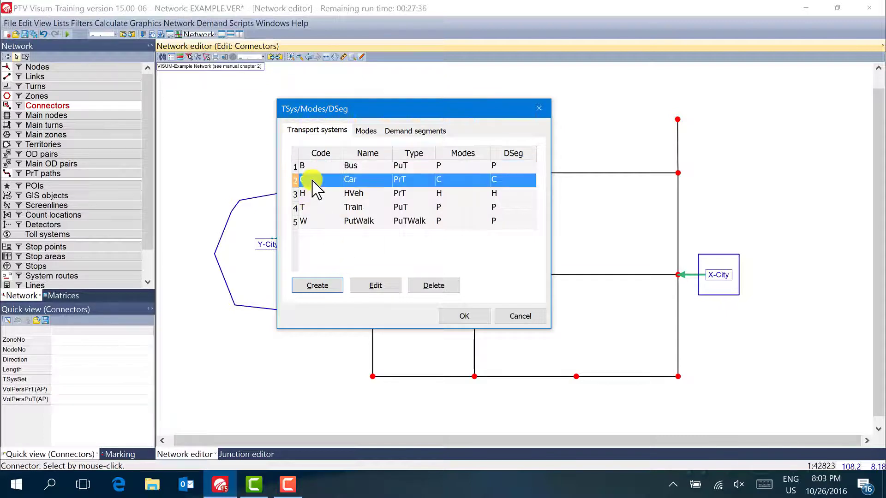
left_click(377, 288)
left_click_drag(445, 85, 400, 86)
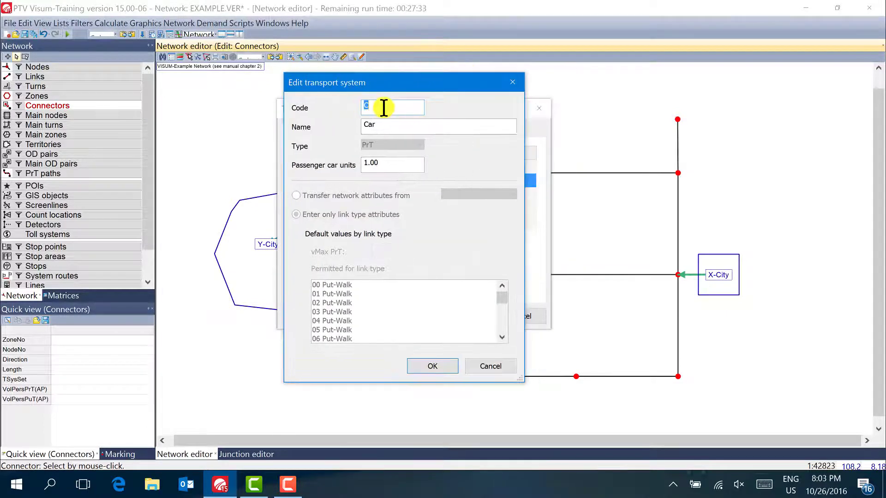
double_click(379, 125)
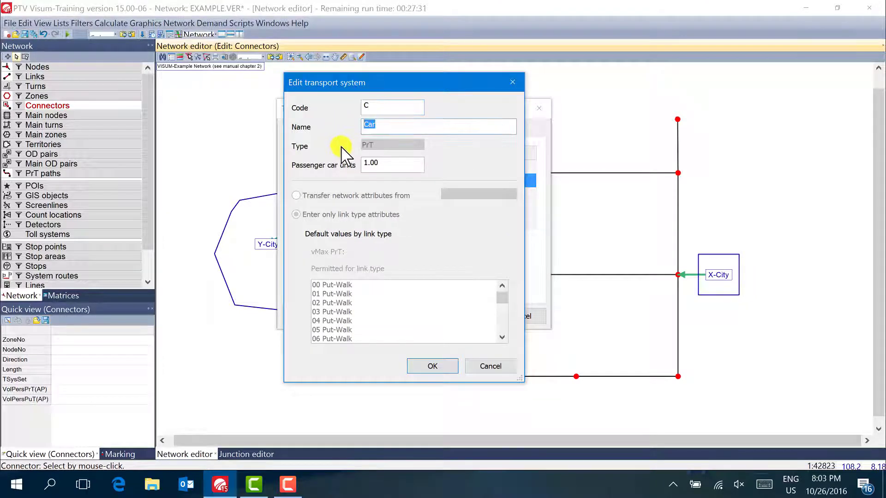
double_click(383, 166)
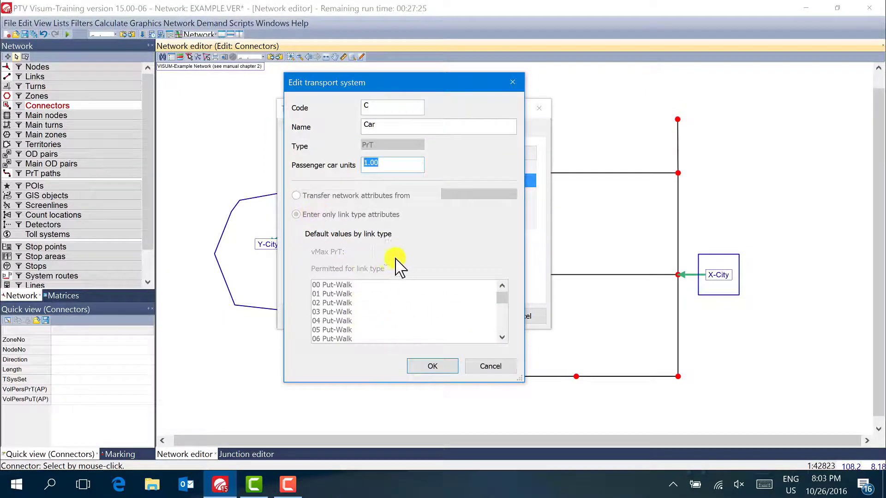
left_click(429, 369)
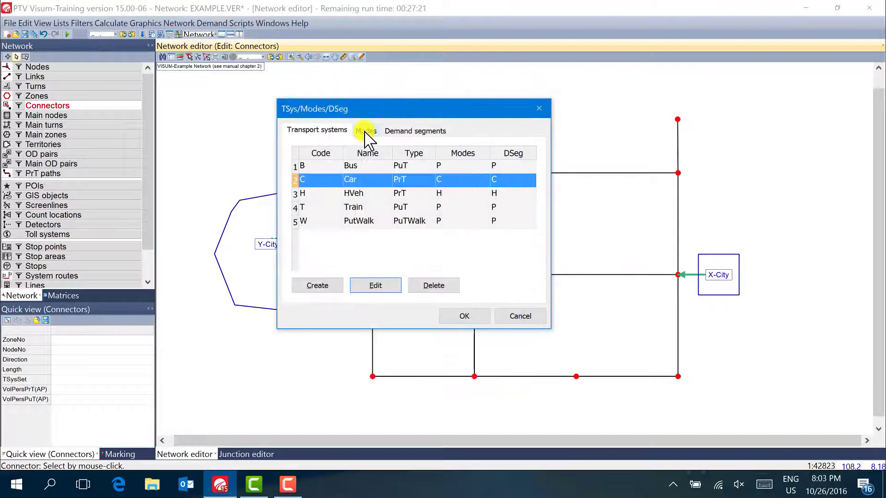
Review the list of modes and check the transport systems assigned to the PuT mode.
left_click(366, 134)
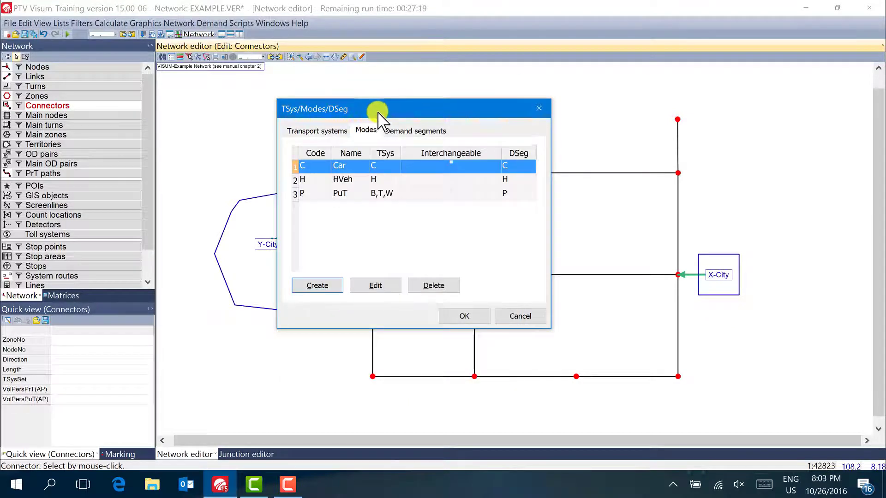
left_click_drag(380, 111, 382, 113)
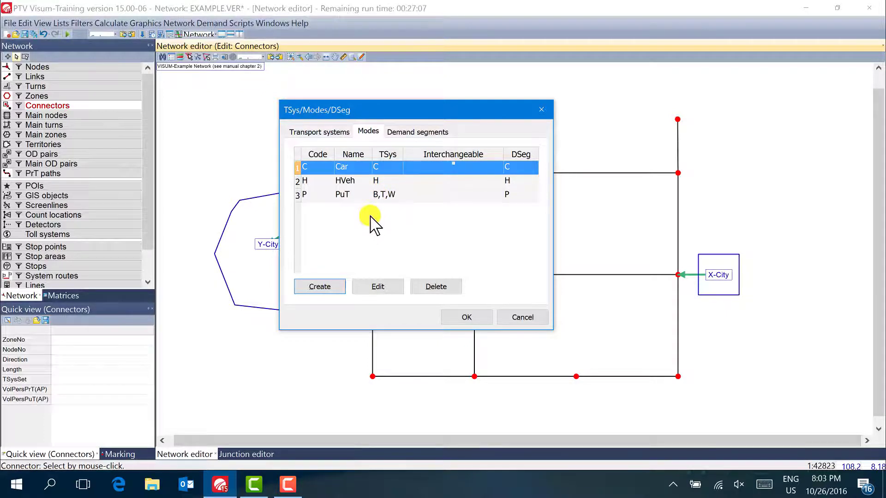
left_click(317, 196)
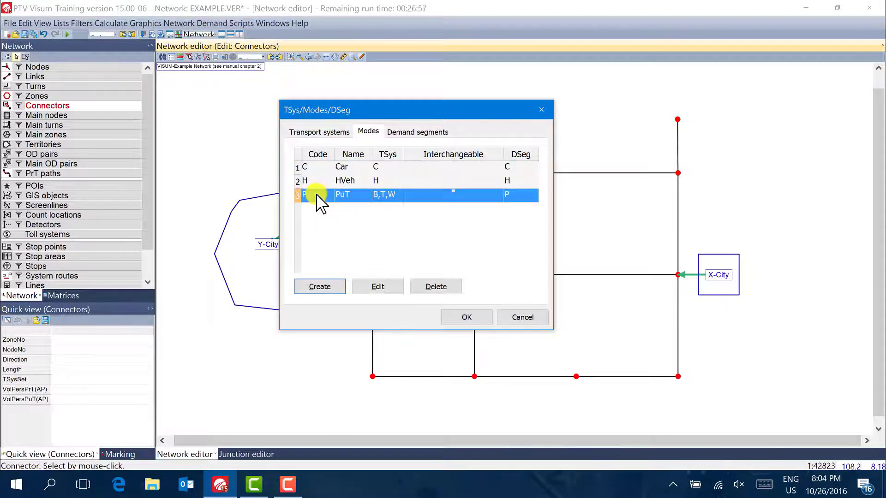
left_click(378, 286)
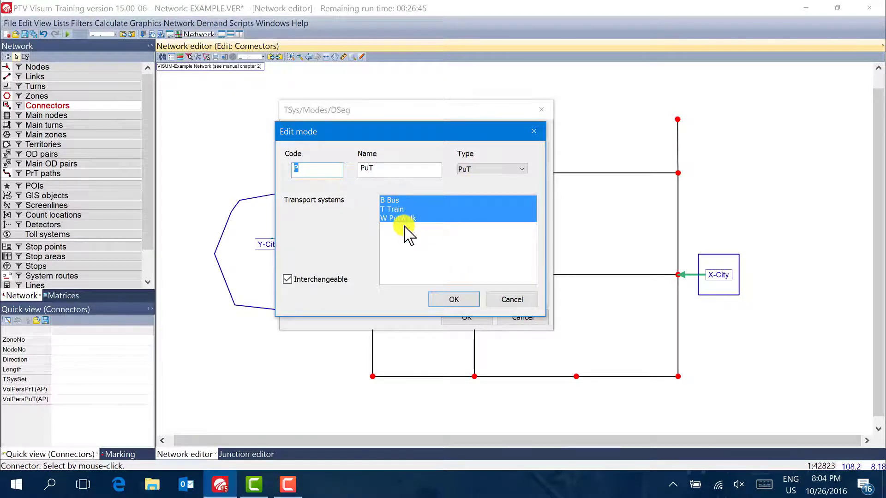
left_click(455, 300)
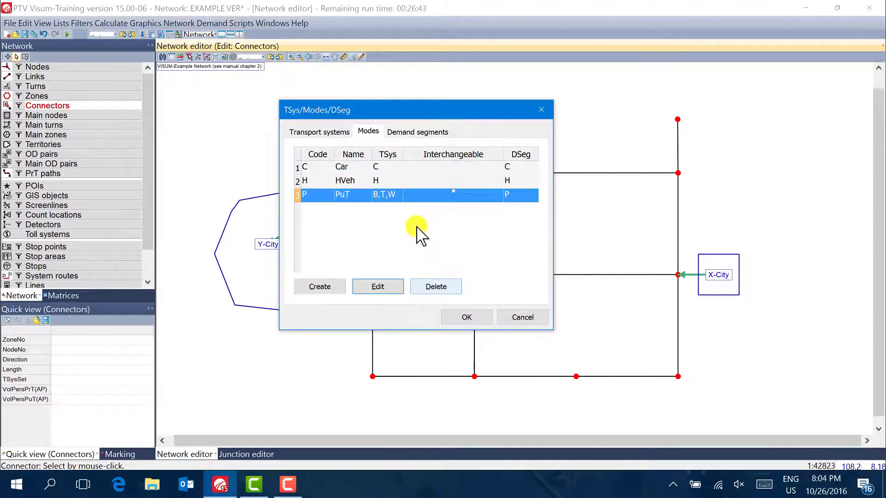
Review the Car, HVeh and PuT demand segments with their assigned modes and transport systems.
left_click(400, 133)
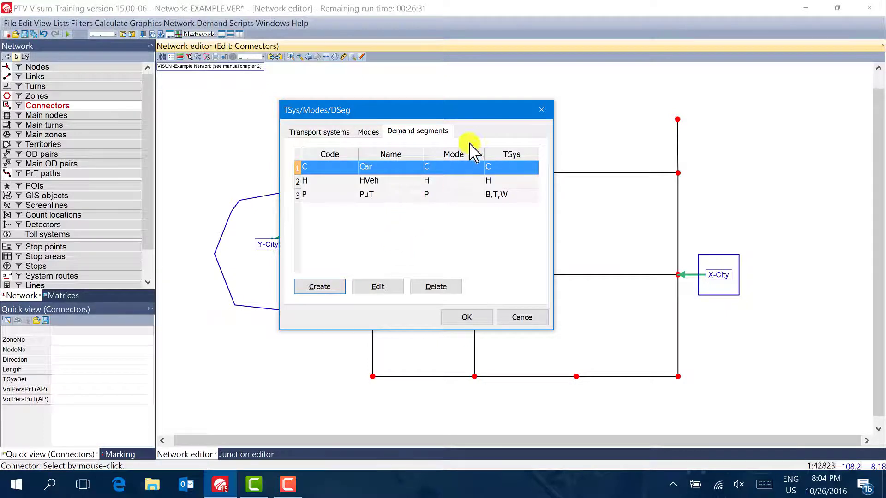
left_click_drag(486, 114, 481, 117)
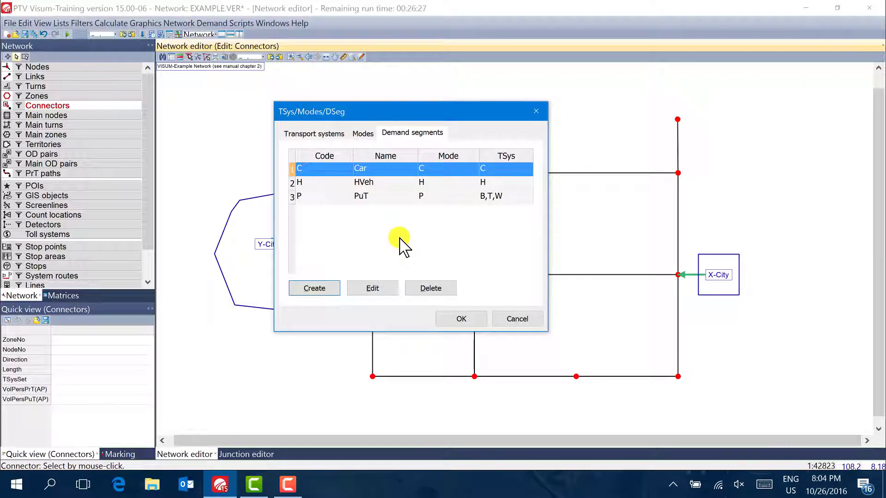
left_click_drag(377, 113, 385, 112)
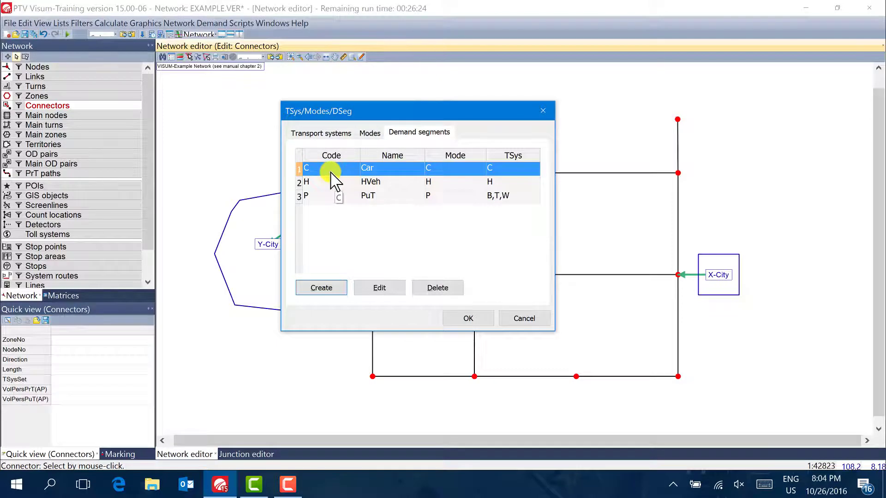
left_click(340, 189)
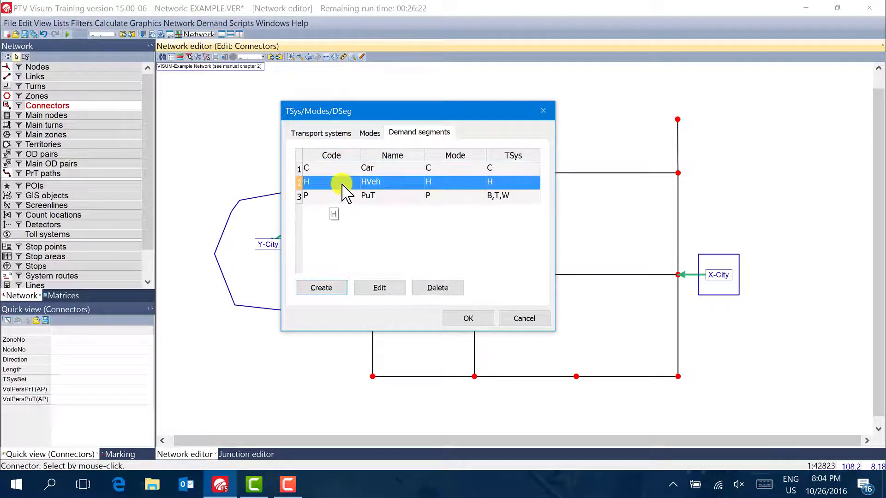
left_click(337, 196)
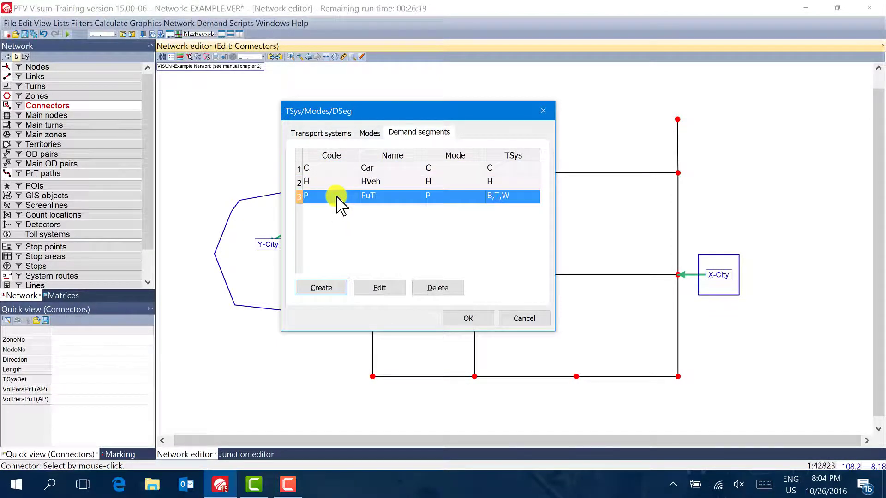
Check the PuT demand segment's name, occupancy rate and projection factors, and close the transport system, mode and demand segment definitions.
left_click(376, 288)
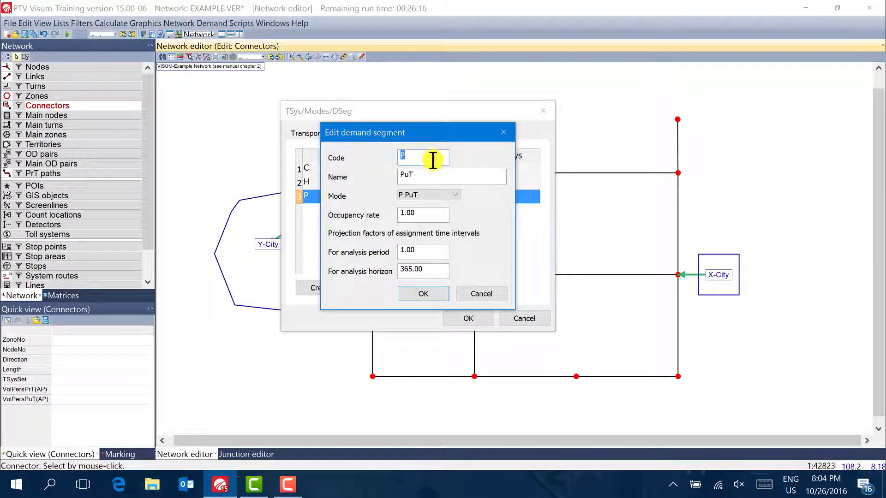
double_click(406, 177)
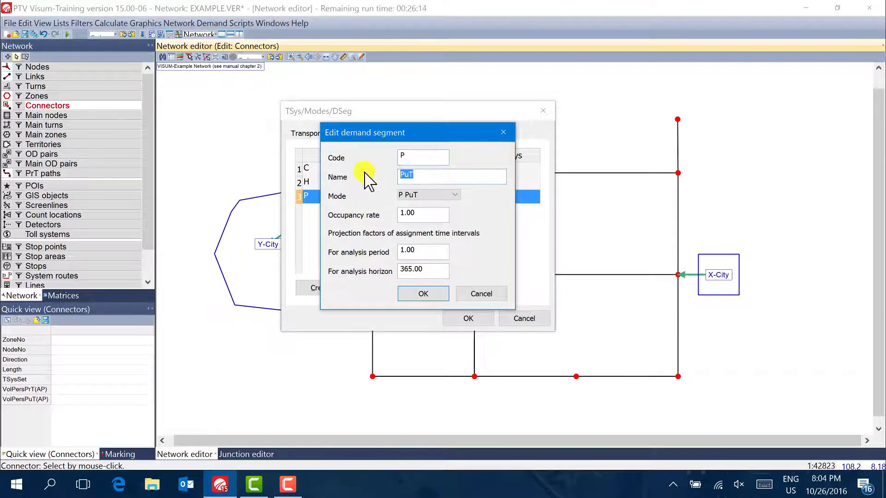
double_click(429, 215)
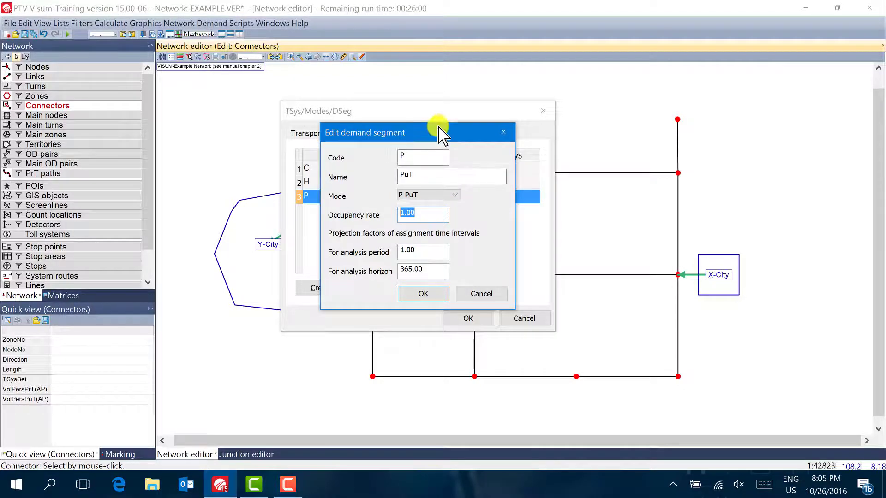
mouse_move(438, 134)
left_mouse_down()
mouse_move(439, 125)
mouse_move(446, 131)
left_mouse_up()
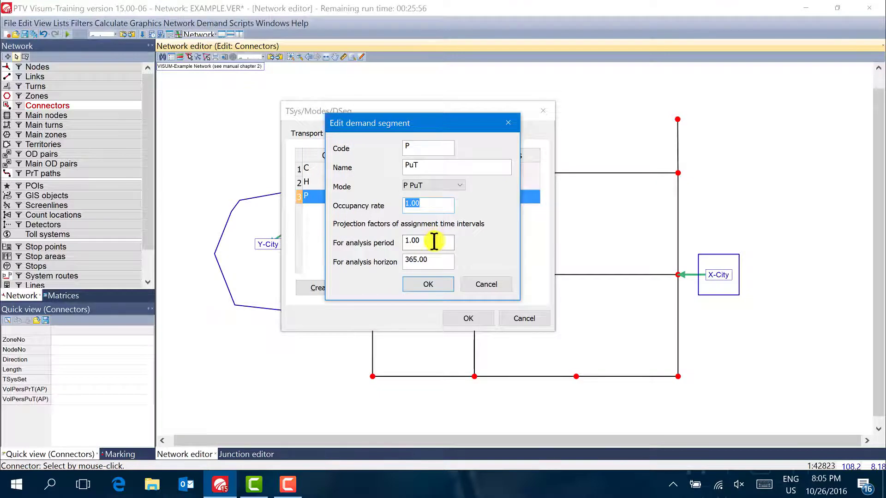
key("Tab")
key("Tab")
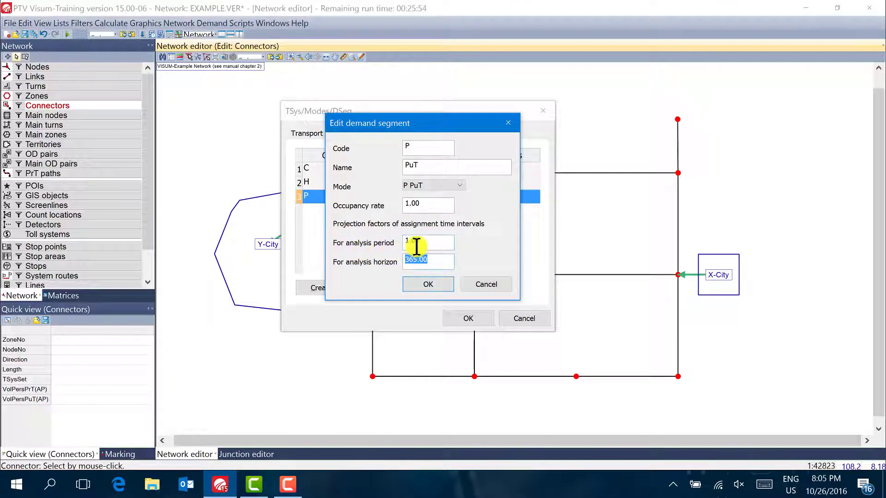
left_click(429, 291)
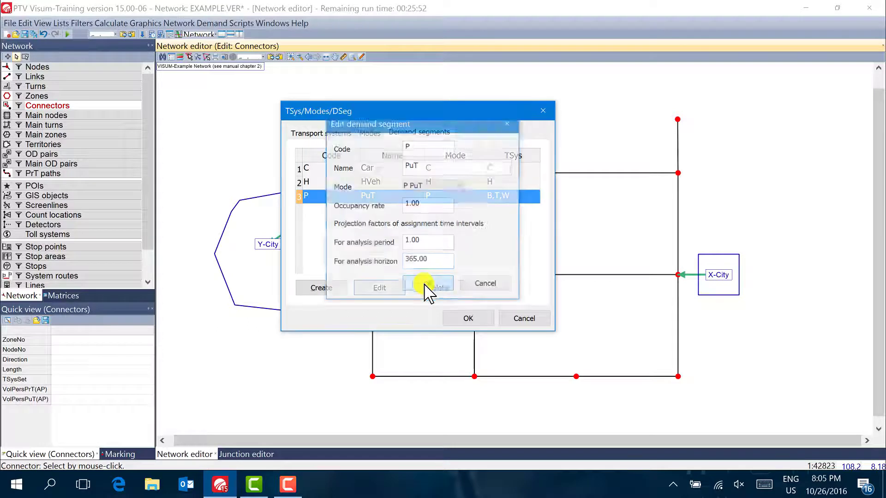
left_click_drag(403, 112, 413, 111)
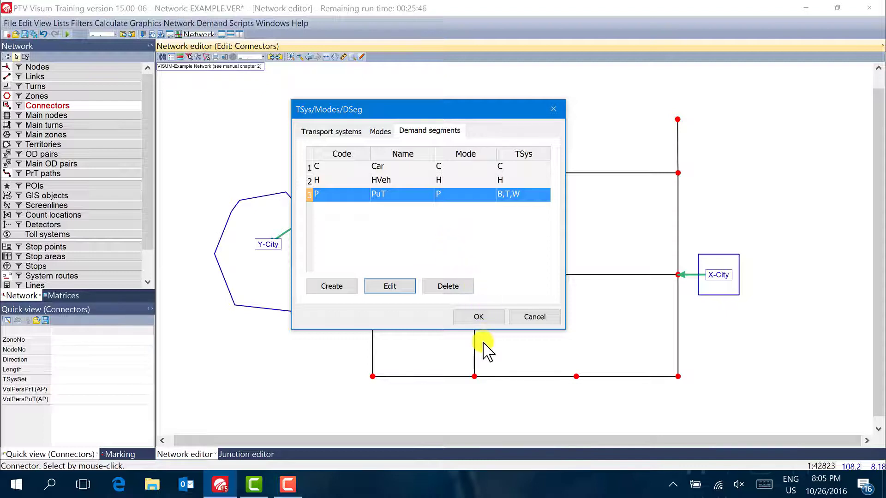
left_click(475, 316)
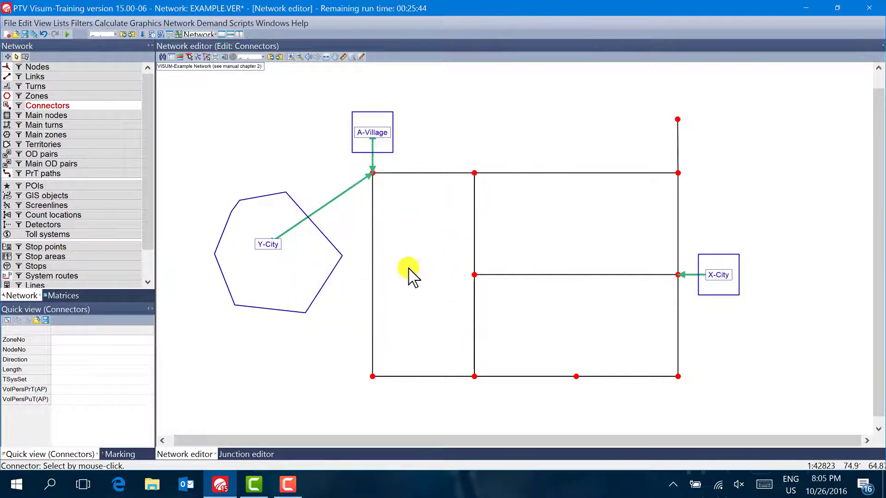
left_click_drag(388, 232, 388, 232)
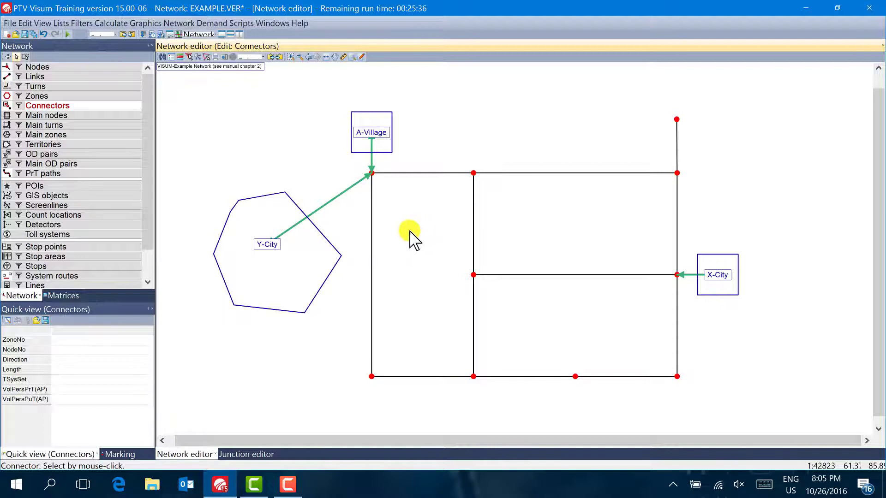
Open the PTV Visum manual in Adobe Acrobat Reader and hide the bookmarks and tools beside the page.
left_click(299, 23)
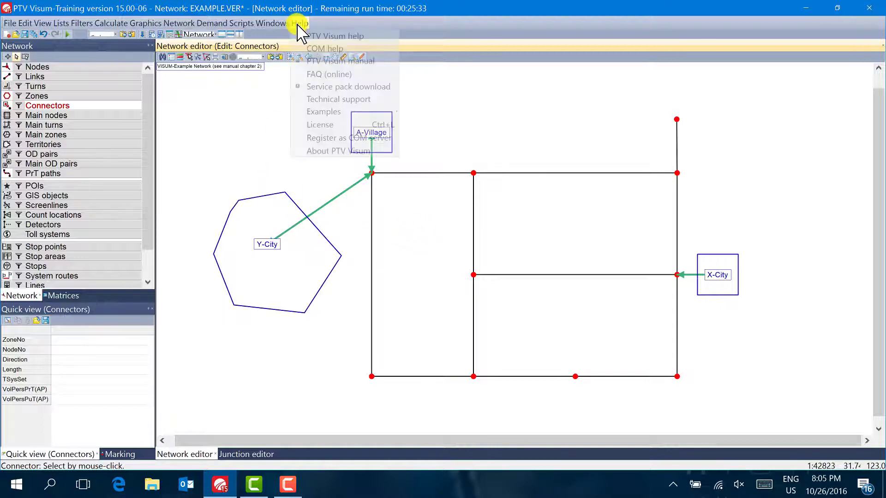
left_click(314, 61)
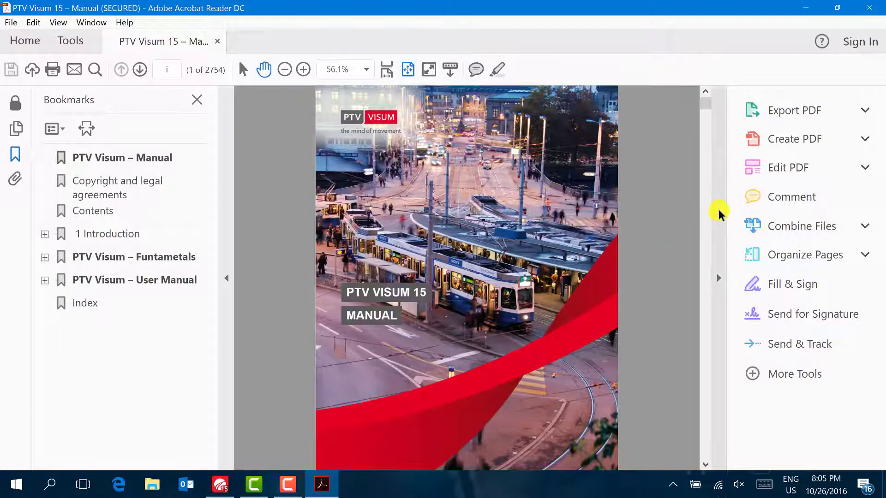
left_click(718, 212)
left_click(226, 190)
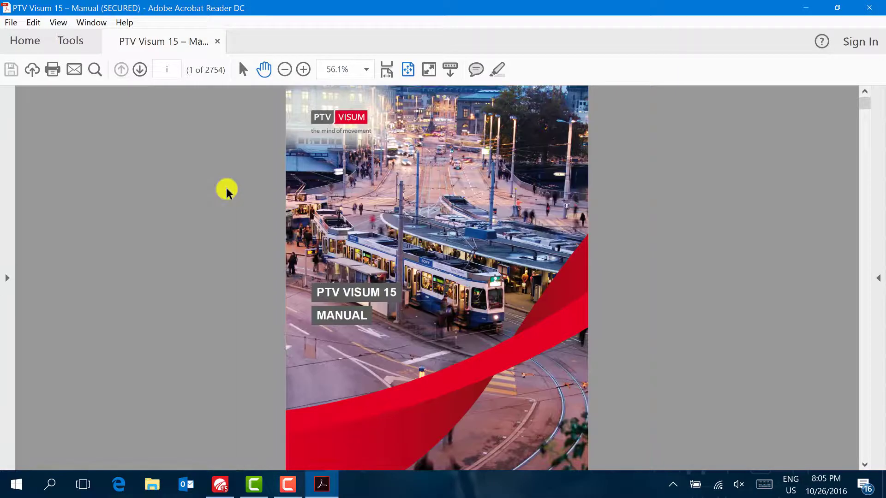
scroll(212, 224, "down", 2)
scroll(211, 225, "up", 2)
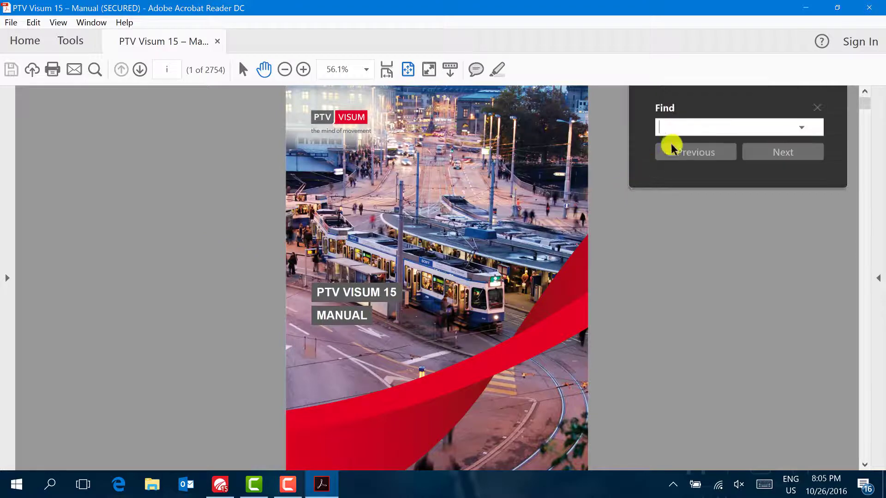
Search the manual for "transport system" and go to section 3.1.1 on transport systems, modes and demand segments.
type("transport system")
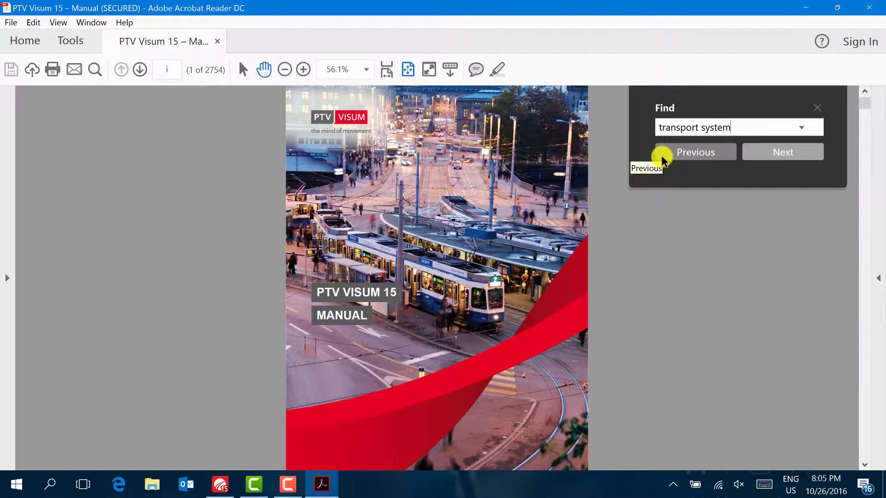
key("Return")
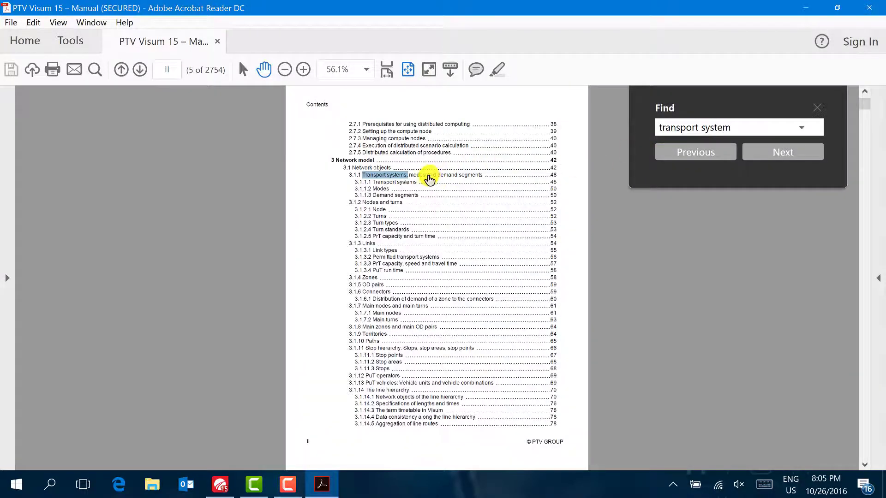
left_click(429, 179)
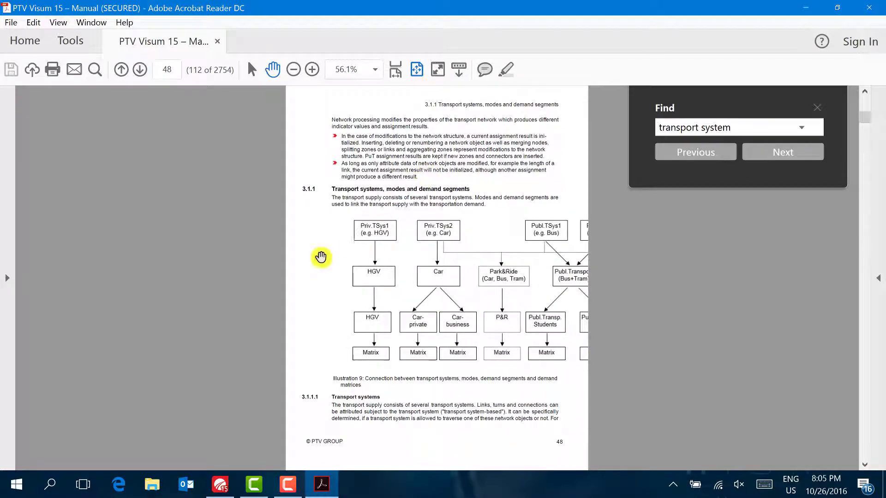
Read through the manual pages on transport system types and demand segments, and close the manual to return to Visum.
scroll(283, 245, "down", 1)
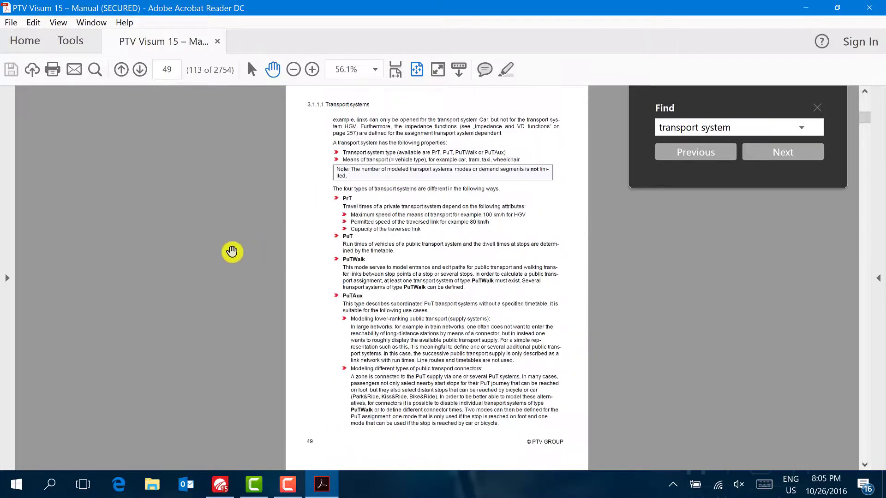
scroll(231, 251, "down", 2)
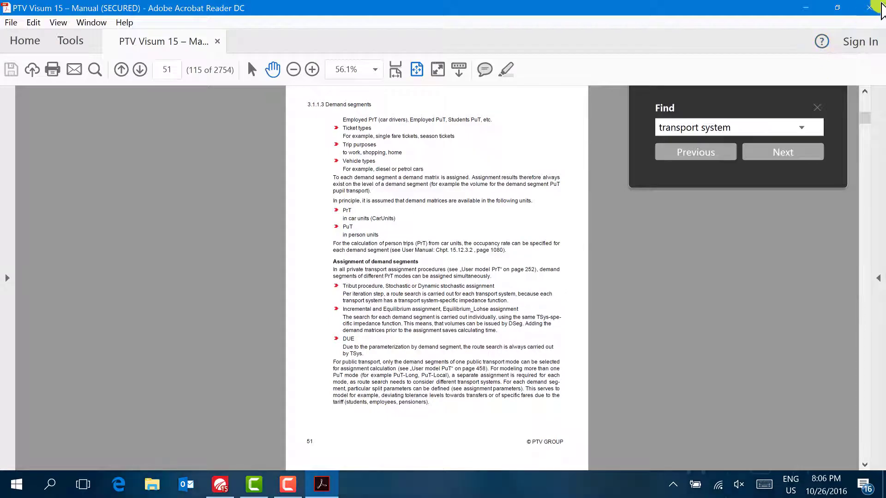
left_click(872, 8)
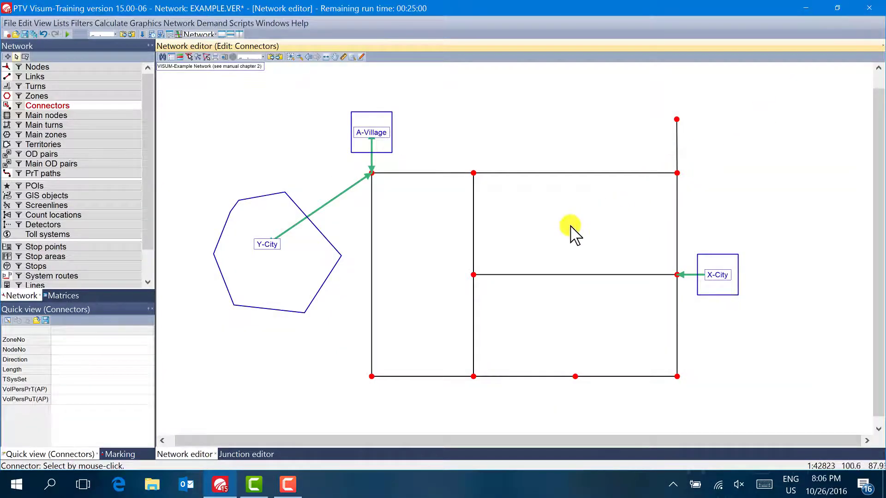
left_click_drag(570, 231, 579, 229)
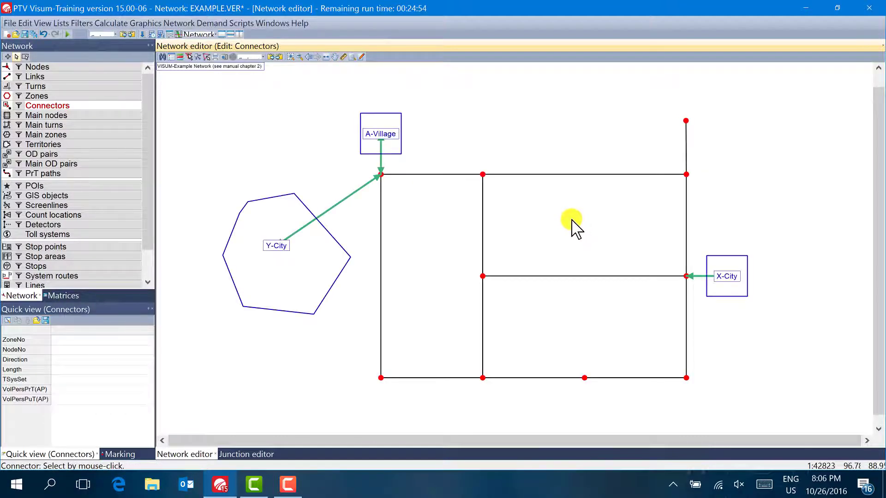
left_click_drag(575, 223, 559, 222)
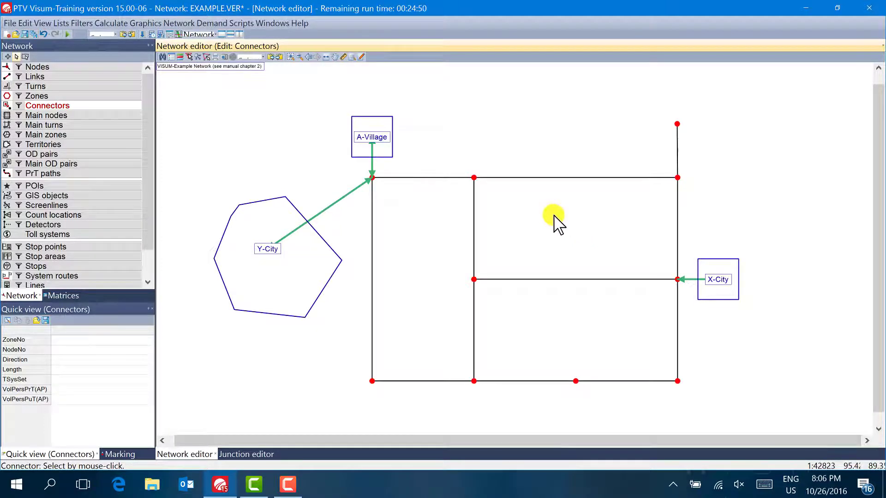
left_click_drag(555, 221, 545, 217)
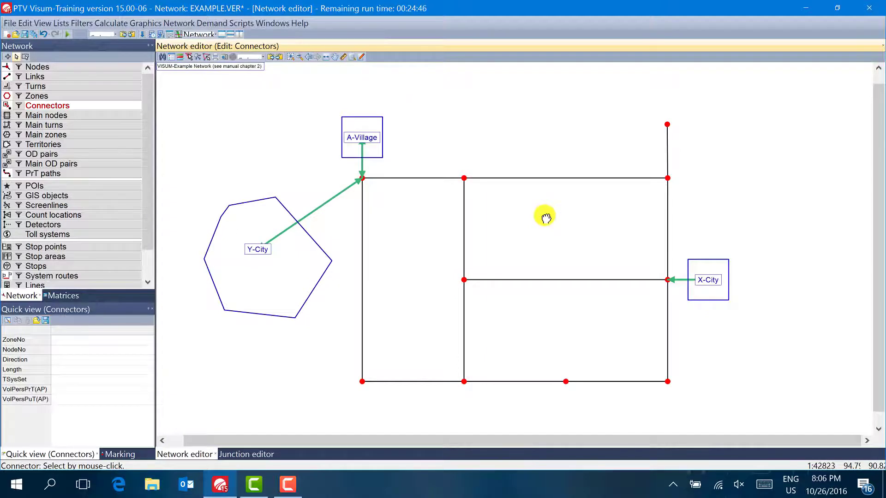
left_click_drag(271, 162, 269, 162)
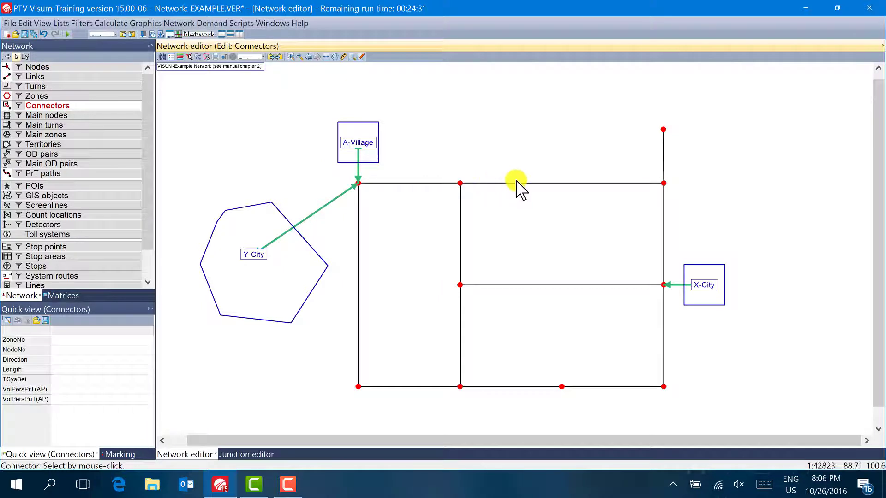
Open the link between nodes 41 and 11, check its v0 PrT speed and PrT capacity, and close it without changes.
left_click(90, 77)
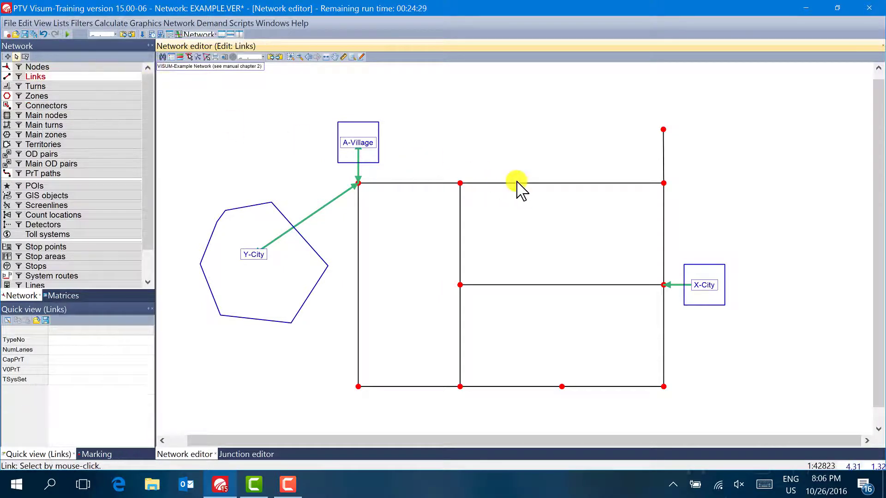
left_click(516, 183)
double_click(516, 183)
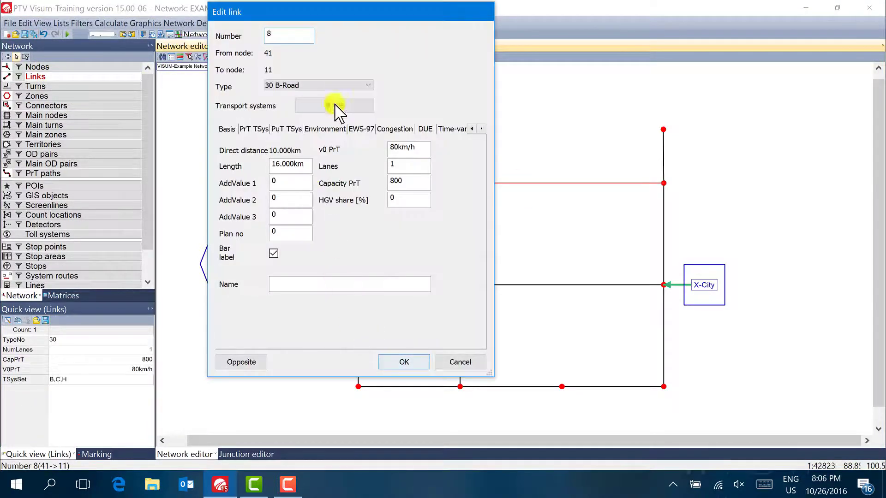
left_click_drag(336, 20, 341, 60)
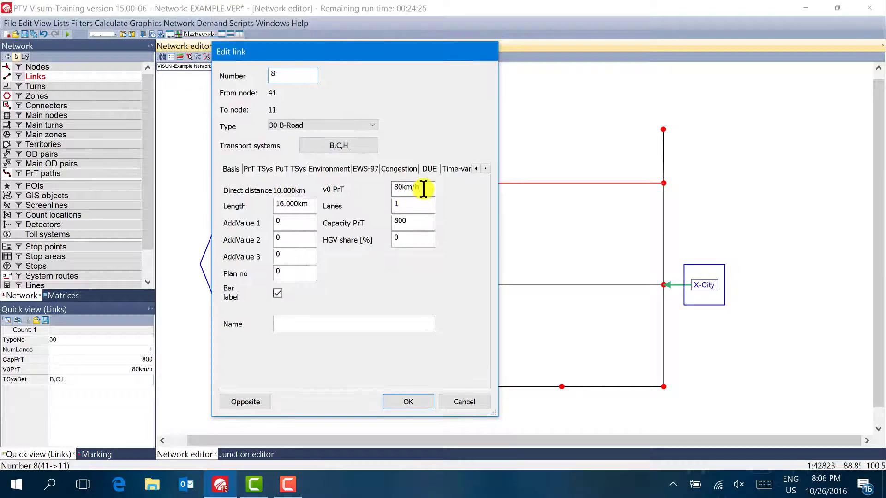
left_click_drag(421, 190, 383, 189)
left_click_drag(393, 223, 419, 226)
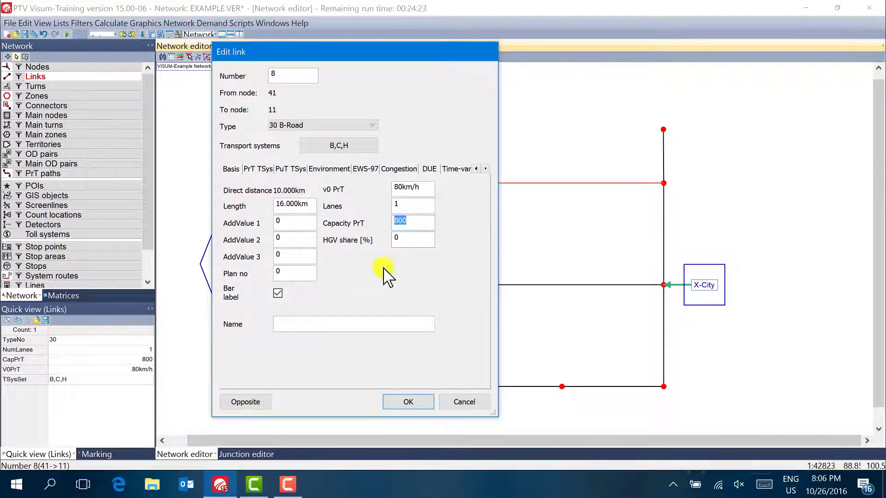
left_click(454, 402)
left_click(281, 141)
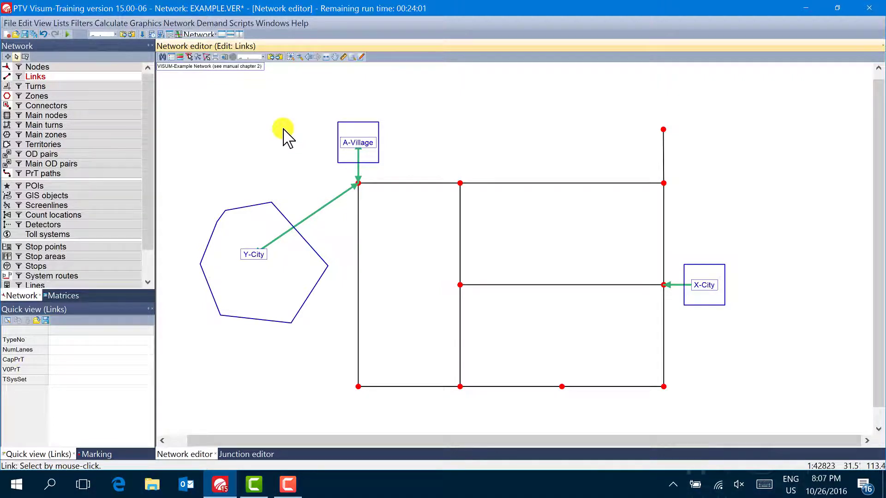
left_click_drag(283, 130, 286, 130)
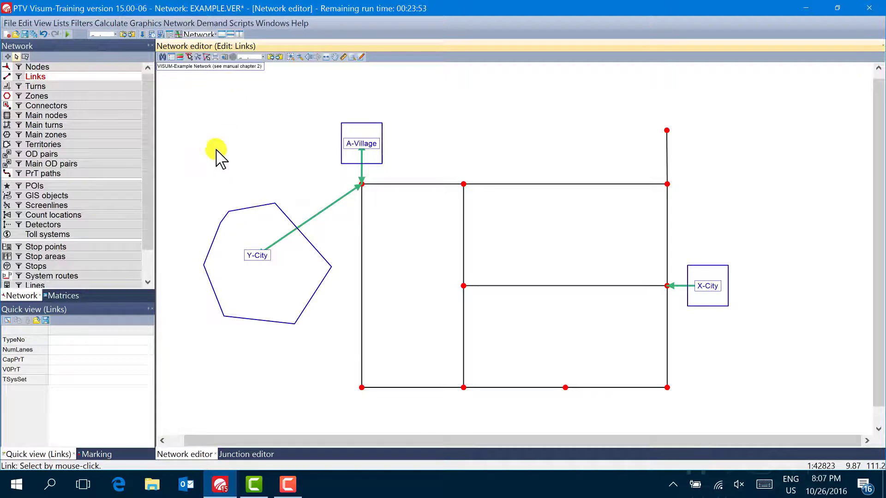
left_click(457, 186)
left_click(609, 150)
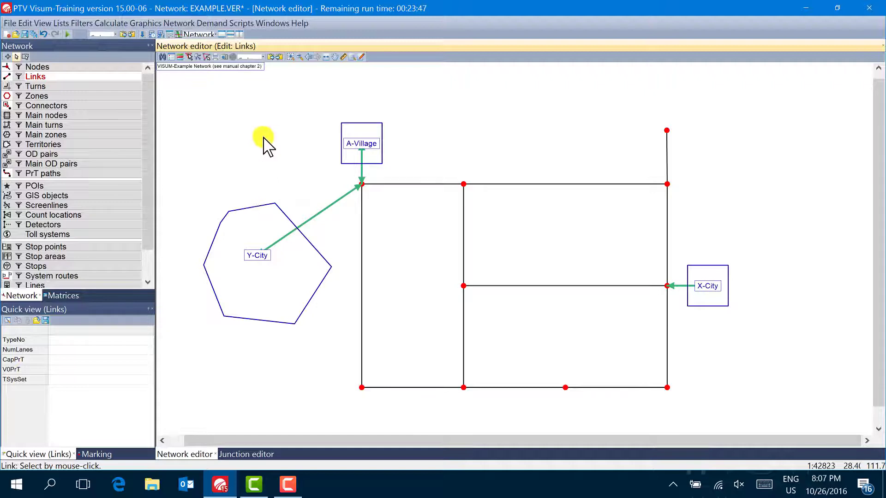
Open the network's link types and check the name, v0 PrT, PrT capacity and lanes of type 10 Motorway.
left_click(179, 24)
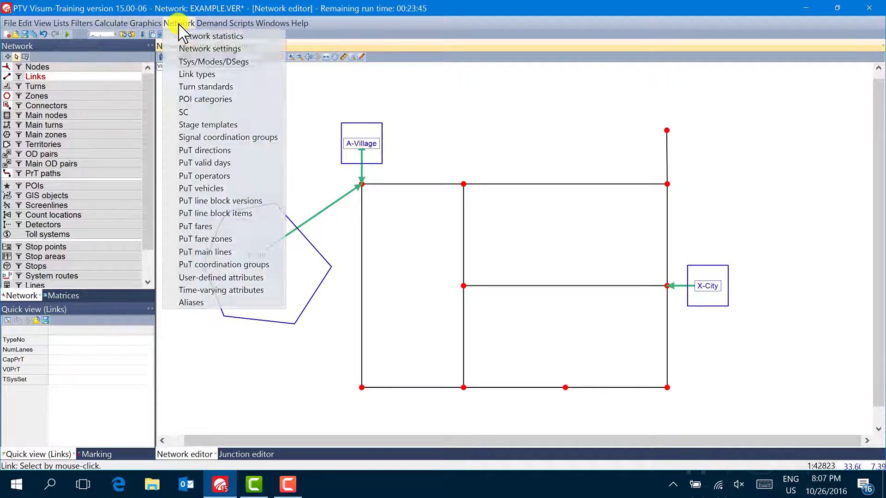
left_click(183, 76)
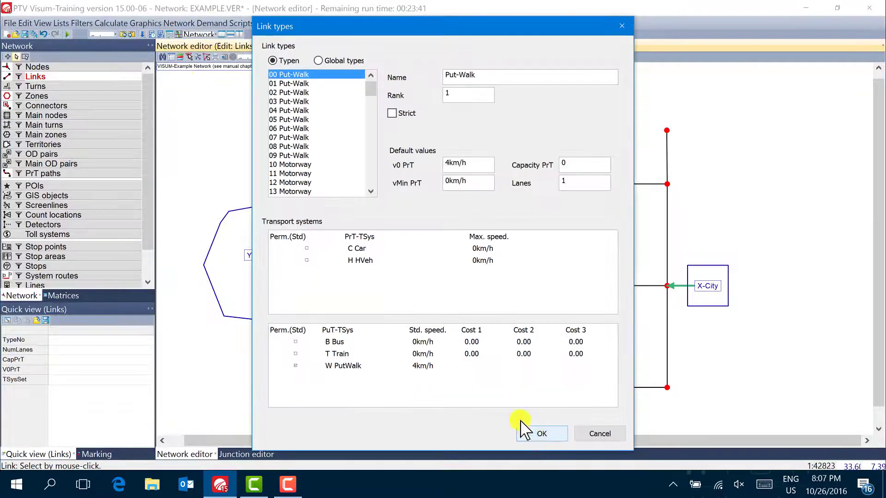
left_click_drag(406, 28, 394, 24)
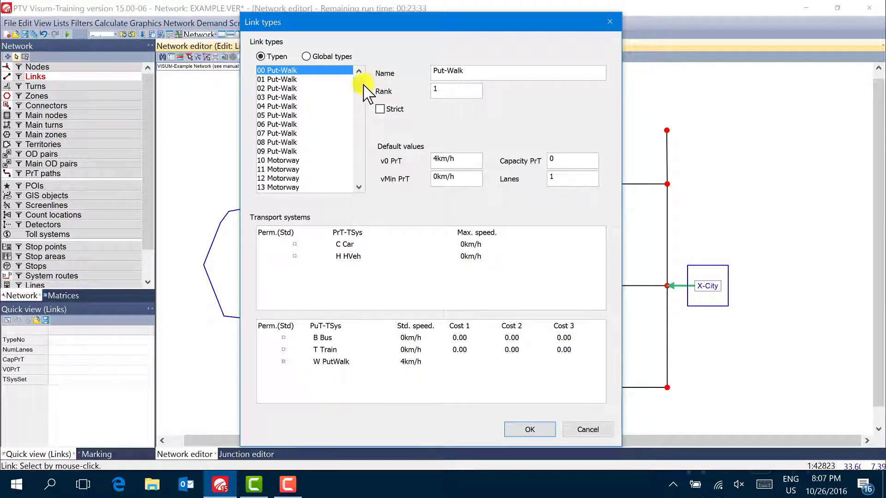
mouse_move(362, 85)
left_mouse_down()
mouse_move(361, 182)
mouse_move(358, 79)
left_mouse_up()
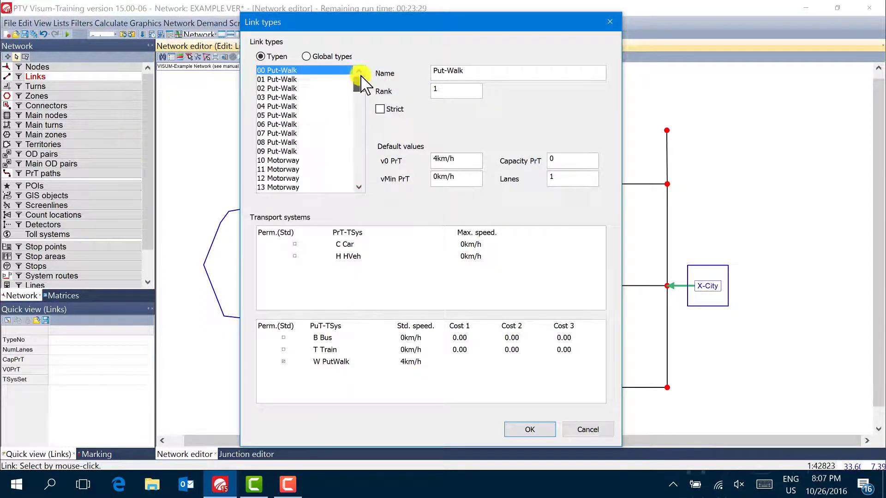
left_click(288, 160)
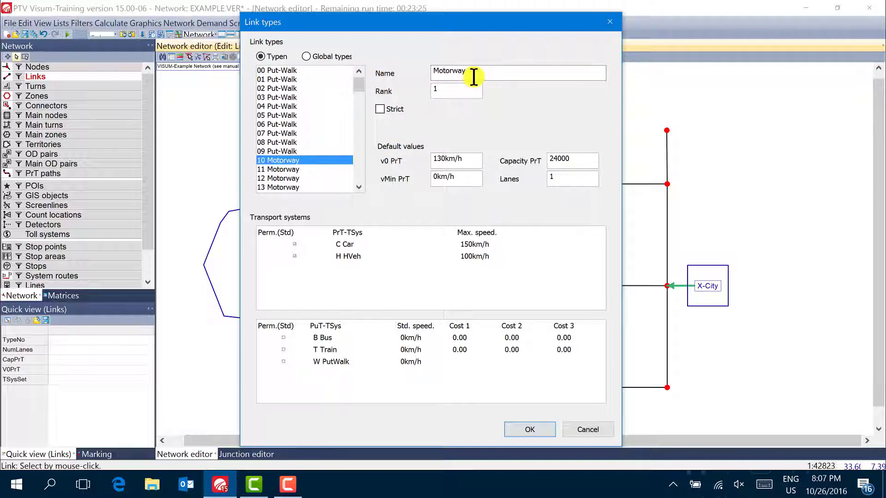
left_click_drag(474, 75, 407, 73)
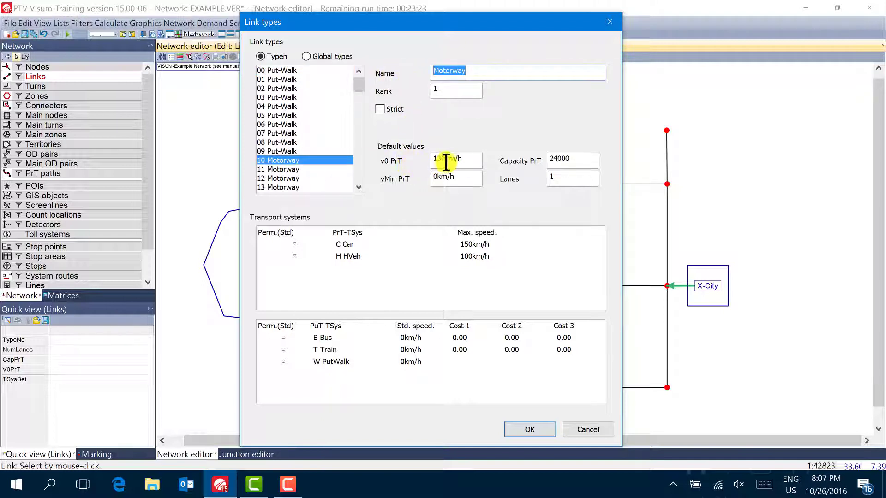
left_click_drag(471, 160, 421, 161)
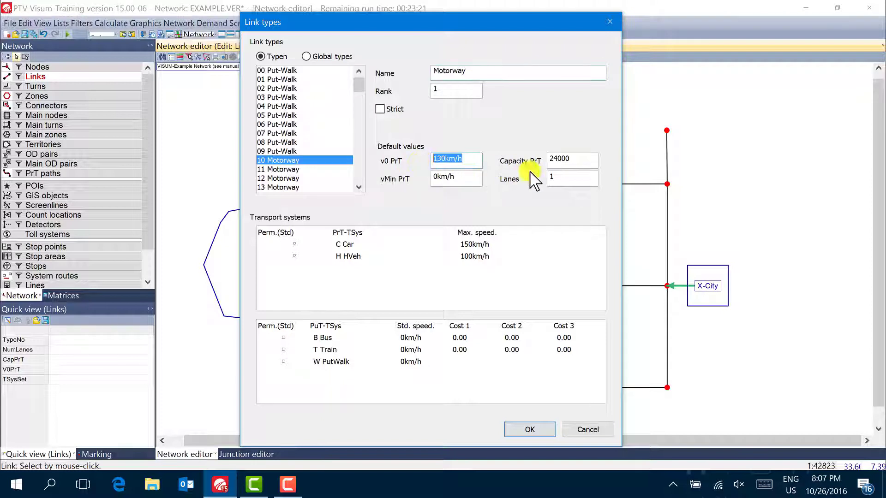
left_click_drag(585, 162, 515, 162)
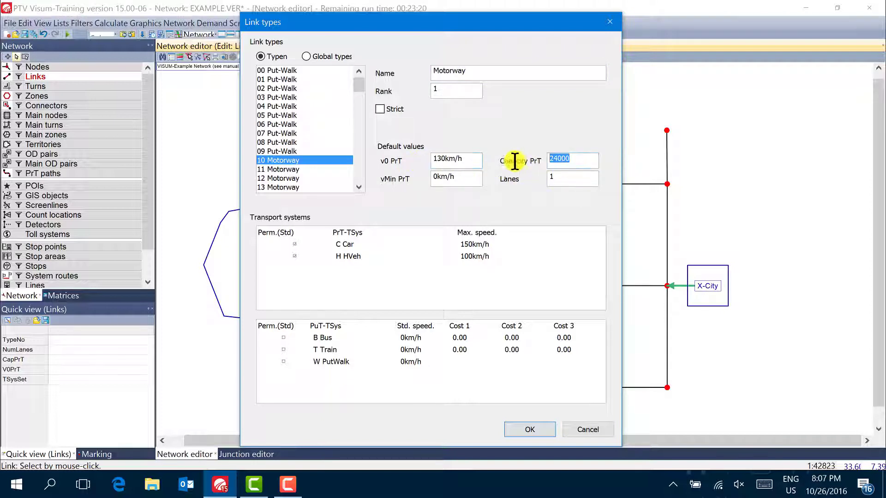
left_click(560, 178)
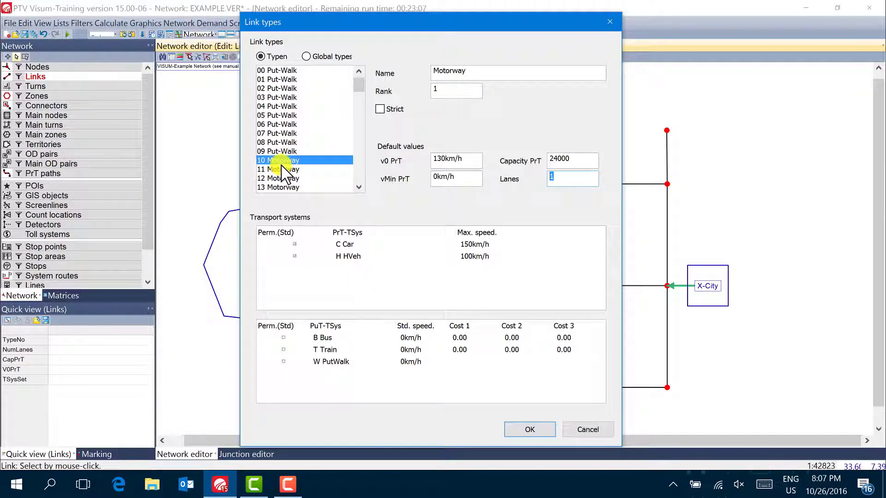
Rename link type 10 as Freeway.
scroll(283, 172, "down", 2)
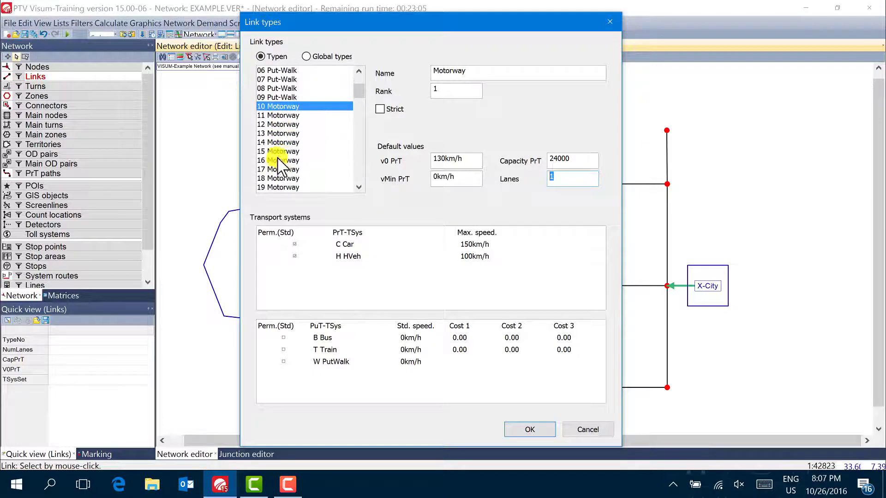
scroll(282, 162, "up", 1)
left_click_drag(475, 71, 364, 76)
type("Free")
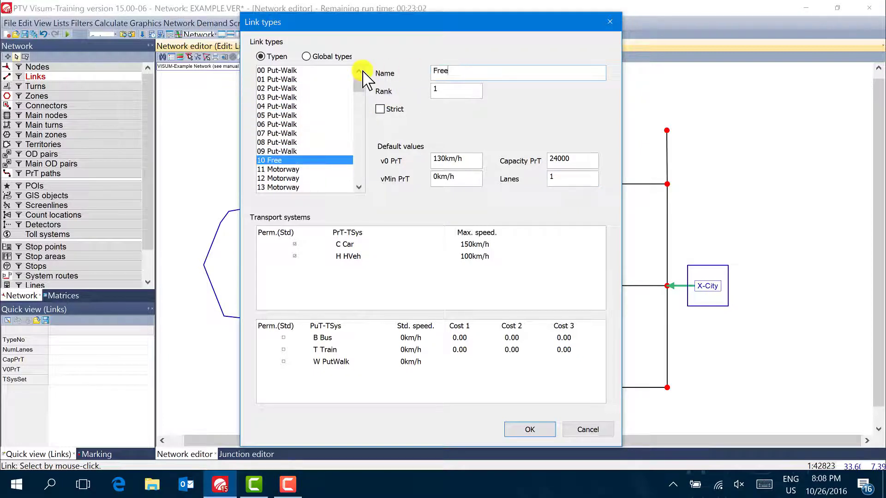
type("way")
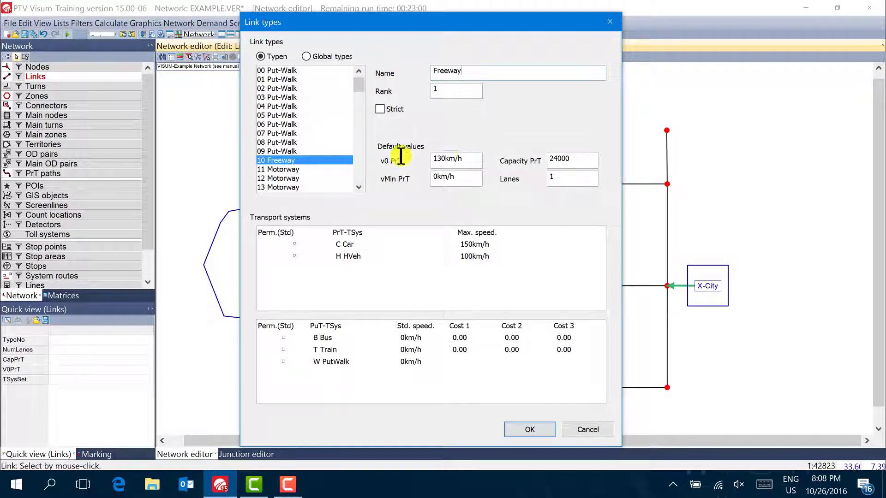
Set the Freeway link type's default values to v0 PrT 120 km/h, 5 lanes and PrT capacity 10000.
left_click_drag(401, 156, 341, 155)
type("12")
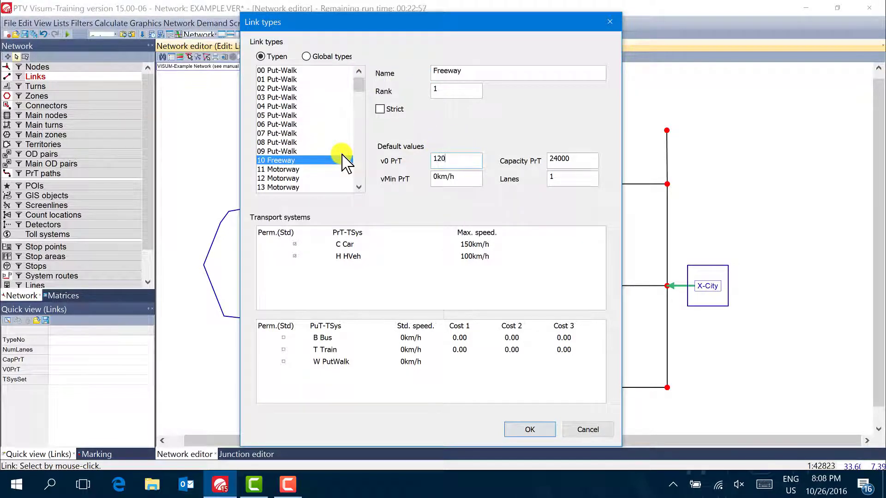
type("0")
key("Tab")
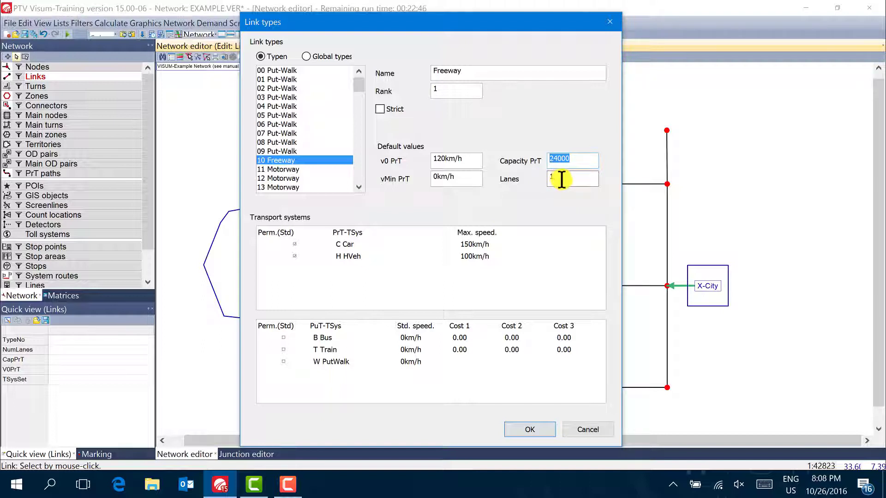
key("Tab")
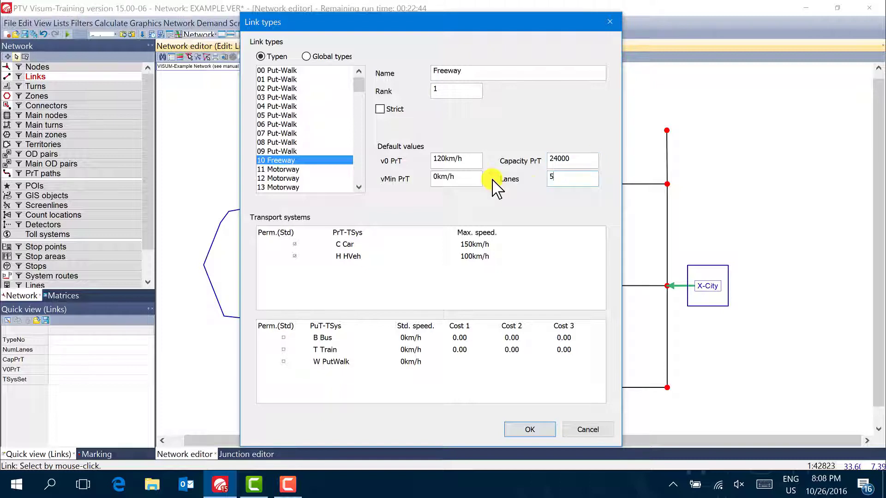
type("5")
double_click(577, 163)
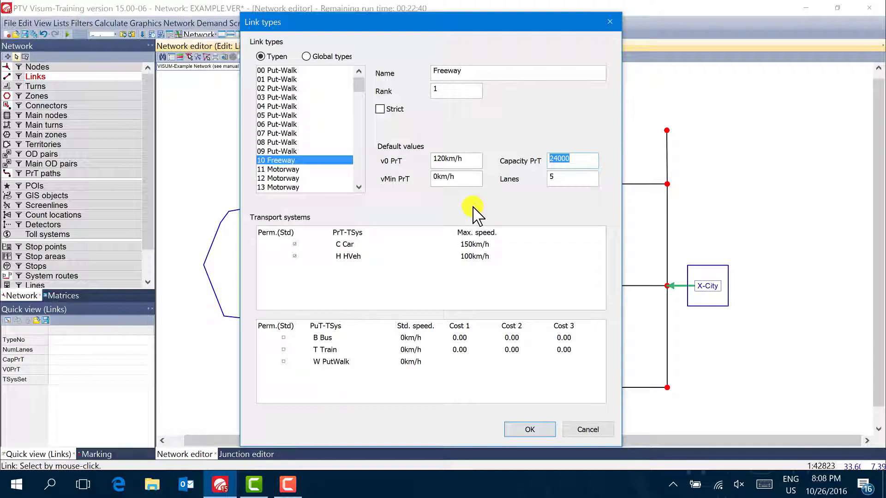
type("10")
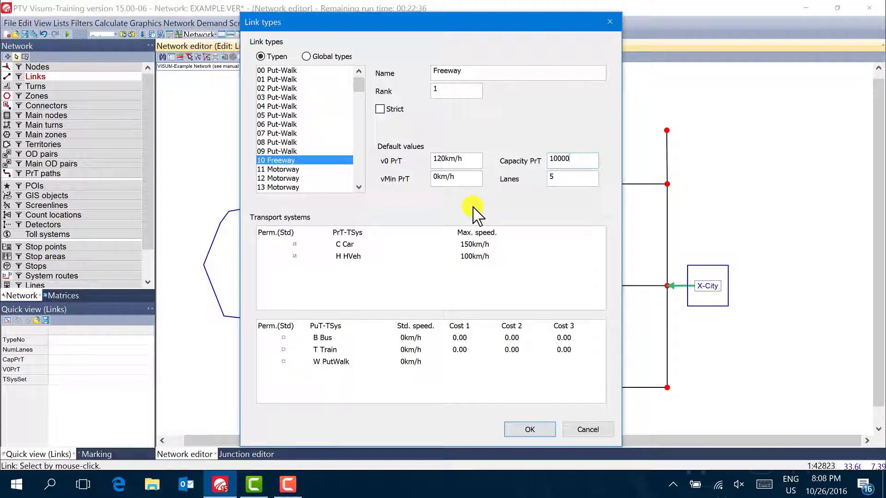
Remove the HVeh transport system's permission from the Freeway link type and apply the link type changes.
left_click(294, 256)
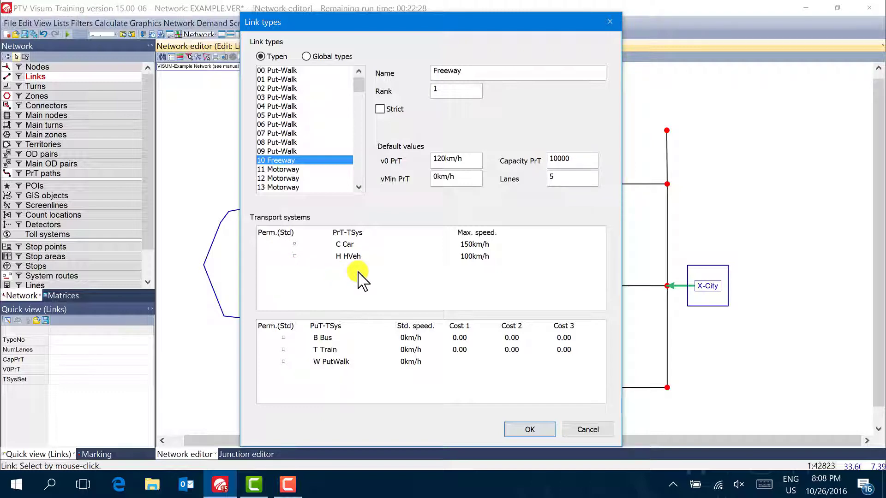
left_click(525, 431)
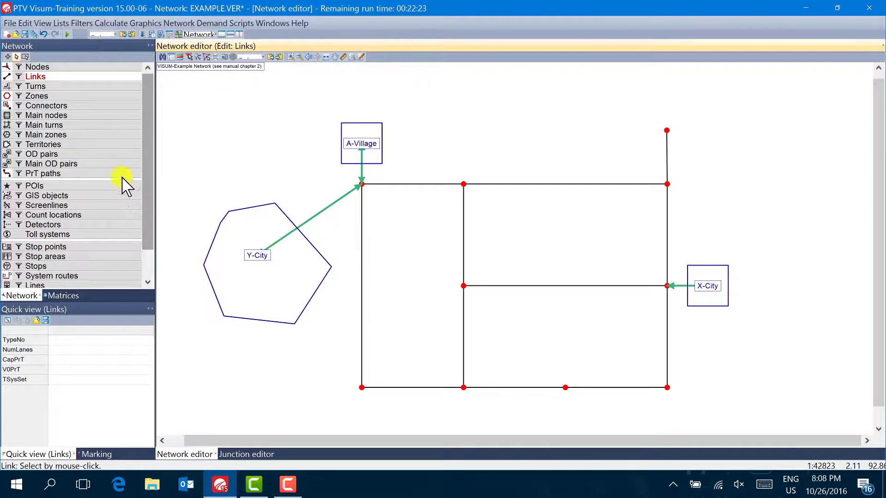
Insert a link from node 42 at the network's upper-right end to node 11, using link type 10 Freeway.
left_click(8, 56)
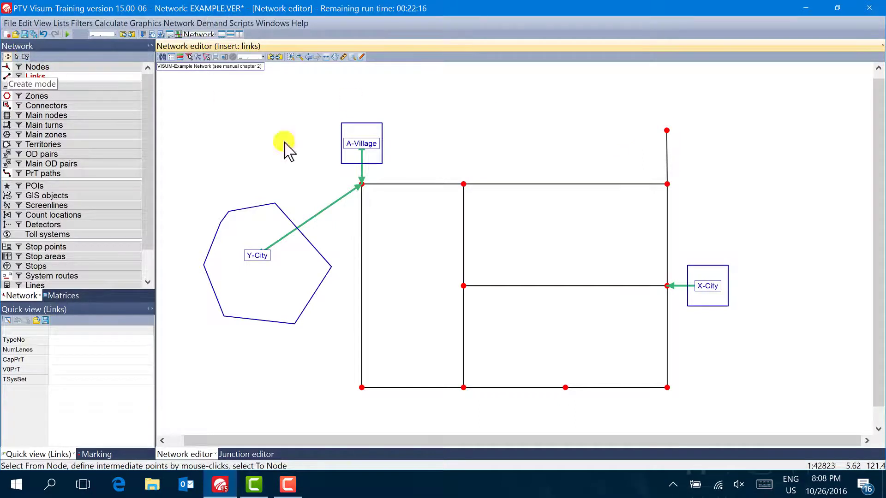
left_click(666, 131)
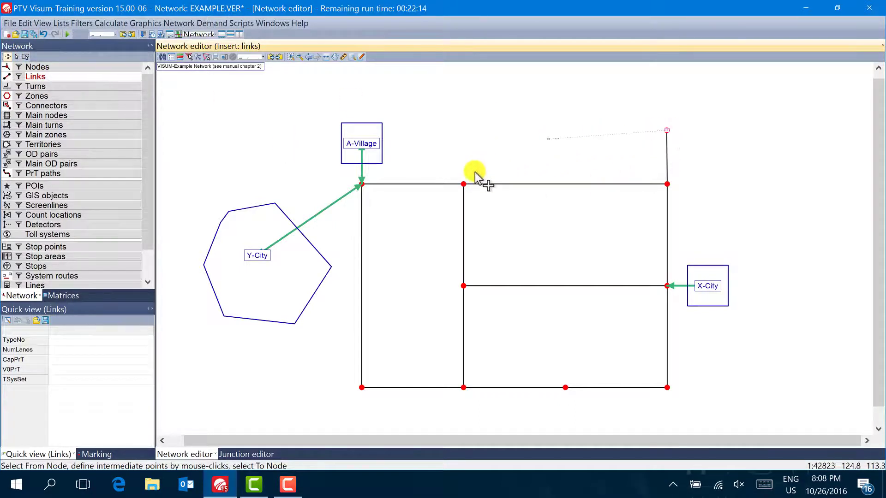
left_click(464, 183)
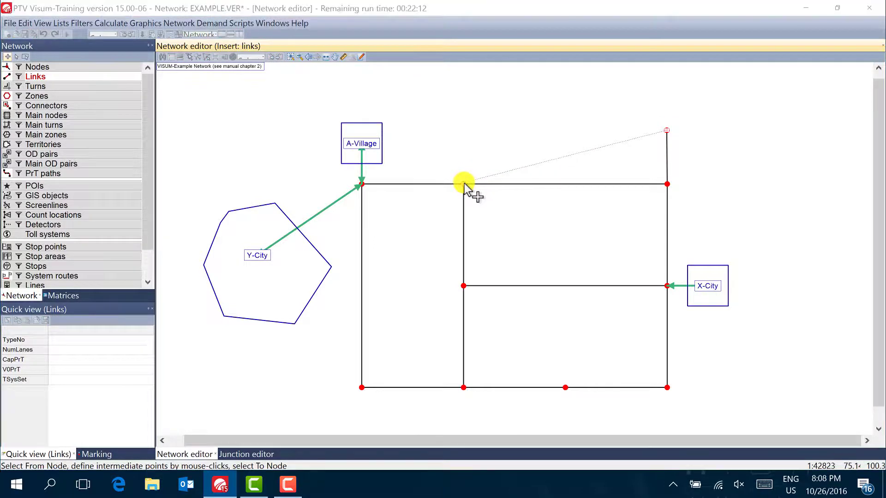
left_click_drag(435, 152, 436, 138)
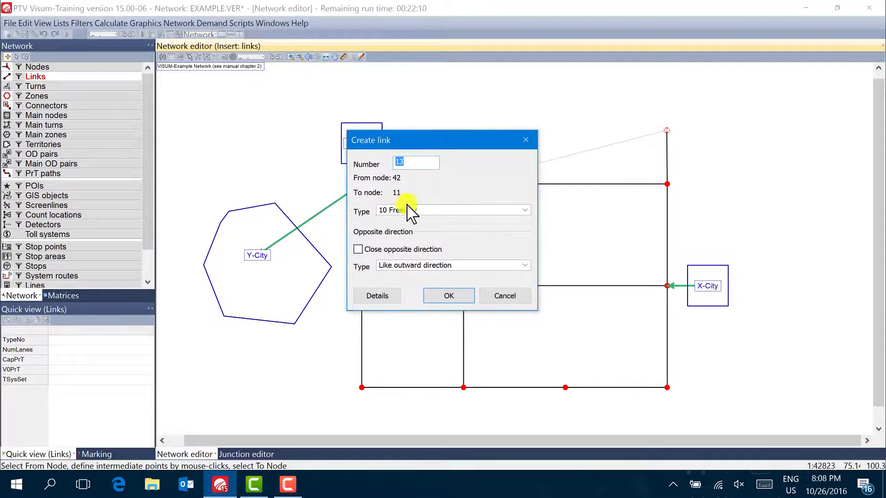
left_click(524, 210)
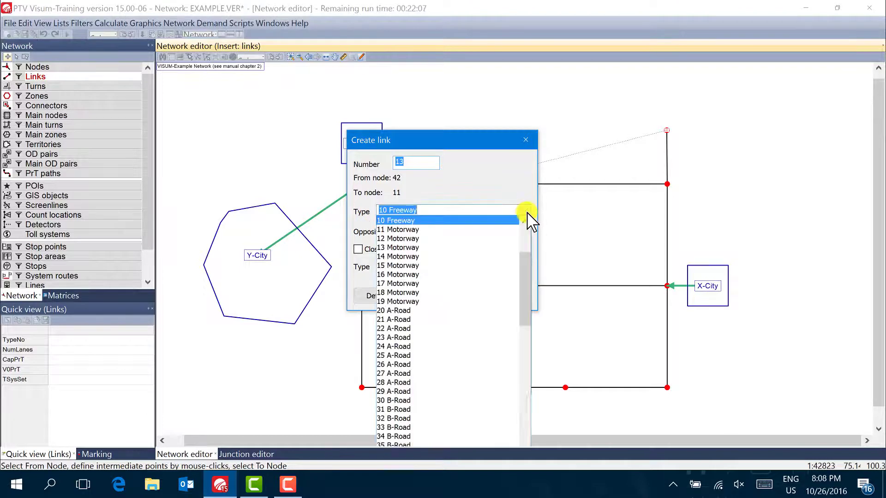
left_click(401, 220)
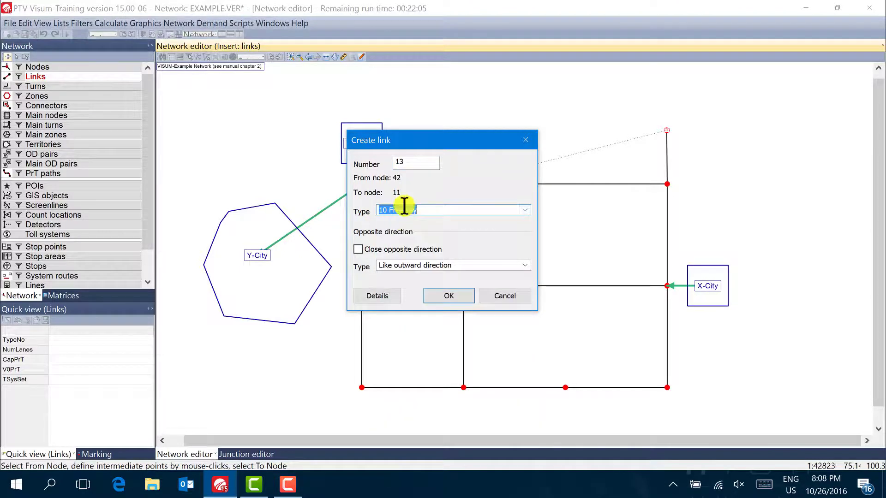
left_click(447, 294)
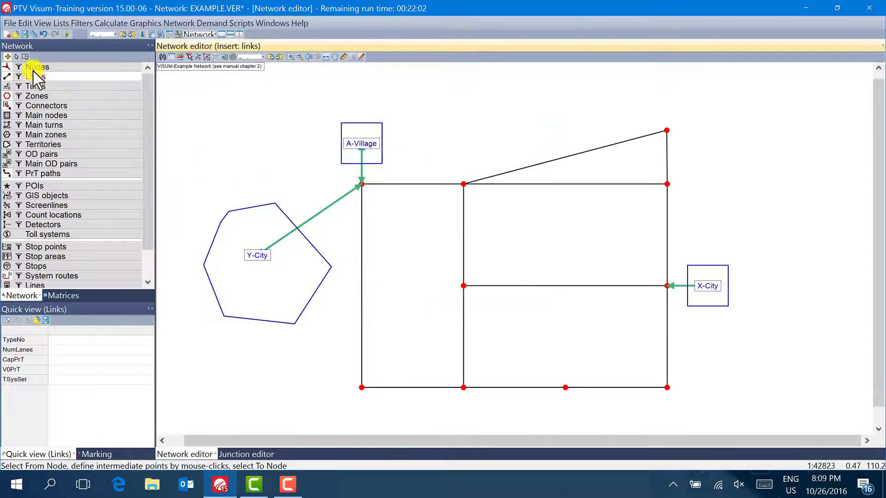
Open the new Freeway link's properties, check its v0 PrT, lanes and PrT capacity, and close them without changes.
left_click(17, 57)
double_click(546, 165)
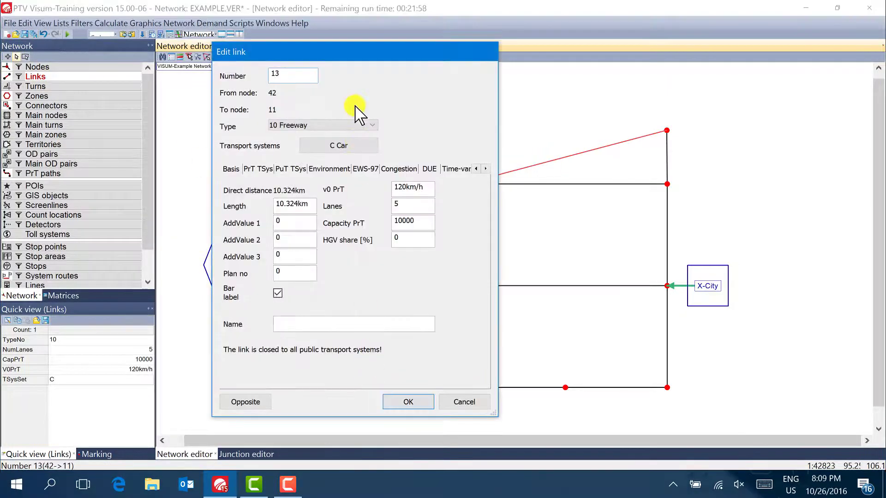
left_click_drag(363, 62, 389, 58)
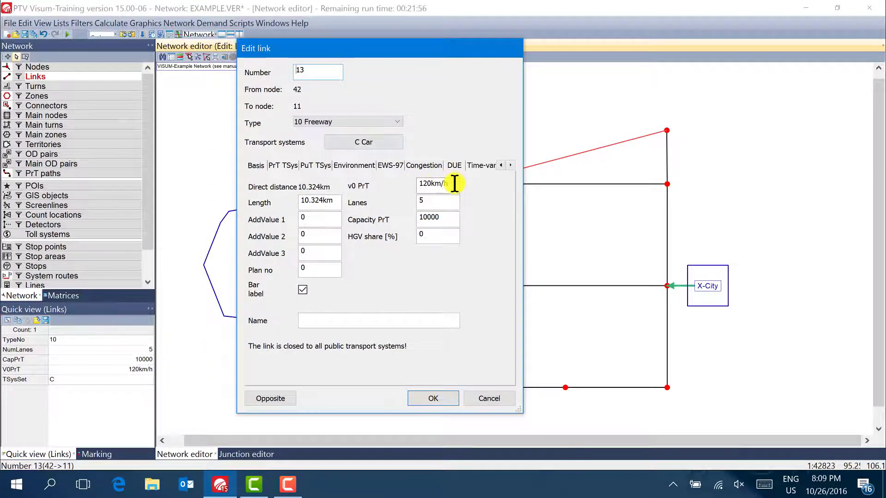
double_click(423, 187)
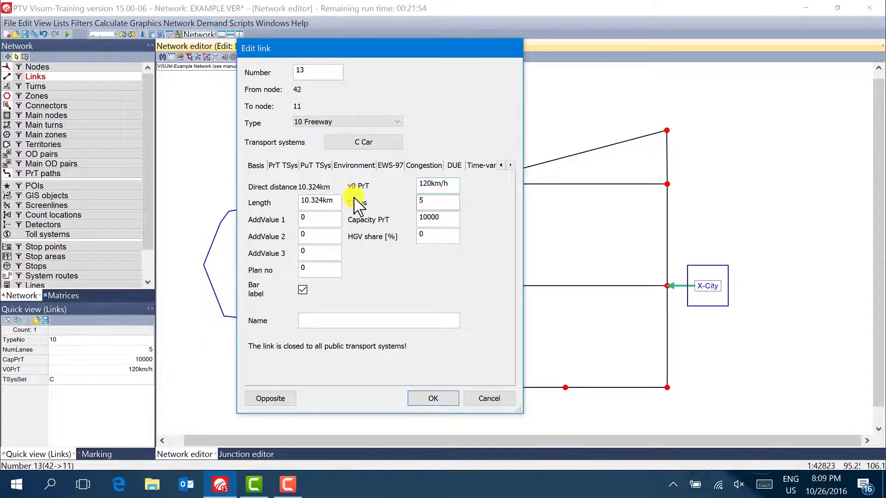
double_click(436, 219)
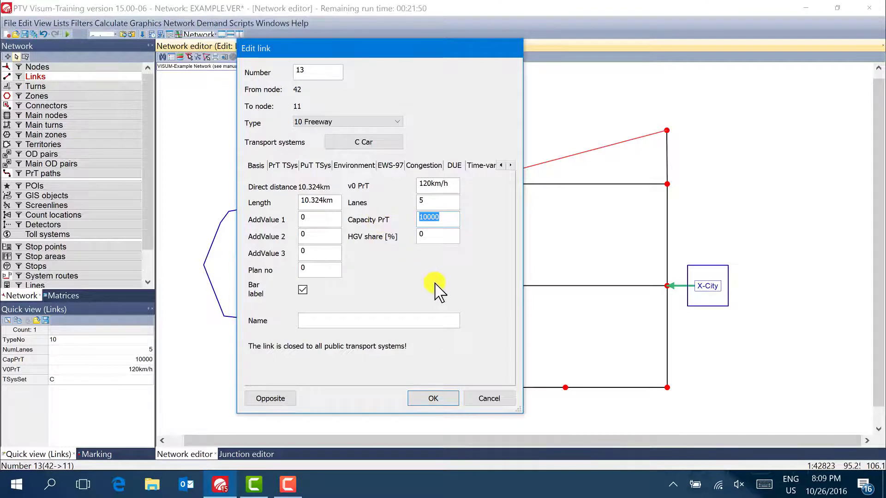
left_click(486, 399)
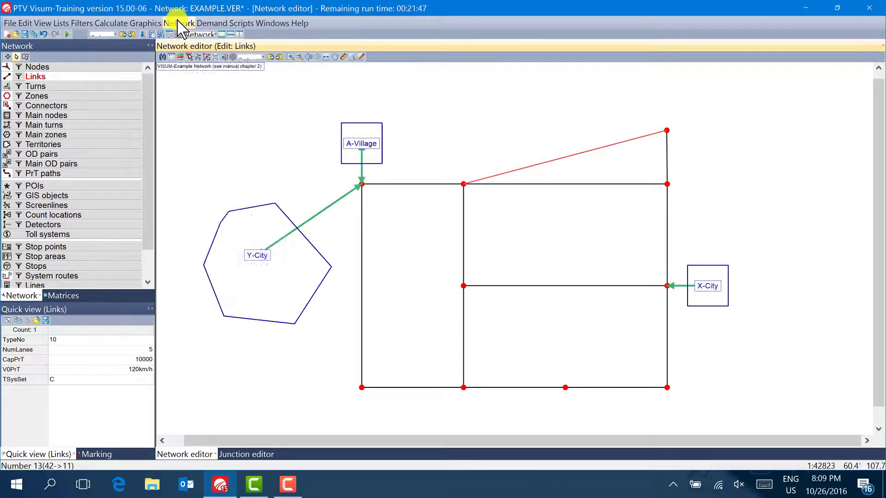
Open the network's link types and check the name, v0 PrT, PrT capacity and lanes of type 11 Motorway.
left_click(179, 23)
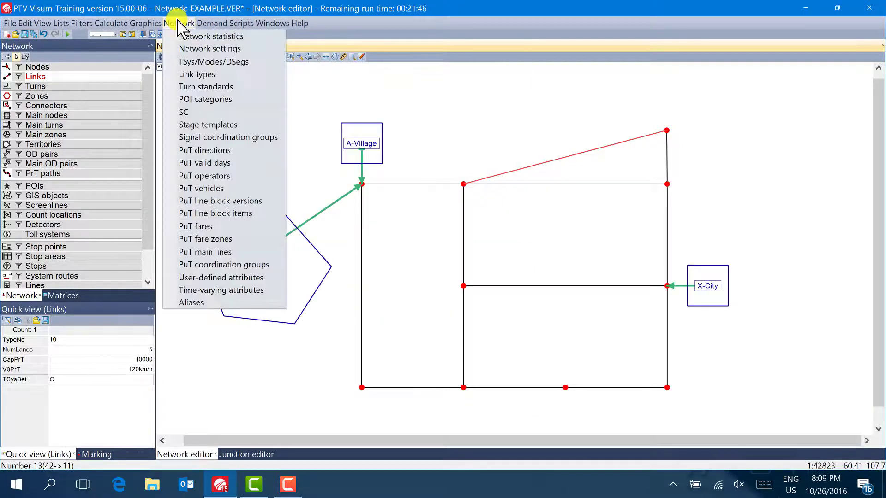
left_click(190, 76)
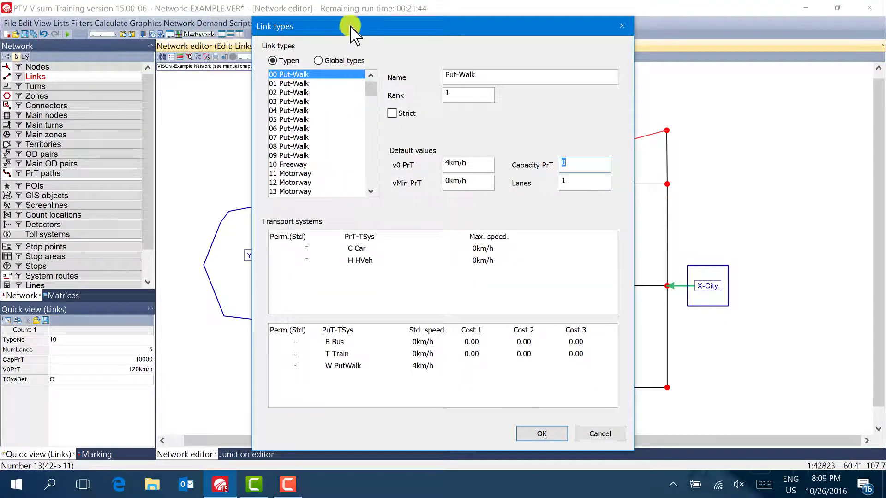
left_click_drag(352, 27, 340, 19)
left_click(287, 166)
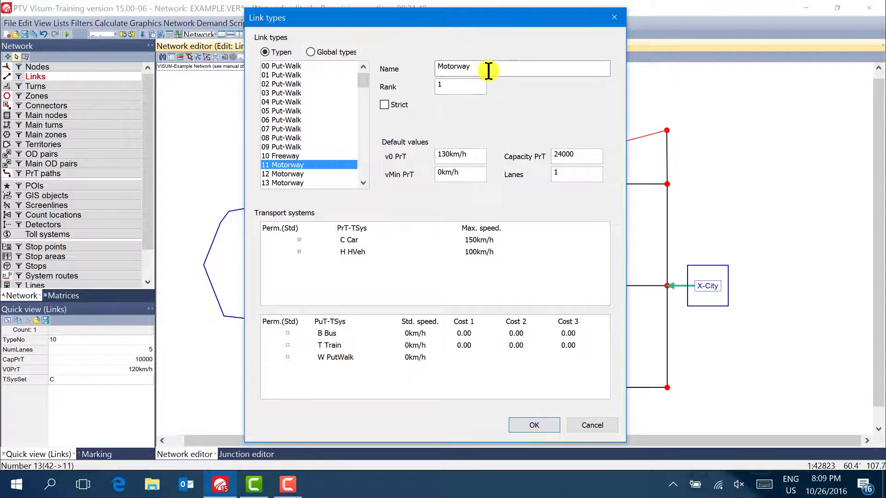
left_click_drag(488, 70, 416, 69)
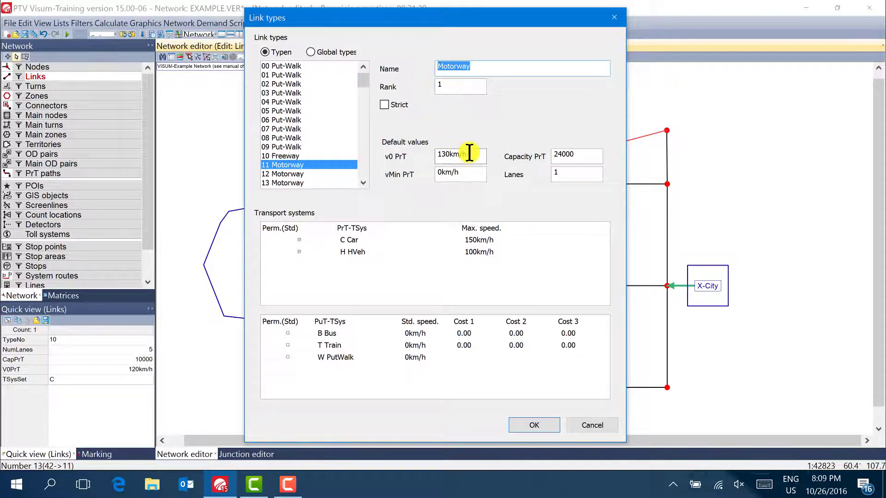
left_click_drag(471, 154, 429, 154)
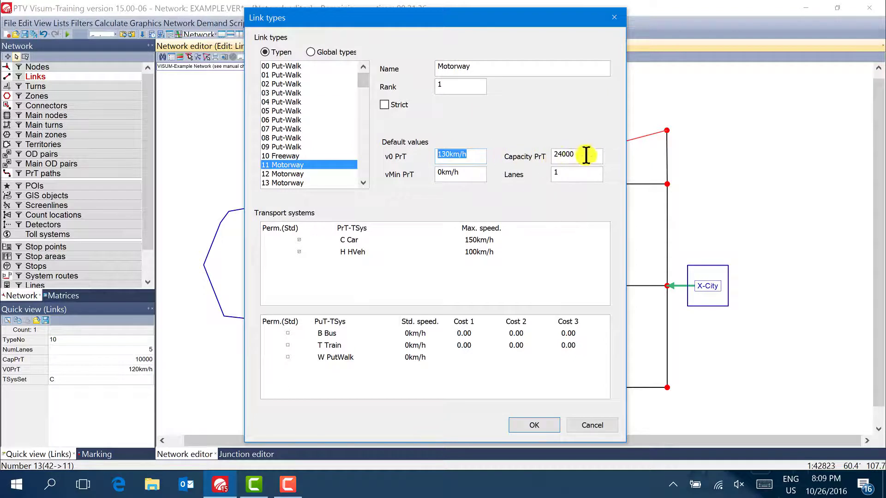
left_click_drag(585, 155, 475, 155)
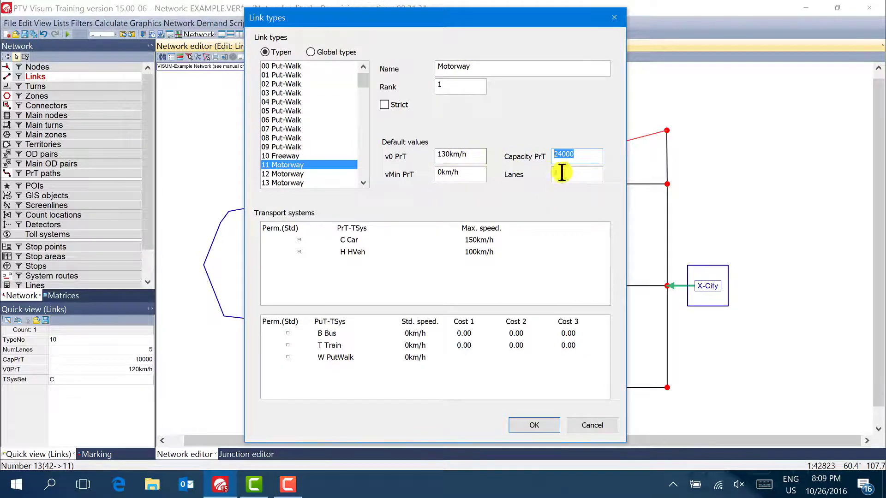
left_click_drag(558, 174, 476, 174)
left_click_drag(578, 156, 484, 157)
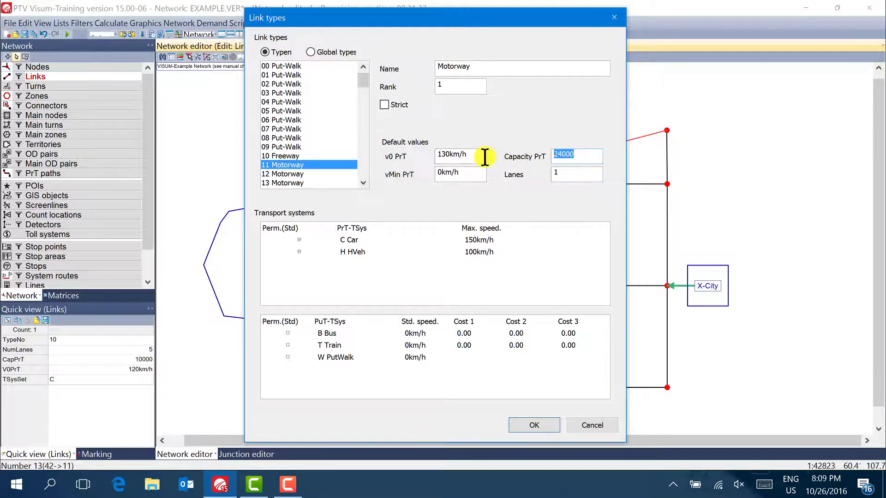
left_click(543, 422)
left_click_drag(529, 299, 526, 296)
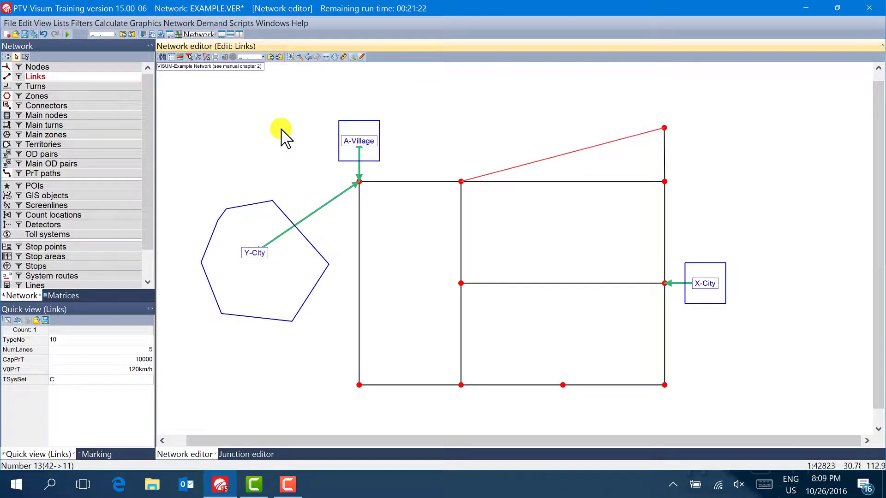
left_click_drag(282, 132, 286, 134)
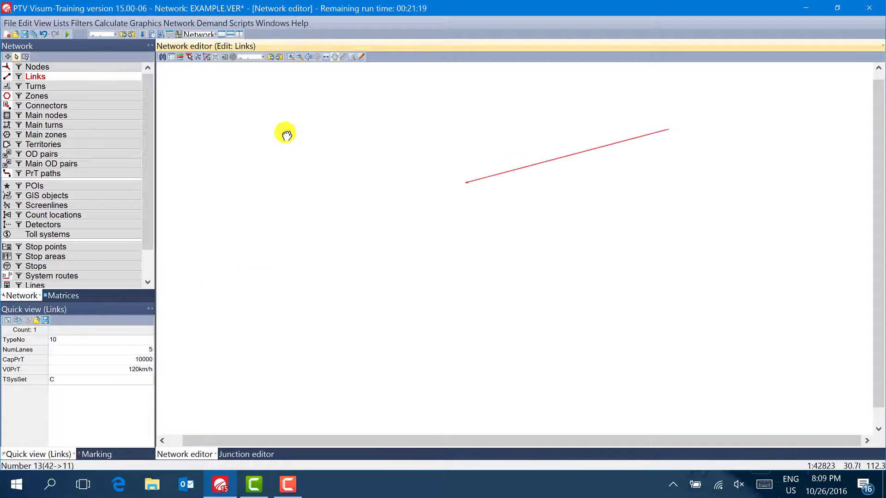
left_click(249, 131)
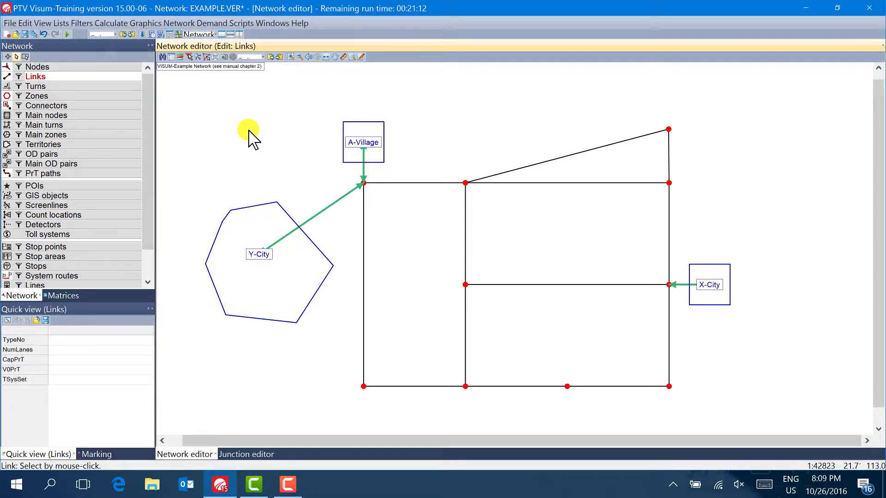
left_click_drag(249, 132, 252, 134)
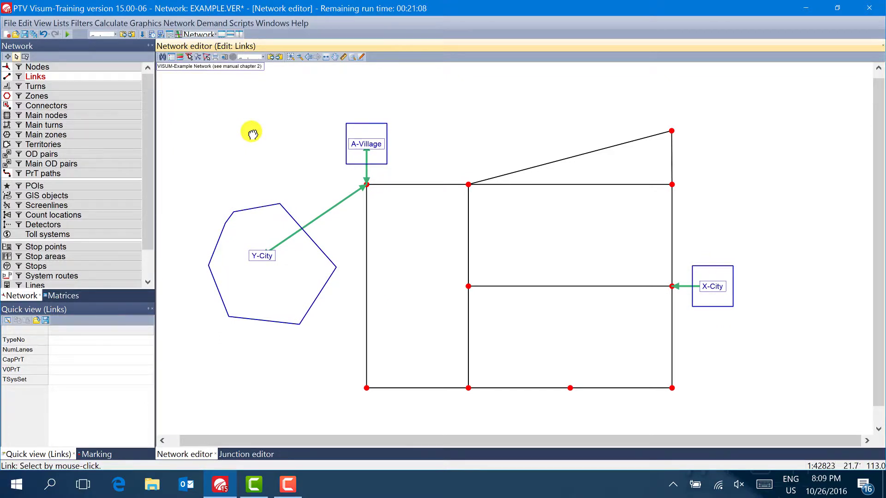